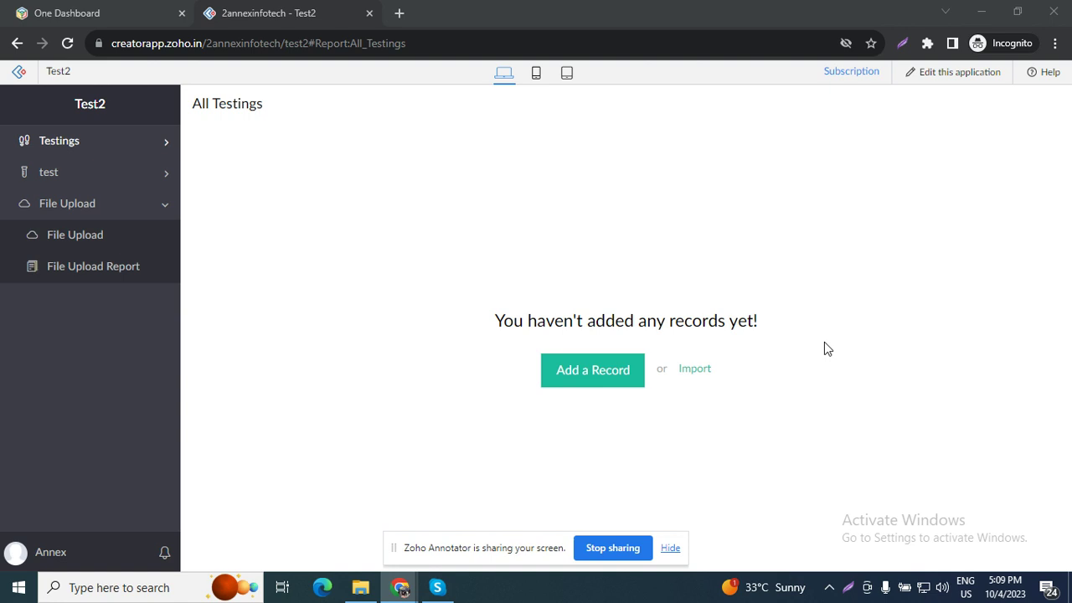
Step: Expand Testings, view the testing form and All Testings report, then open Test2 for editing
{"action": "left_click", "coordinate": [108, 140]}
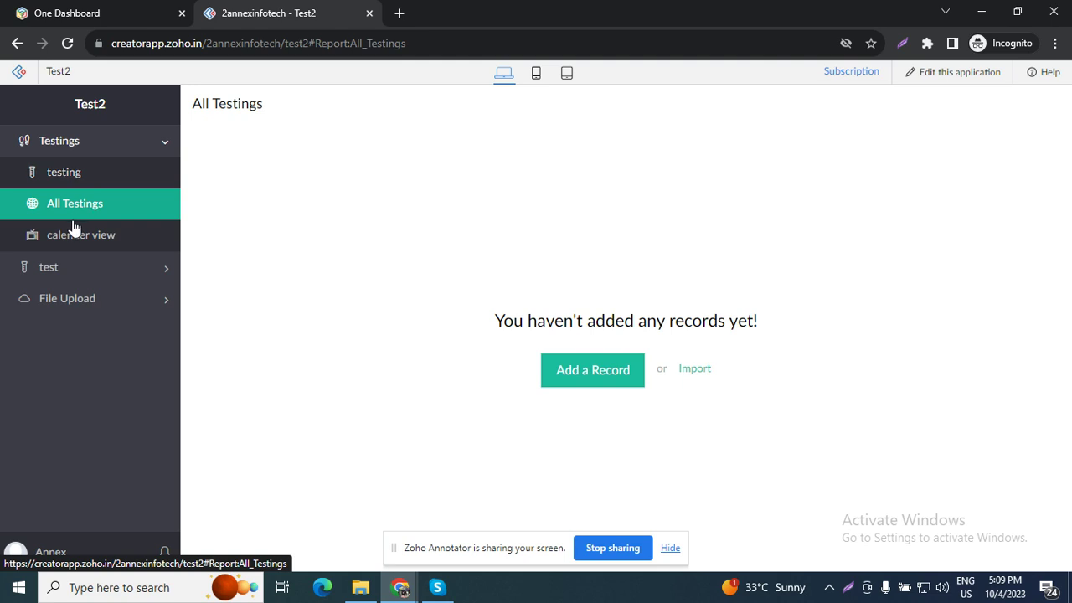
{"action": "left_click", "coordinate": [78, 173]}
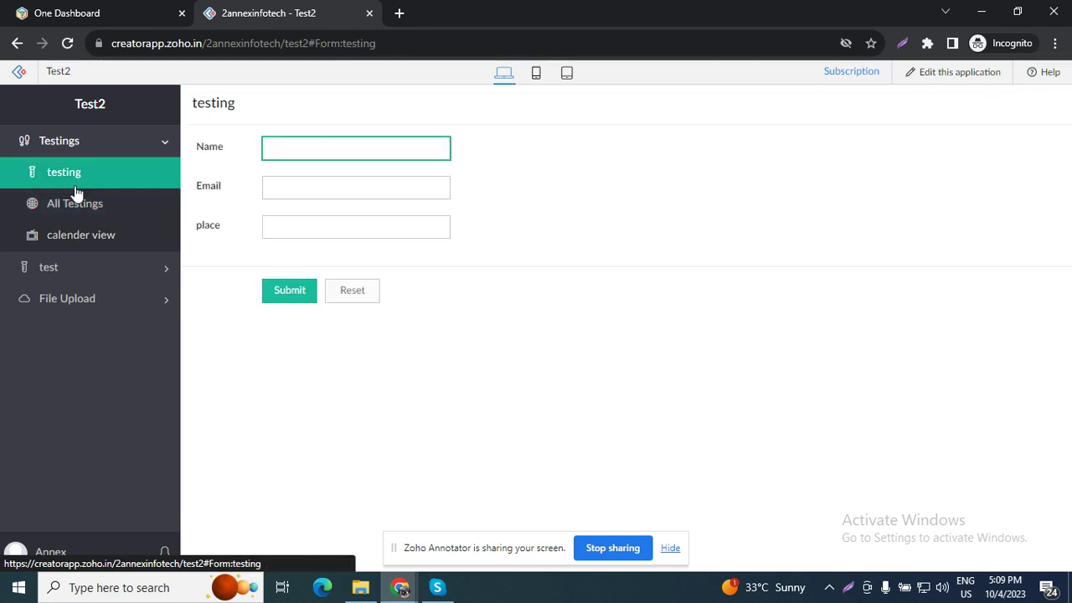
{"action": "left_click", "coordinate": [75, 206]}
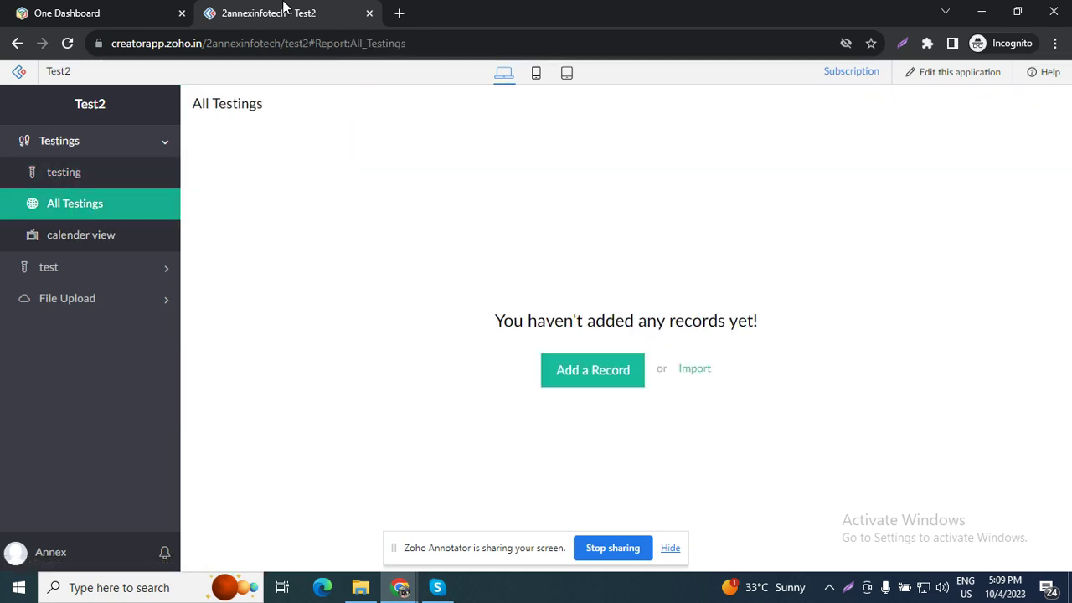
{"action": "left_click", "coordinate": [960, 72]}
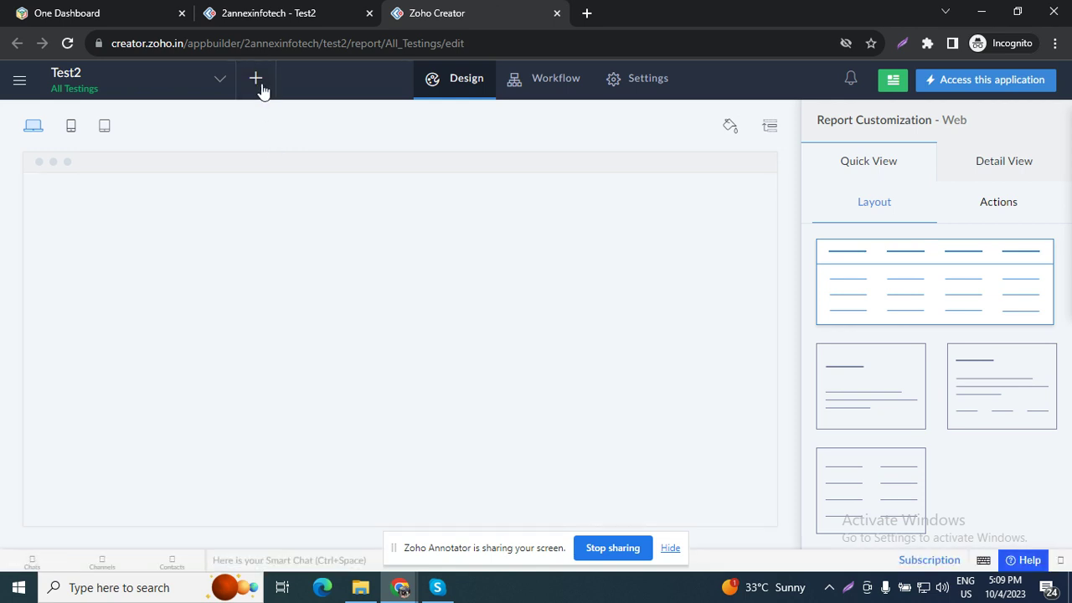
Step: Create a new form from scratch named 'Employee'
{"action": "left_click", "coordinate": [256, 79]}
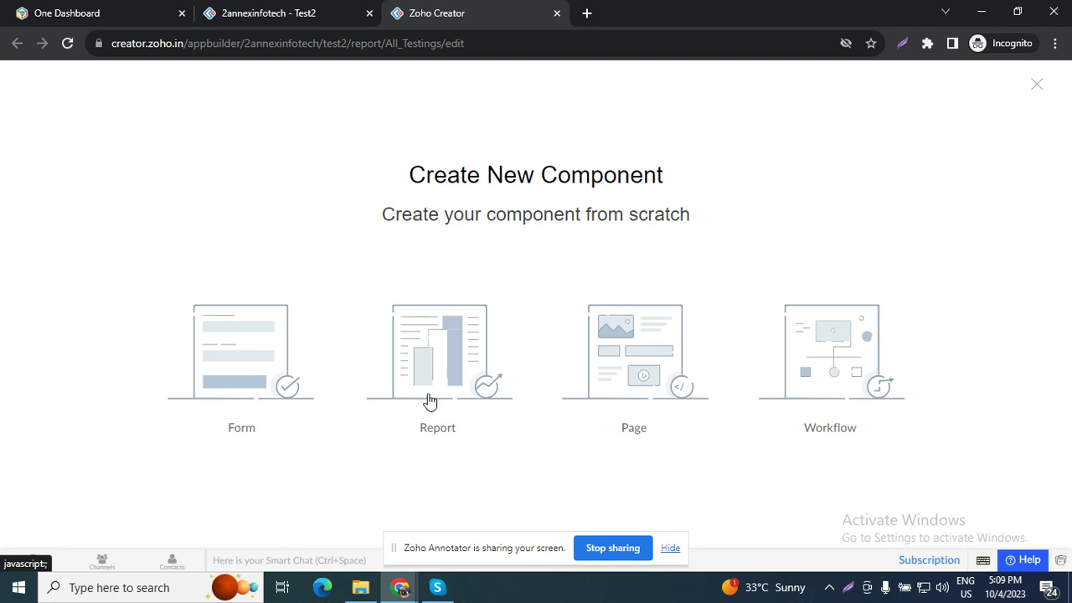
{"action": "left_click", "coordinate": [238, 376]}
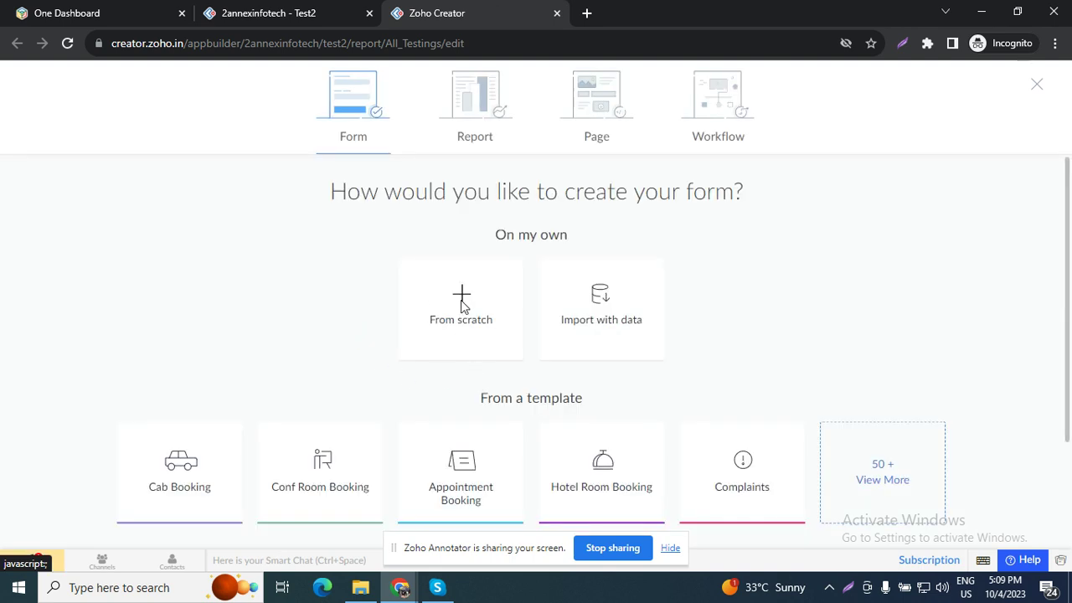
{"action": "left_click", "coordinate": [460, 320]}
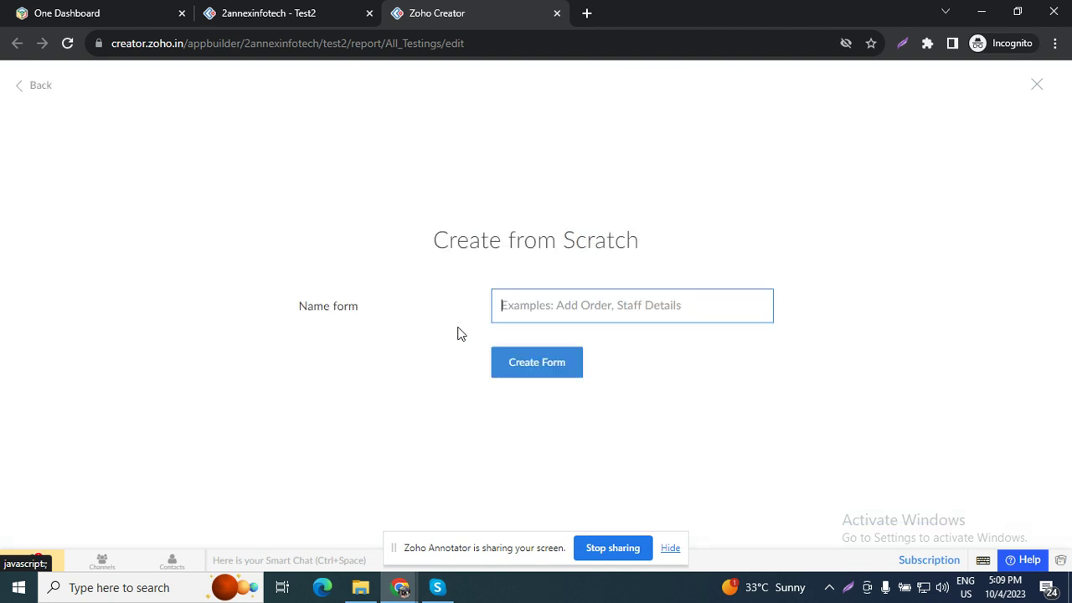
{"action": "left_click", "coordinate": [591, 311]}
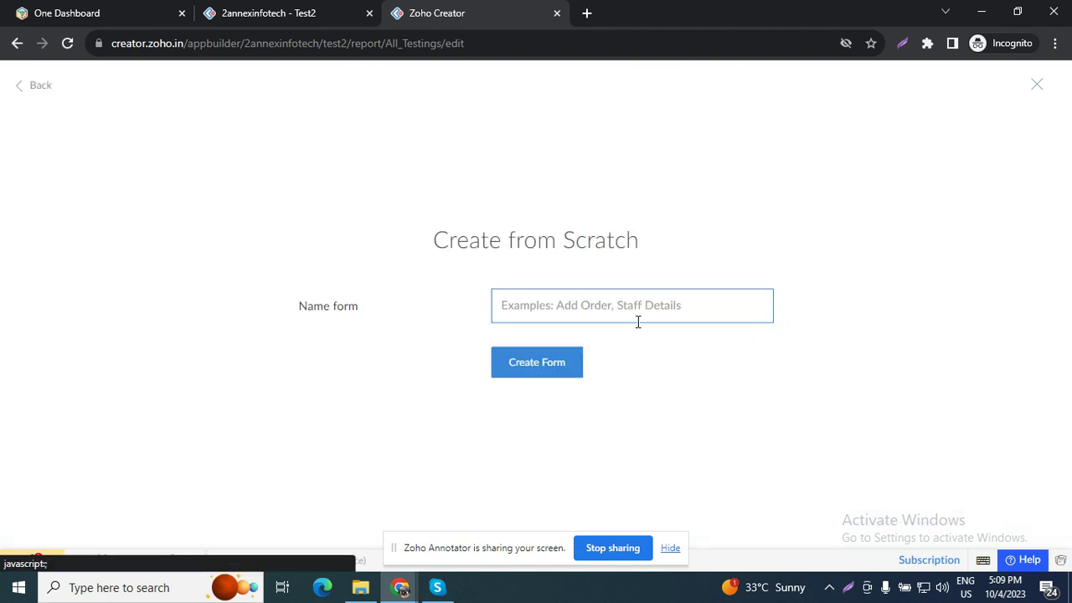
{"action": "type", "text": "Employee"}
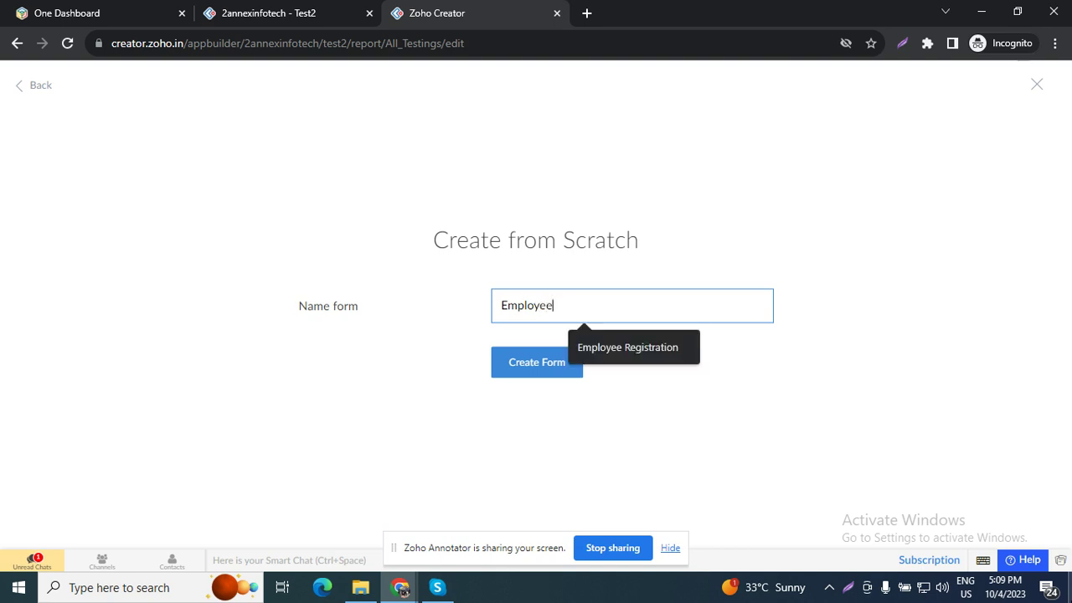
{"action": "left_click", "coordinate": [541, 364]}
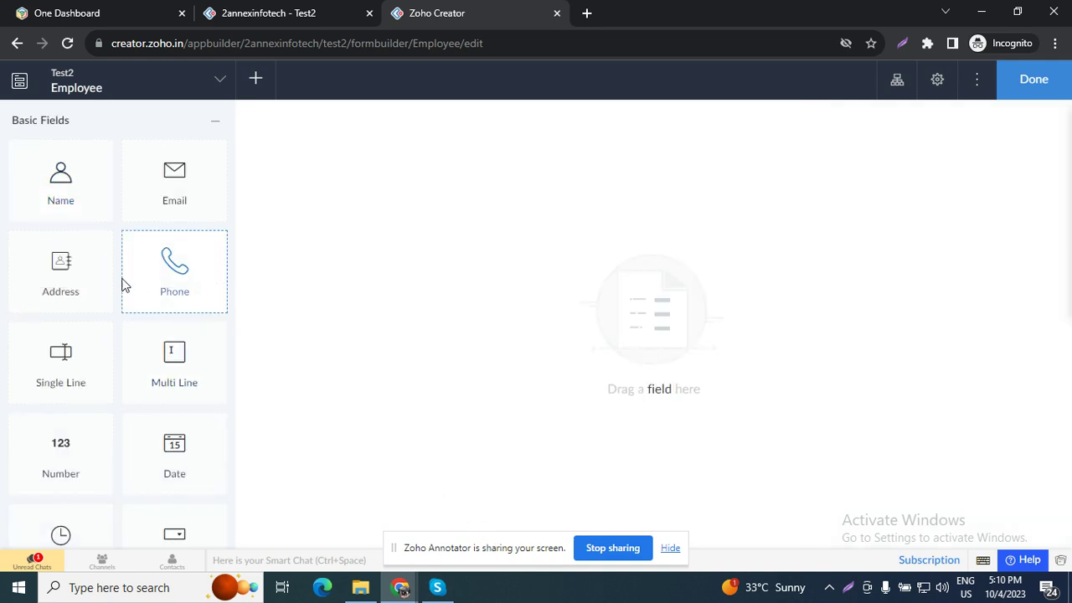
Step: Drag Name, Email, Phone, Address and Drop Down fields onto the Employee form canvas
{"action": "left_click_drag", "start_coordinate": [60, 215], "coordinate": [368, 167]}
{"action": "left_click_drag", "start_coordinate": [153, 210], "coordinate": [366, 273]}
{"action": "left_click_drag", "start_coordinate": [158, 284], "coordinate": [400, 299]}
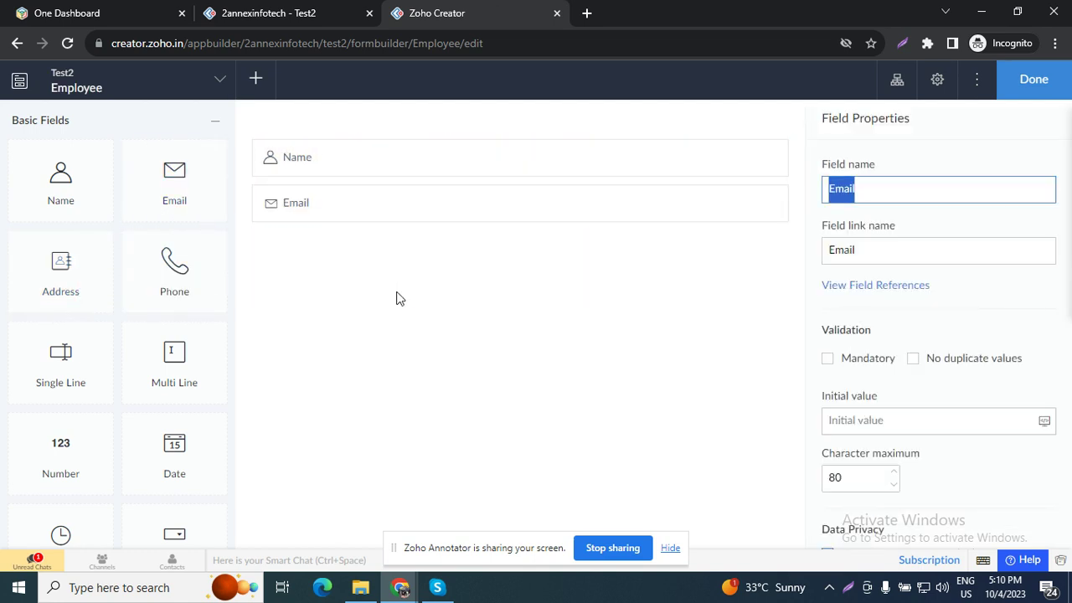
{"action": "left_click_drag", "start_coordinate": [118, 310], "coordinate": [450, 359]}
{"action": "scroll", "coordinate": [84, 455], "scroll_direction": "down", "scroll_amount": 1}
{"action": "scroll", "coordinate": [84, 455], "scroll_direction": "down", "scroll_amount": 2}
{"action": "left_click_drag", "start_coordinate": [172, 402], "coordinate": [467, 390]}
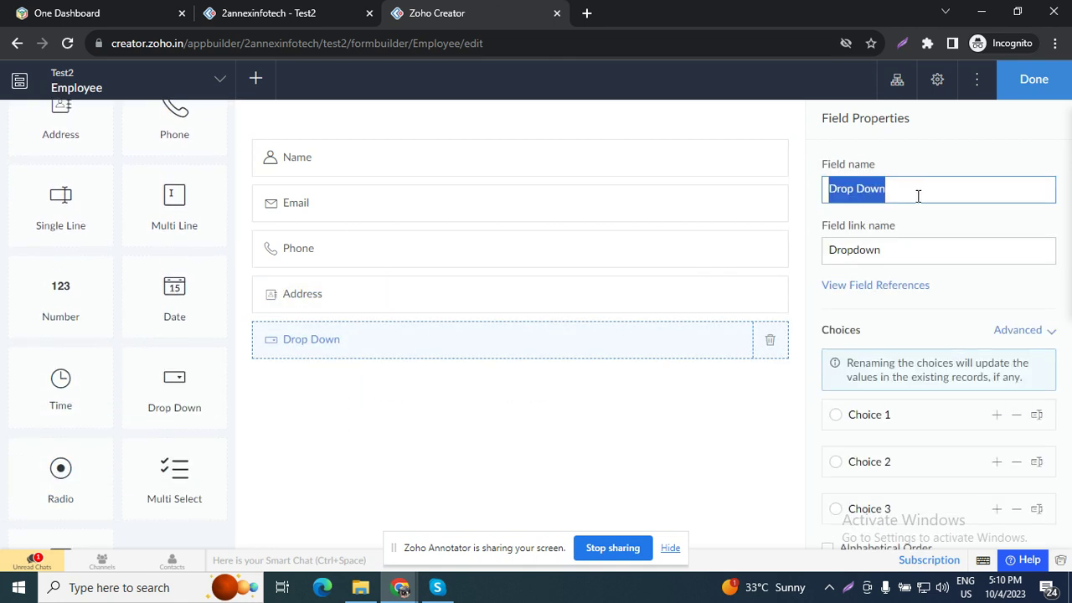
Step: Rename the drop-down field to 'Status' and check its field references
{"action": "type", "text": "Status"}
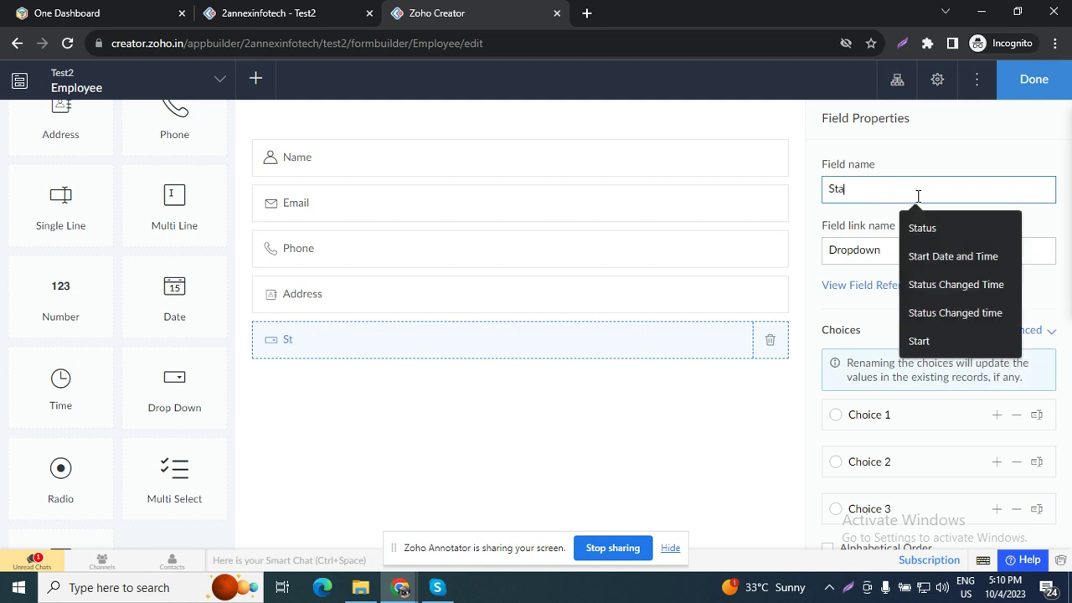
{"action": "left_click", "coordinate": [850, 286]}
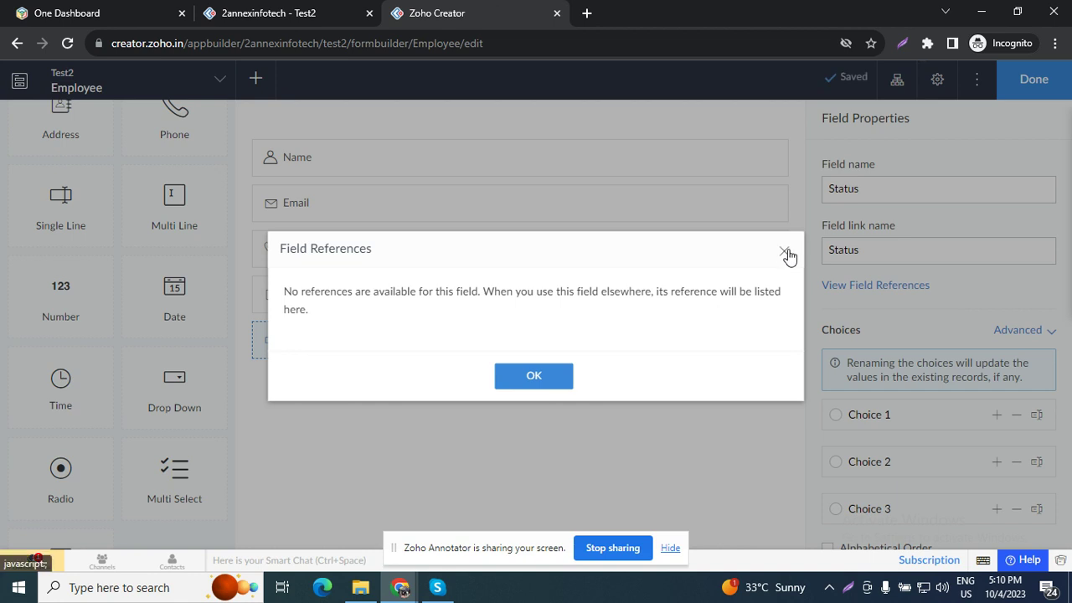
{"action": "left_click", "coordinate": [784, 250]}
Step: Rename the Status choices to Active, Inactive and Hold
{"action": "left_click", "coordinate": [938, 416]}
{"action": "key", "text": "ctrl+a"}
{"action": "type", "text": "Act"}
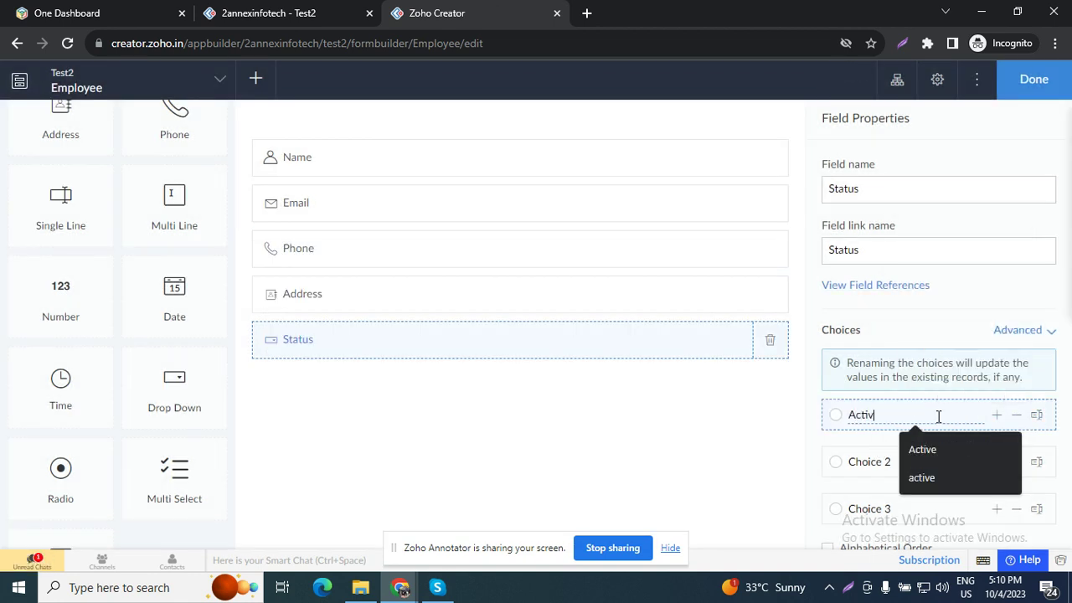
{"action": "type", "text": "ive"}
{"action": "left_click", "coordinate": [1017, 474]}
{"action": "key", "text": "ctrl+a"}
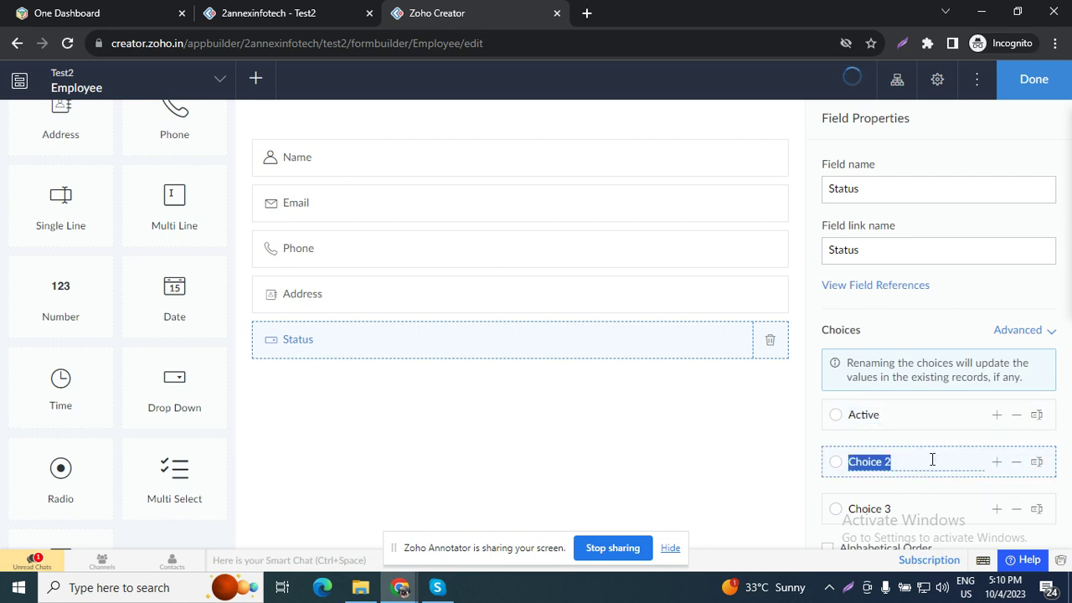
{"action": "type", "text": "Inactive"}
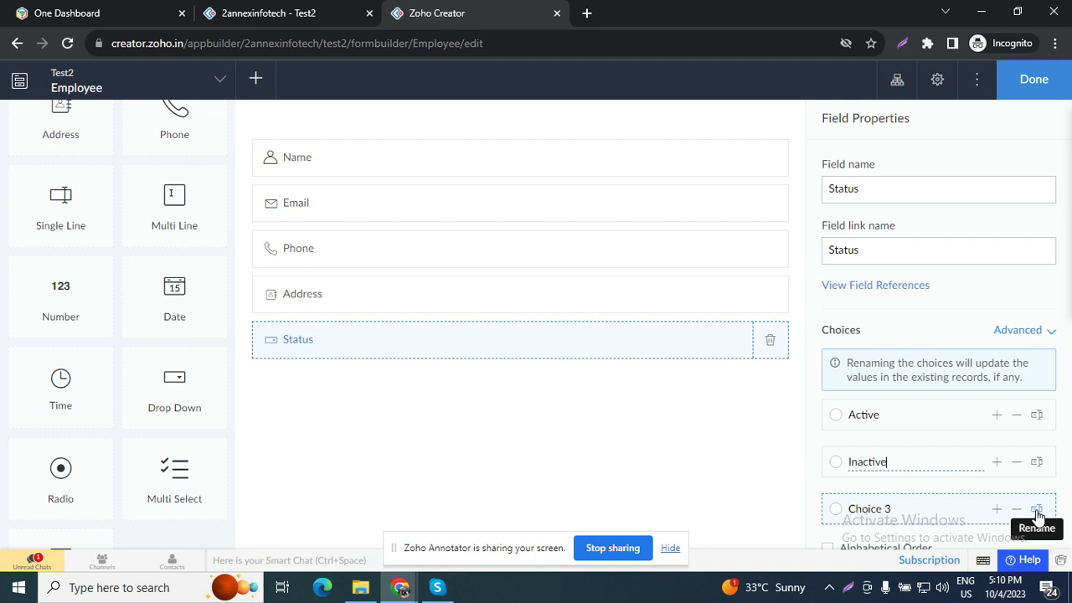
{"action": "left_click", "coordinate": [1036, 510]}
{"action": "triple_click", "coordinate": [894, 510]}
{"action": "type", "text": "Hold"}
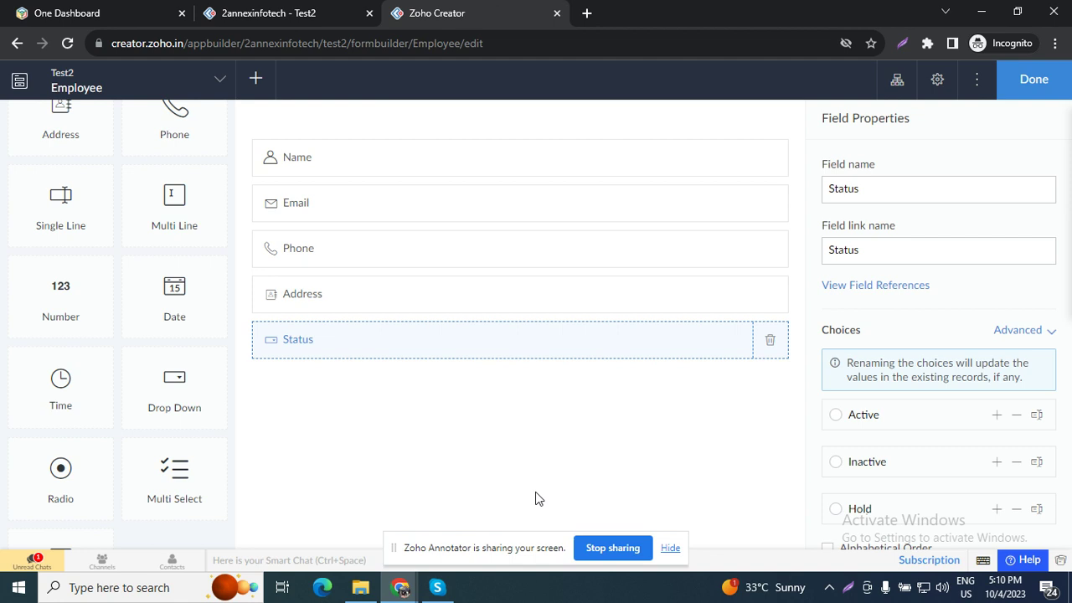
Step: Finish the Employee form and open the live app in a tab placed ahead of the builder
{"action": "left_click", "coordinate": [1033, 81]}
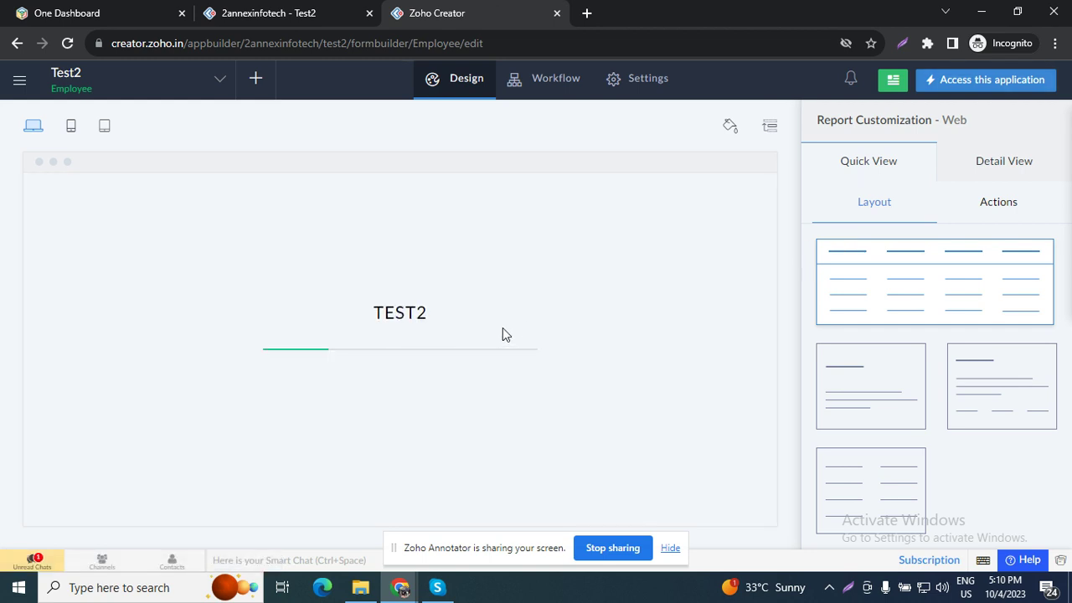
{"action": "left_click", "coordinate": [981, 81]}
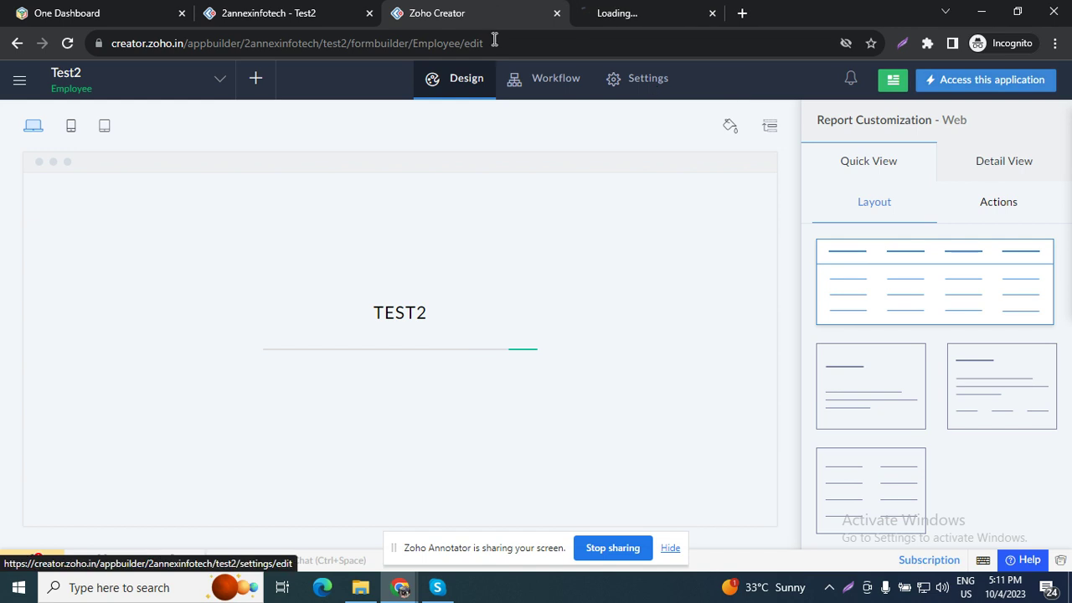
{"action": "left_click_drag", "start_coordinate": [653, 10], "coordinate": [461, 5]}
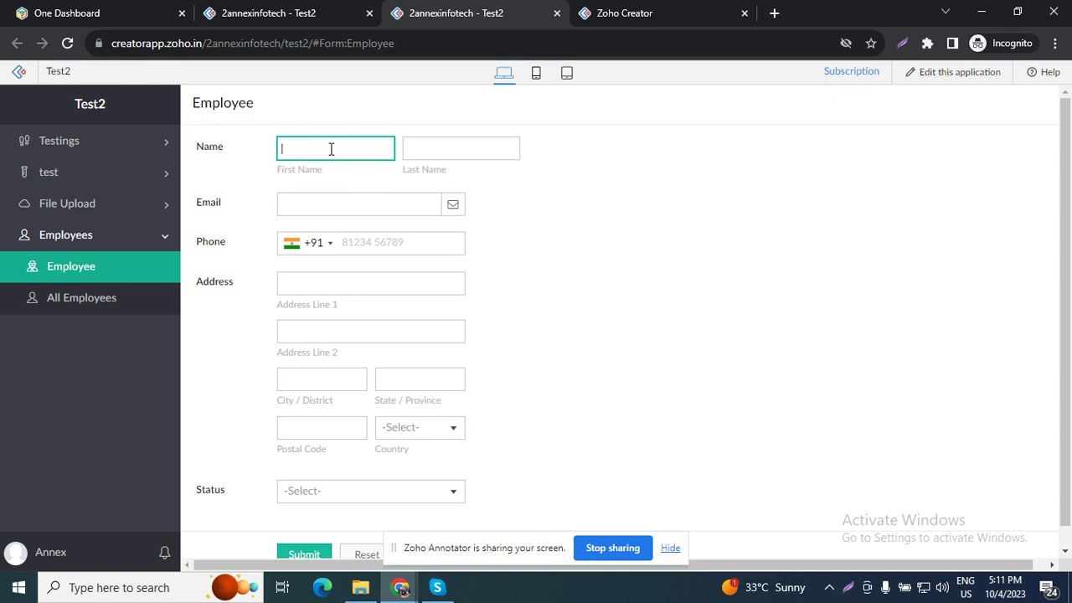
Step: Autofill the Employee form with the saved test entry, set Status to Active and submit
{"action": "left_click", "coordinate": [331, 149]}
{"action": "left_click", "coordinate": [386, 191]}
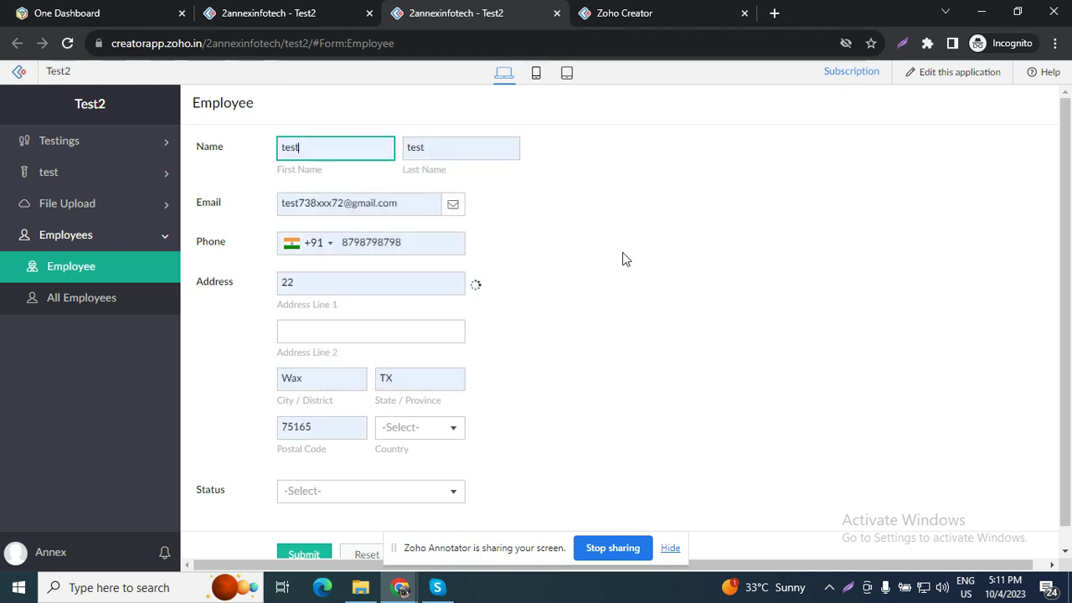
{"action": "left_click", "coordinate": [432, 287]}
{"action": "left_click", "coordinate": [419, 498]}
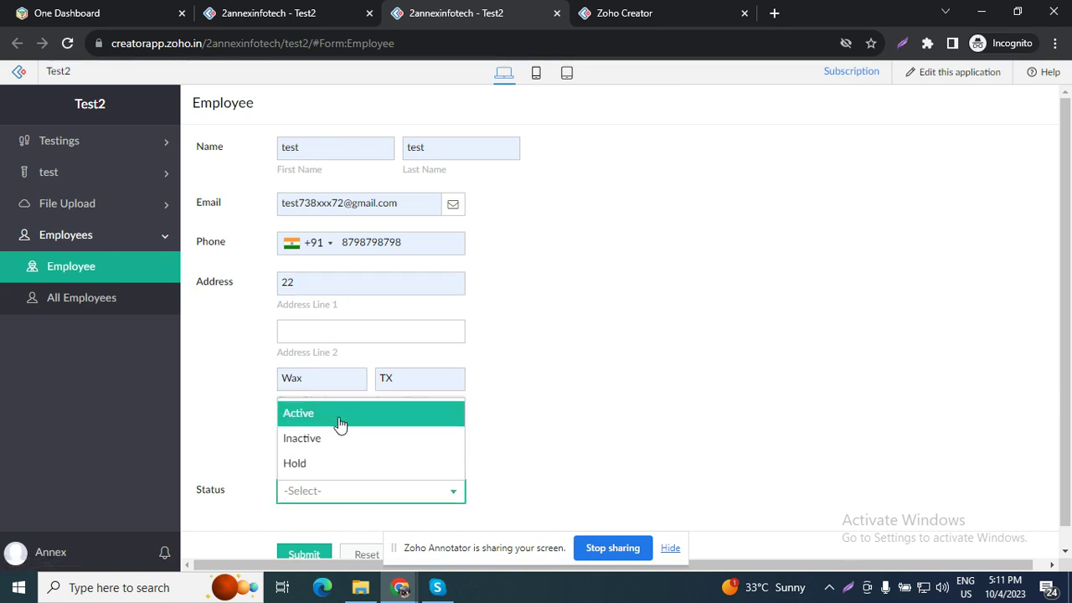
{"action": "left_click", "coordinate": [339, 419]}
{"action": "scroll", "coordinate": [419, 478], "scroll_direction": "down", "scroll_amount": 1}
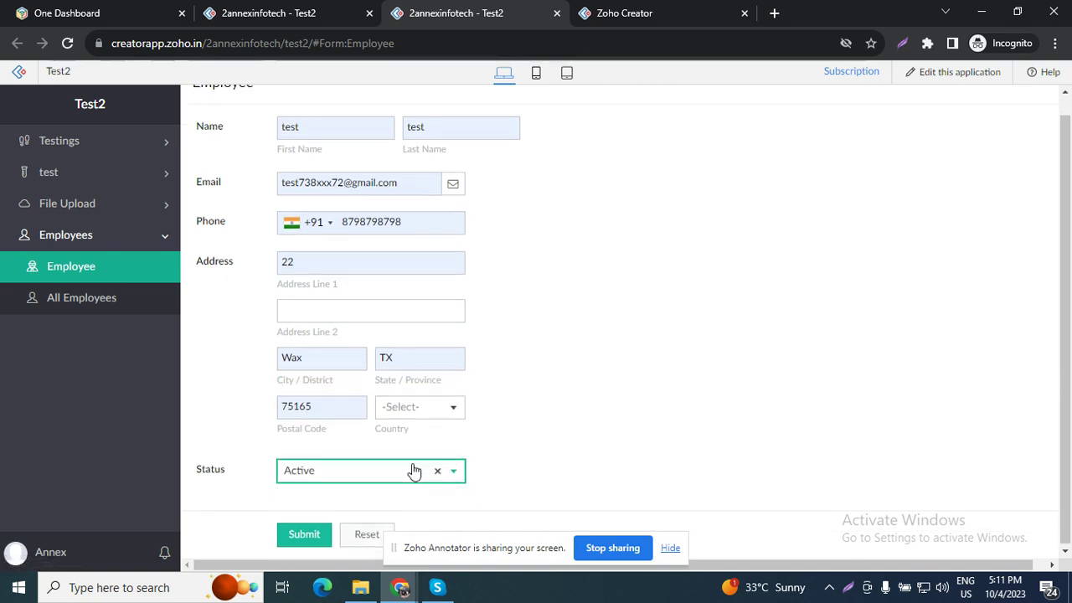
{"action": "left_click", "coordinate": [295, 535]}
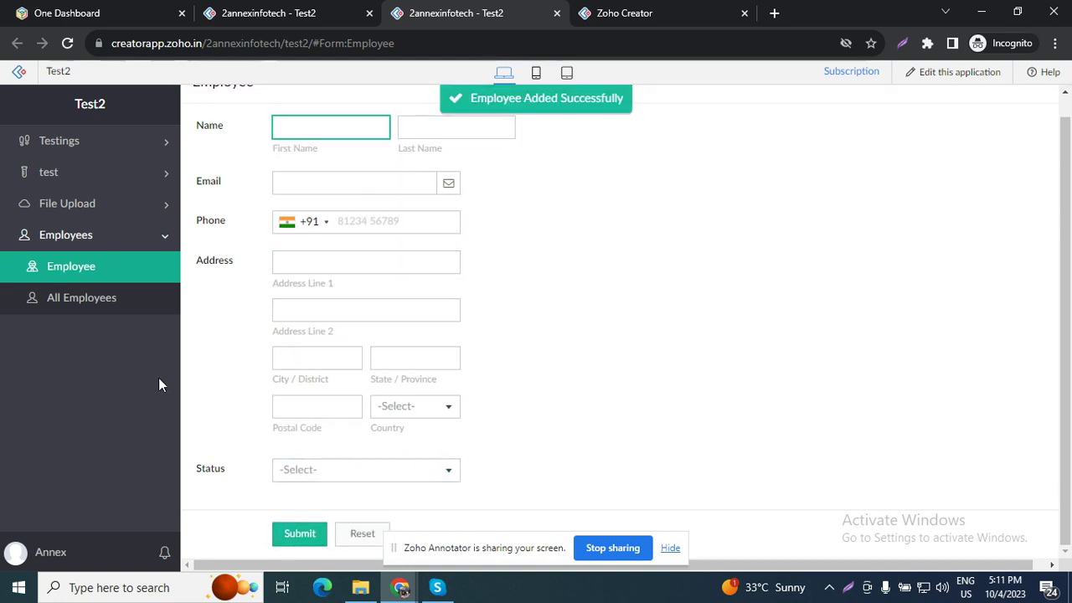
Step: View the new record in All Employees, then return to the builder tab
{"action": "left_click", "coordinate": [105, 304]}
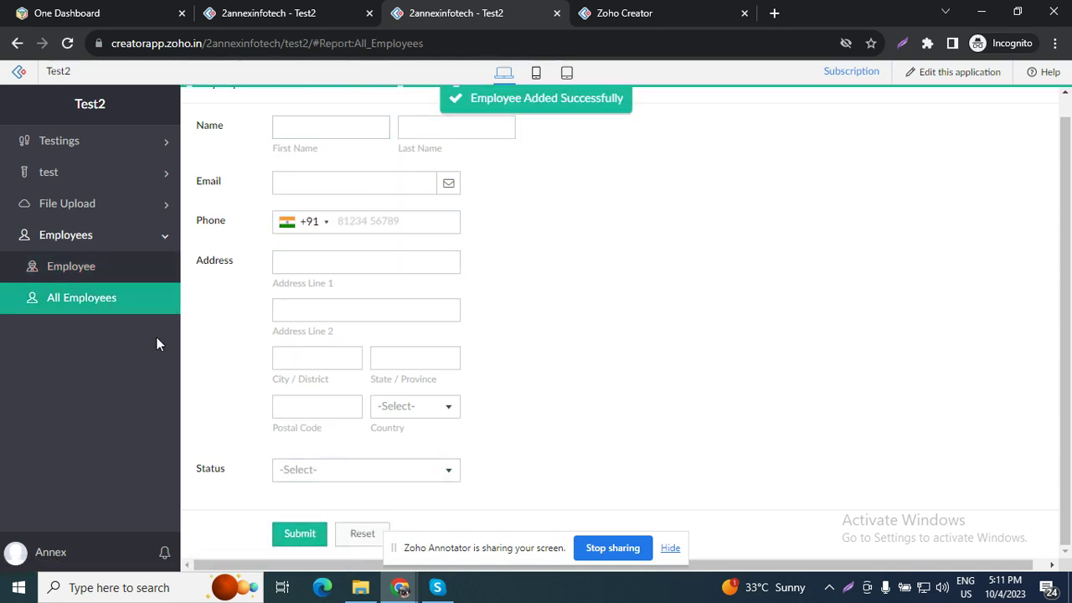
{"action": "left_click", "coordinate": [544, 167]}
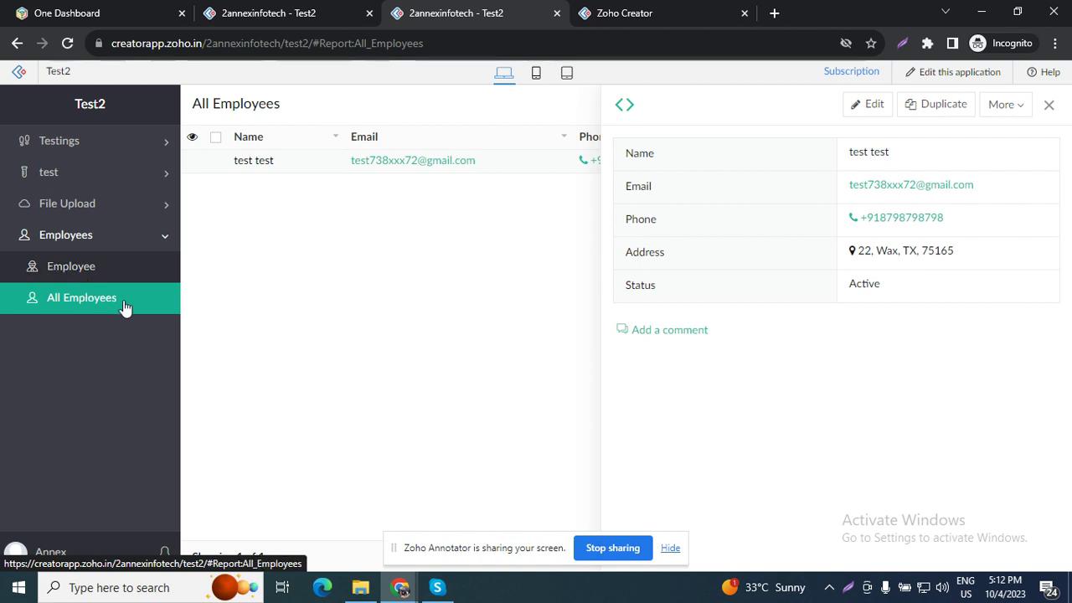
{"action": "left_click", "coordinate": [609, 6]}
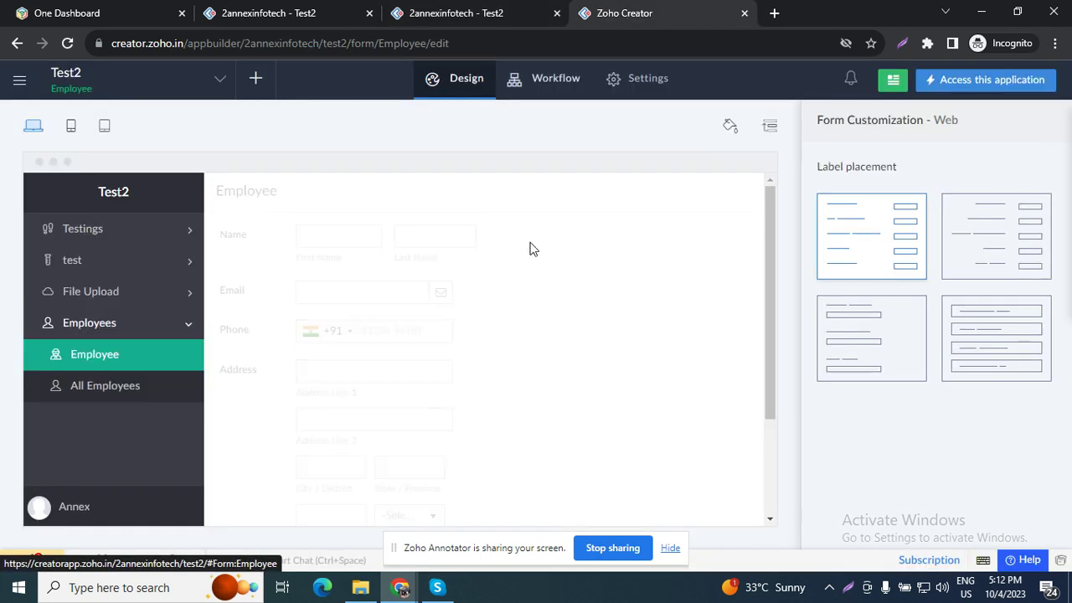
Step: Create a new form from scratch named 'Lead'
{"action": "left_click", "coordinate": [258, 84]}
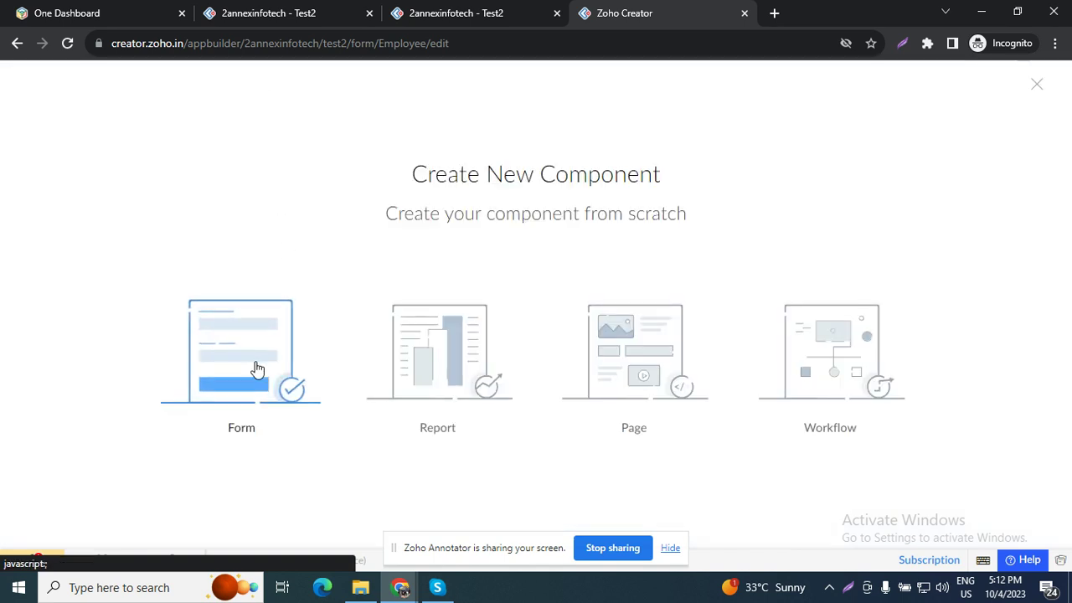
{"action": "left_click", "coordinate": [267, 374]}
{"action": "left_click", "coordinate": [486, 311]}
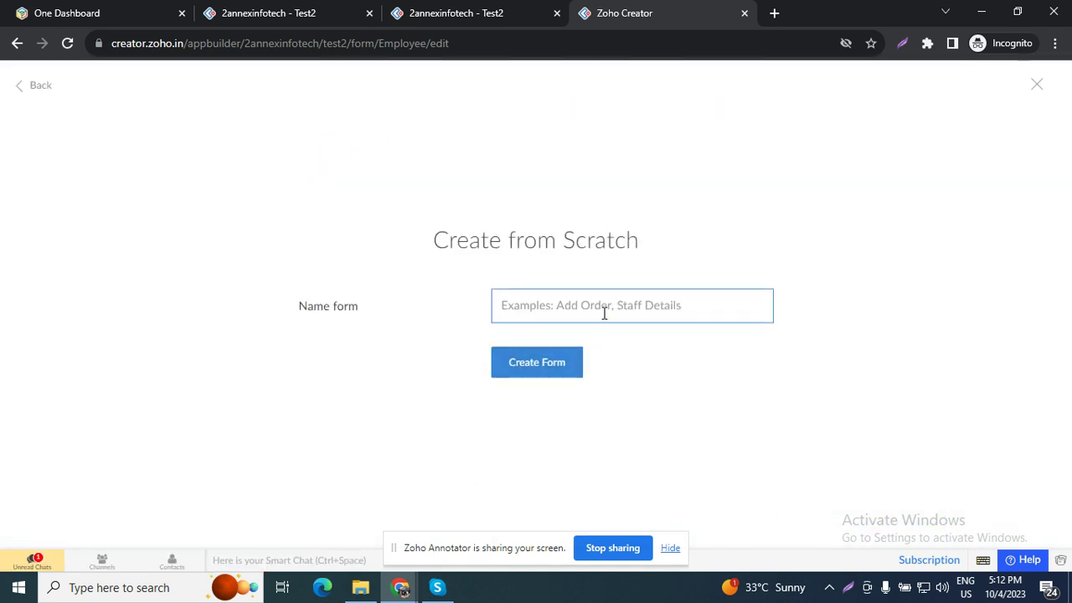
{"action": "type", "text": "Lads"}
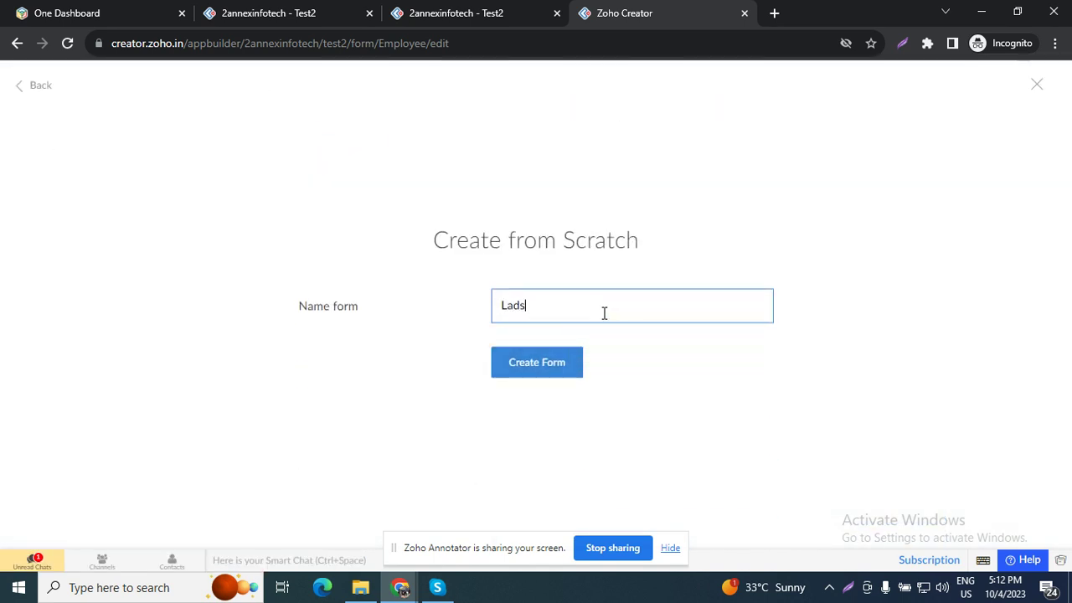
{"action": "key", "text": "BackSpace"}
{"action": "type", "text": "eaf"}
{"action": "key", "text": "BackSpace"}
{"action": "type", "text": "d"}
{"action": "left_click", "coordinate": [562, 358]}
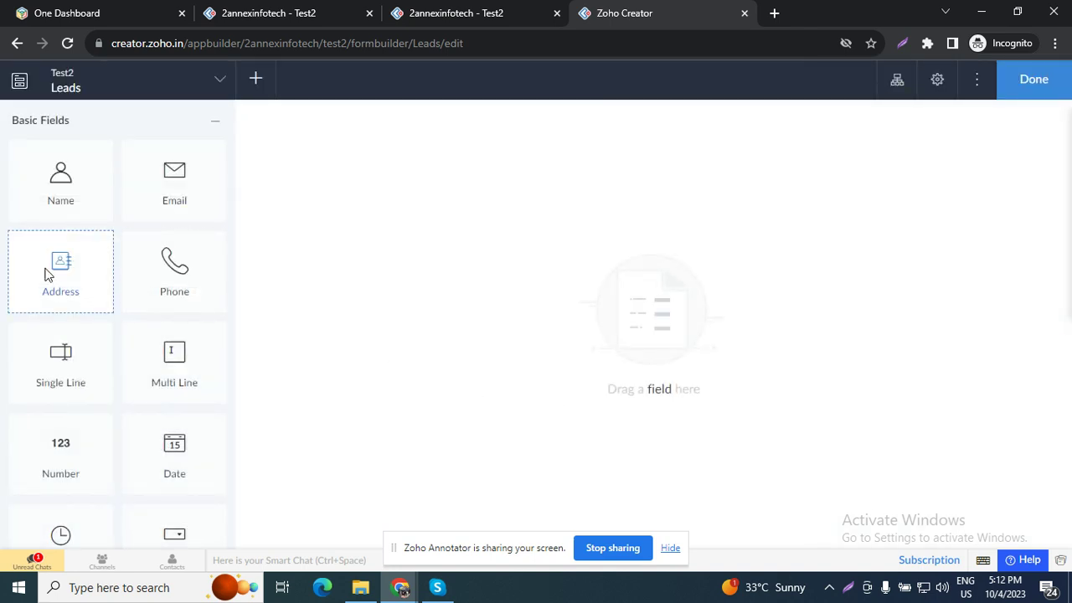
Step: Add a Lead Name single-line field, Email, Phone and a Status drop-down to the form
{"action": "left_click_drag", "start_coordinate": [60, 360], "coordinate": [437, 277]}
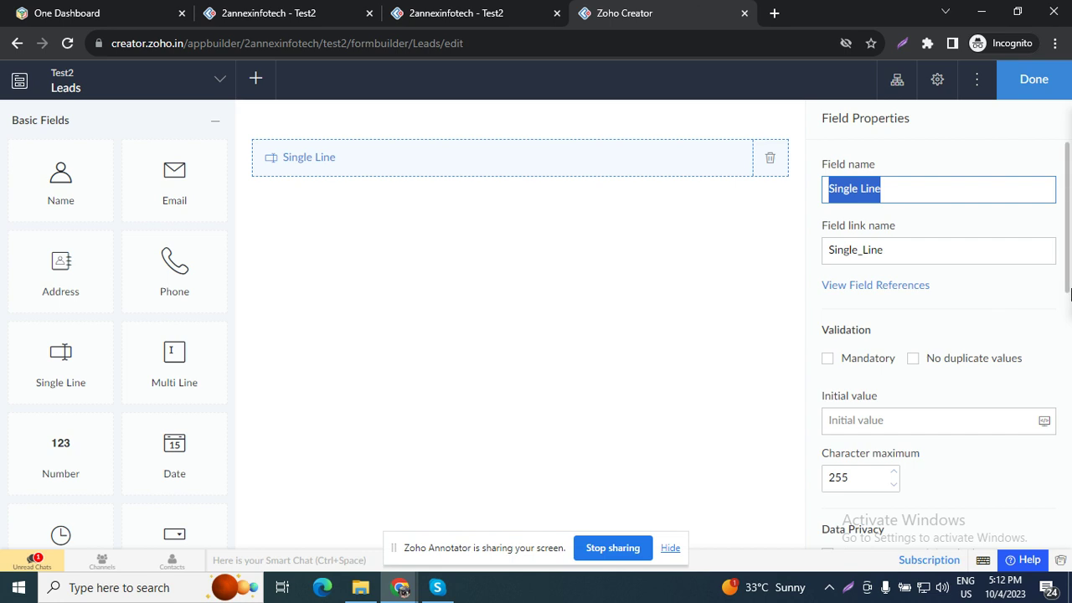
{"action": "type", "text": "Lead Name"}
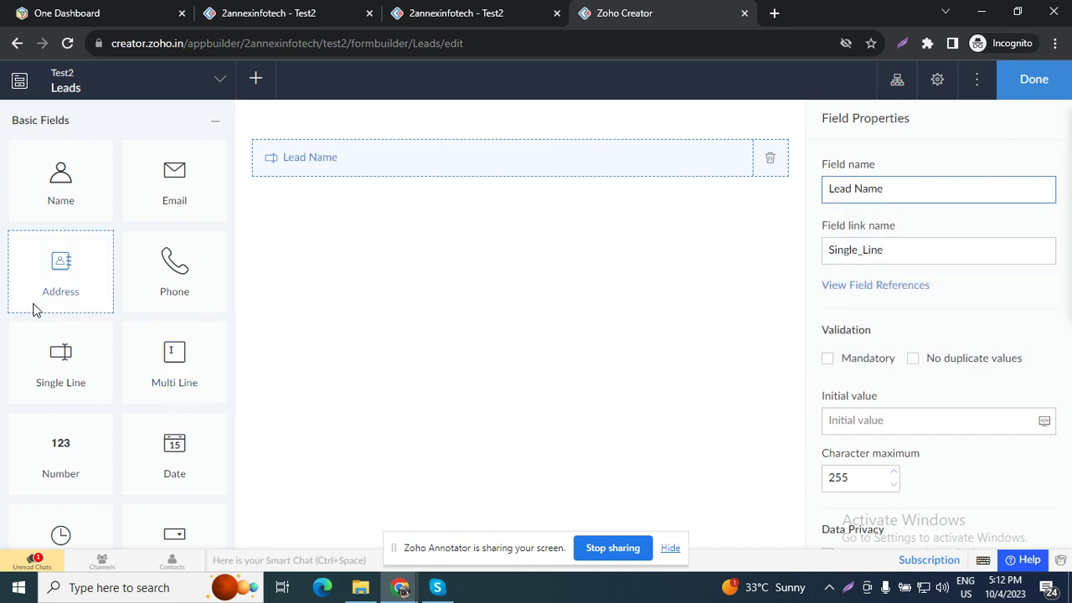
{"action": "left_click_drag", "start_coordinate": [186, 192], "coordinate": [345, 246]}
{"action": "left_click_drag", "start_coordinate": [174, 268], "coordinate": [377, 266]}
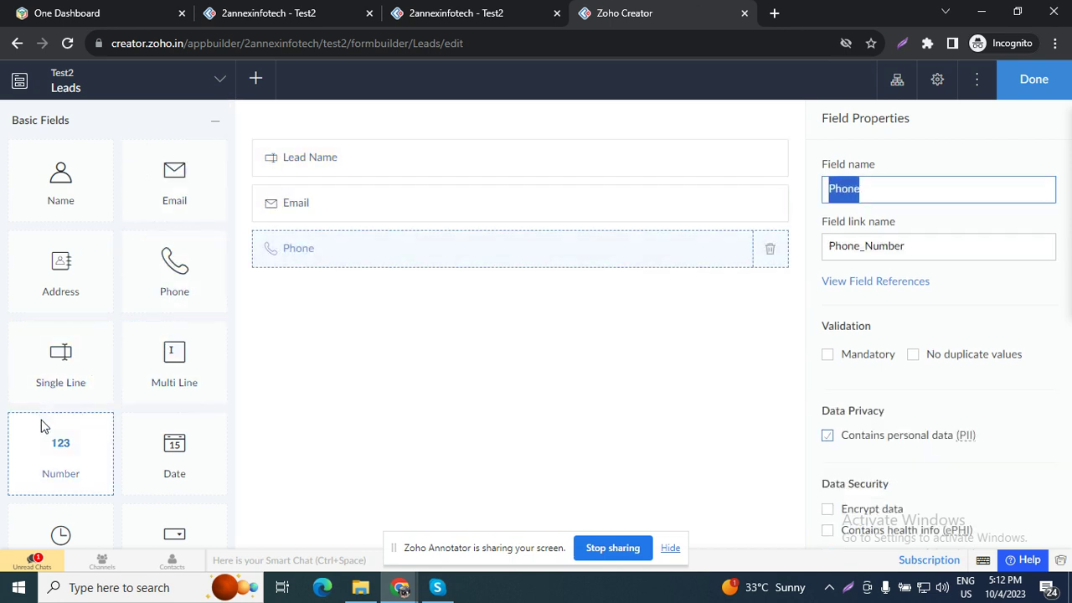
{"action": "scroll", "coordinate": [54, 402], "scroll_direction": "down", "scroll_amount": 1}
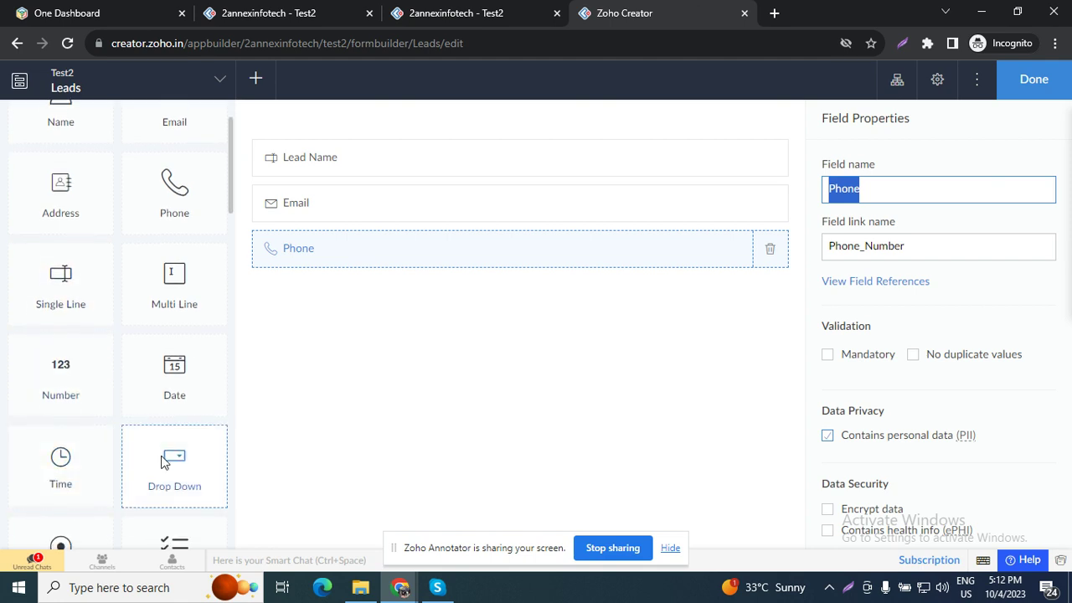
{"action": "left_click_drag", "start_coordinate": [164, 465], "coordinate": [422, 352]}
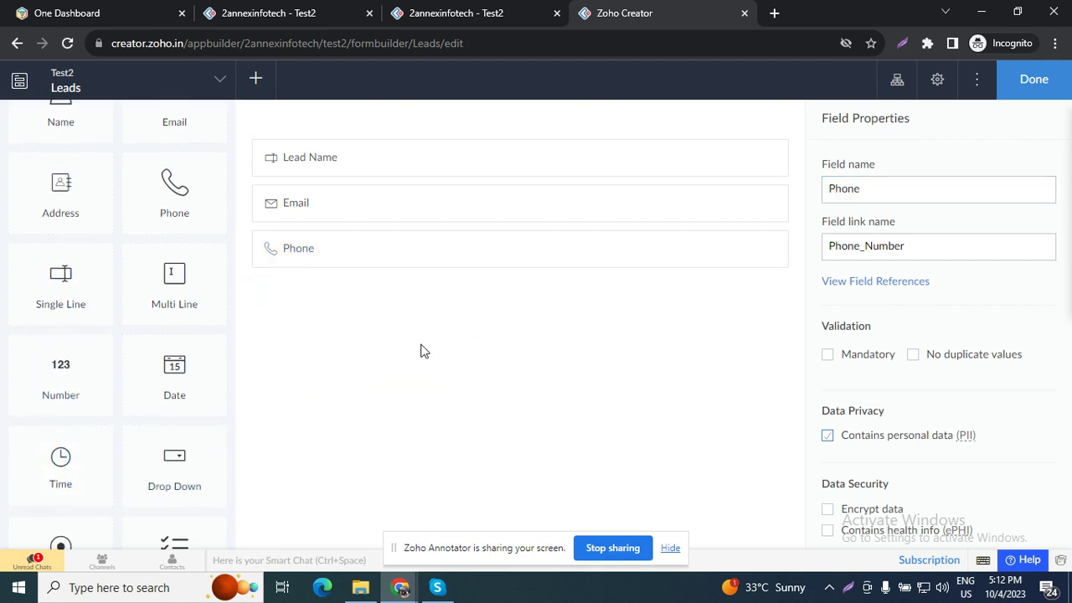
{"action": "type", "text": "Status"}
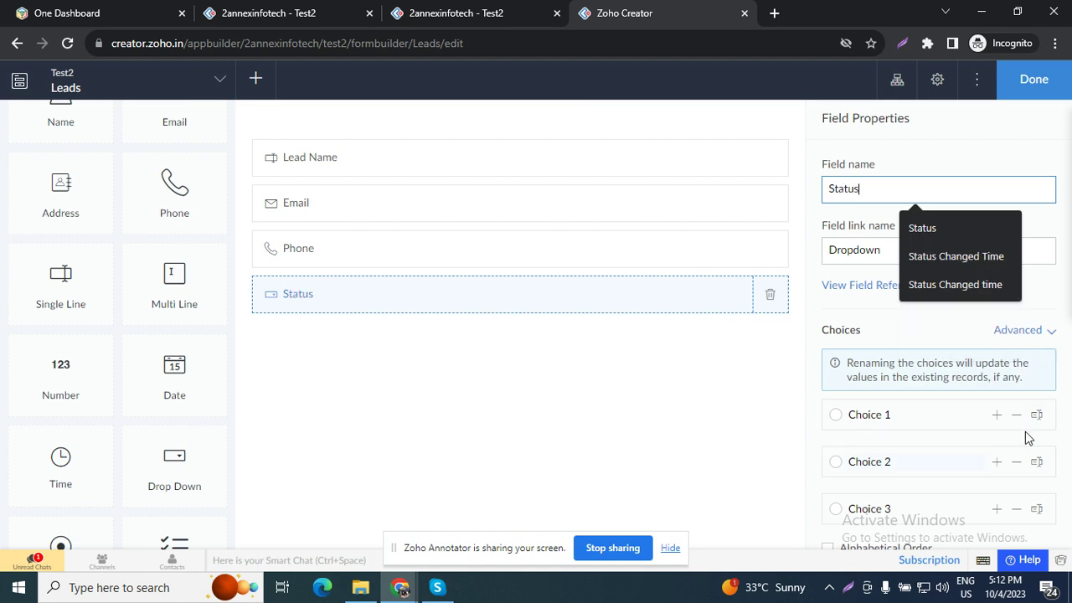
{"action": "left_click", "coordinate": [1008, 412]}
{"action": "triple_click", "coordinate": [963, 416]}
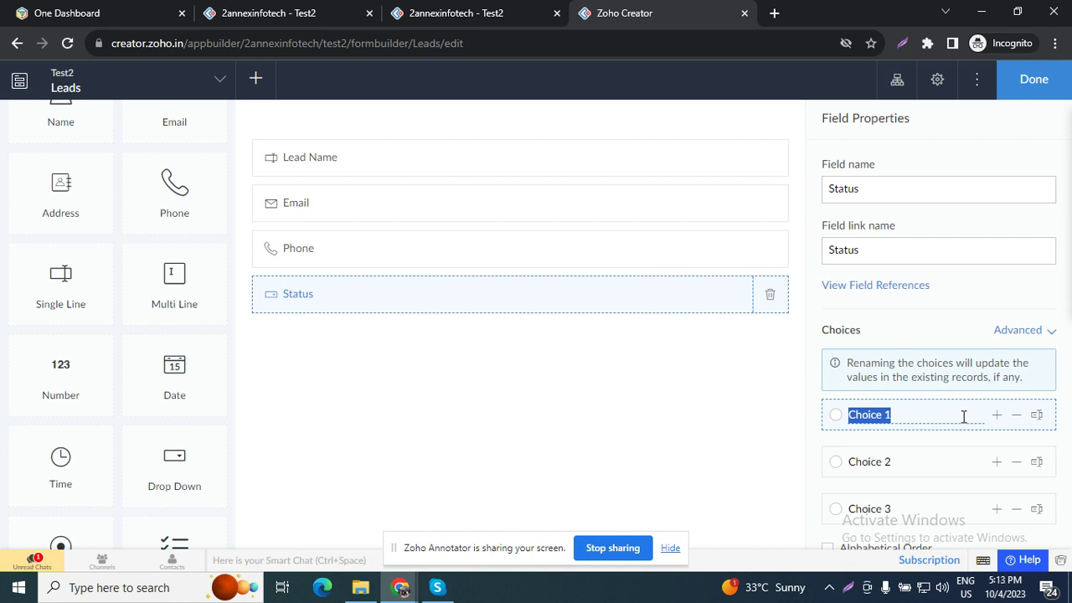
Step: Open a new incognito tab and load crm.zoho.in
{"action": "left_click", "coordinate": [777, 12]}
{"action": "type", "text": "crm"}
{"action": "key", "text": "Return"}
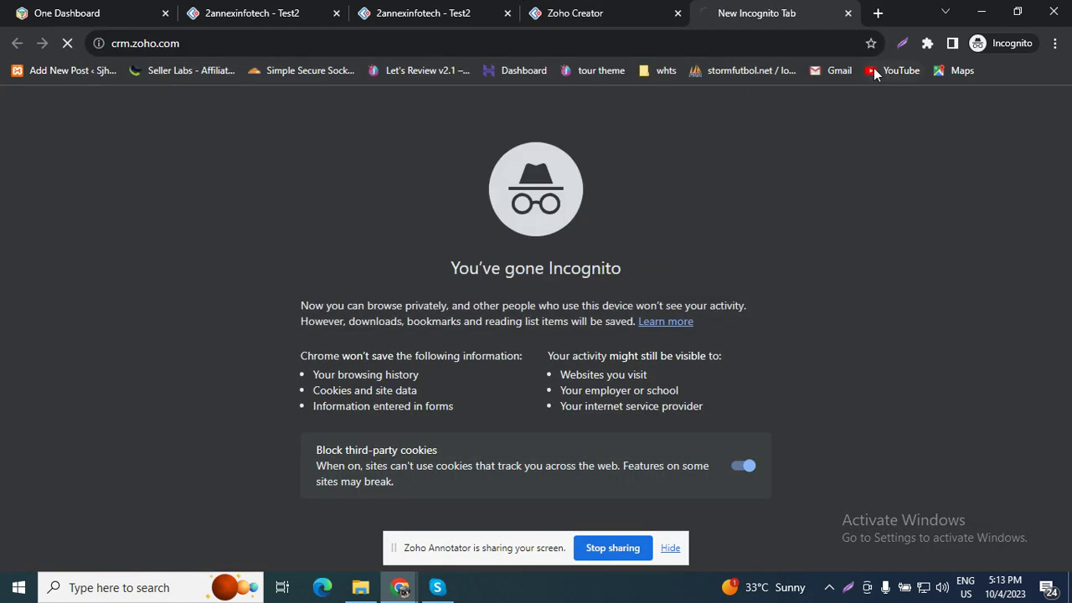
{"action": "left_click", "coordinate": [157, 46]}
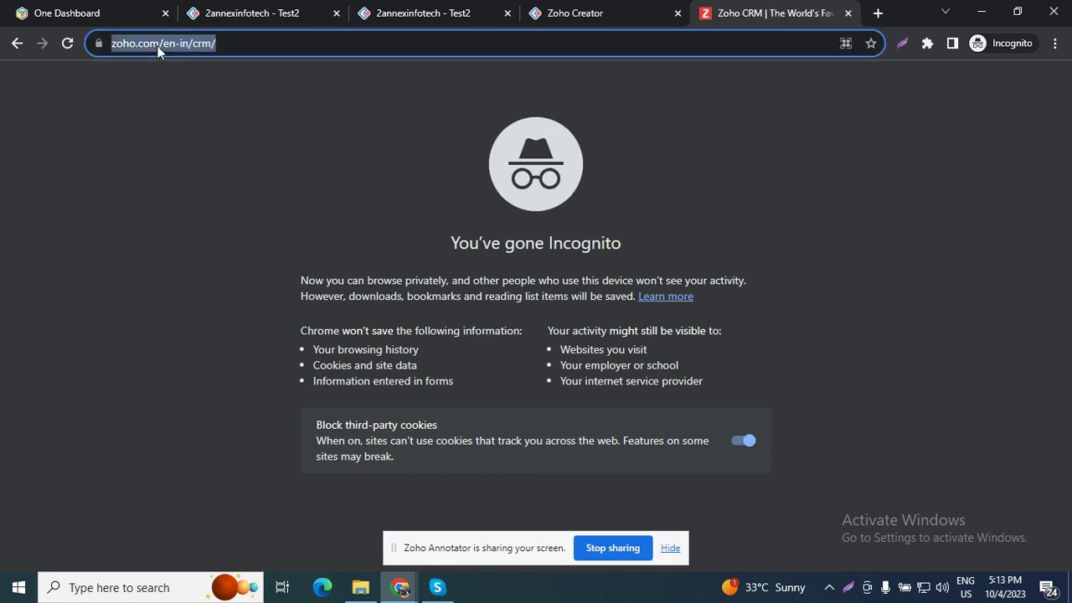
{"action": "type", "text": "crm."}
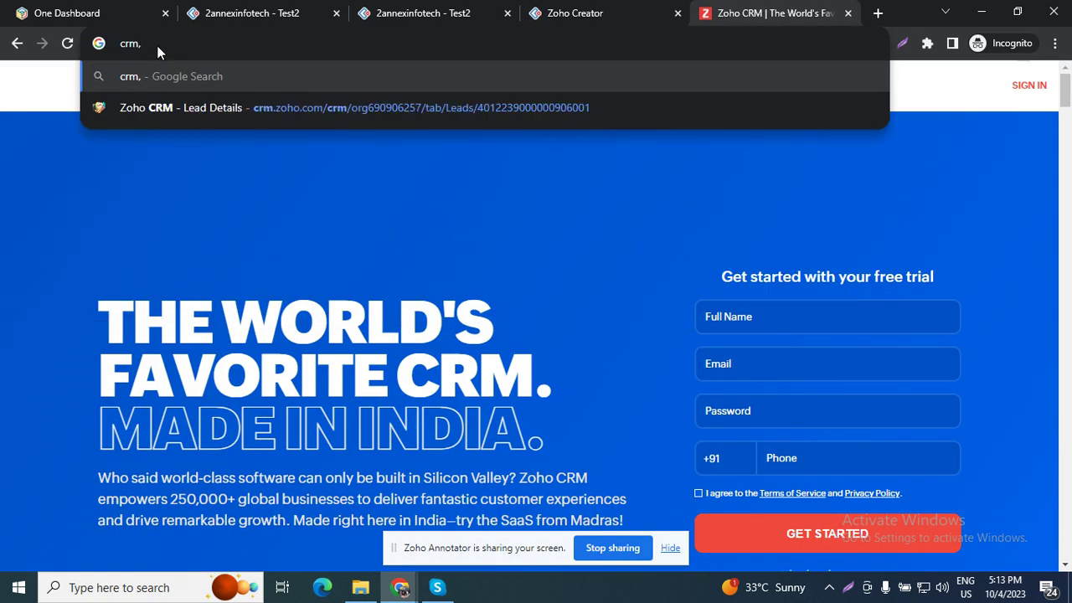
{"action": "key", "text": "BackSpace"}
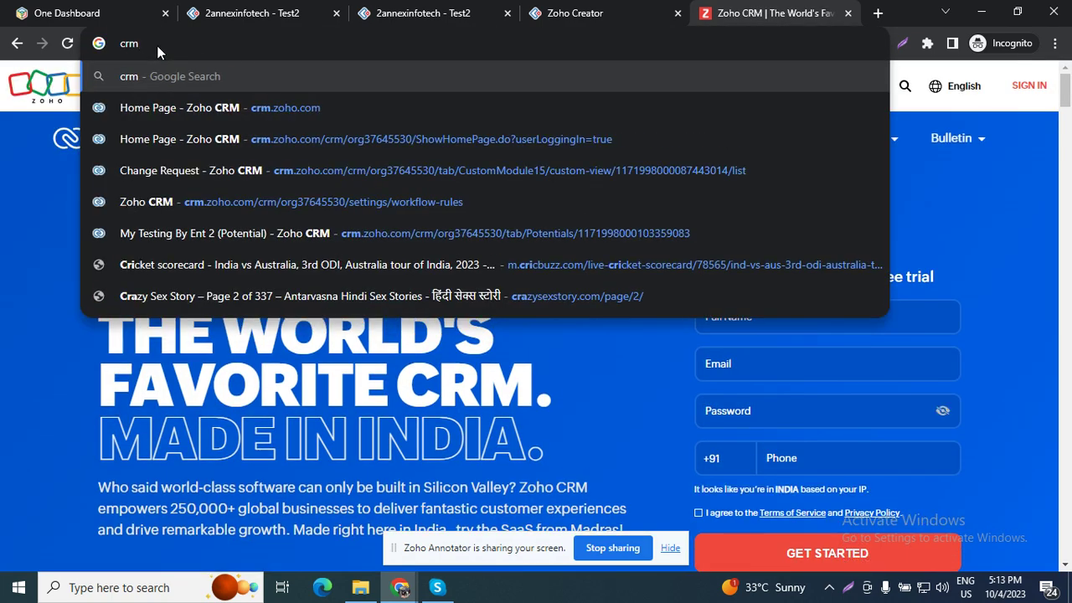
{"action": "key", "text": "Down"}
{"action": "key", "text": "BackSpace"}
{"action": "key", "text": "BackSpace"}
{"action": "key", "text": "BackSpace"}
{"action": "key", "text": "BackSpace"}
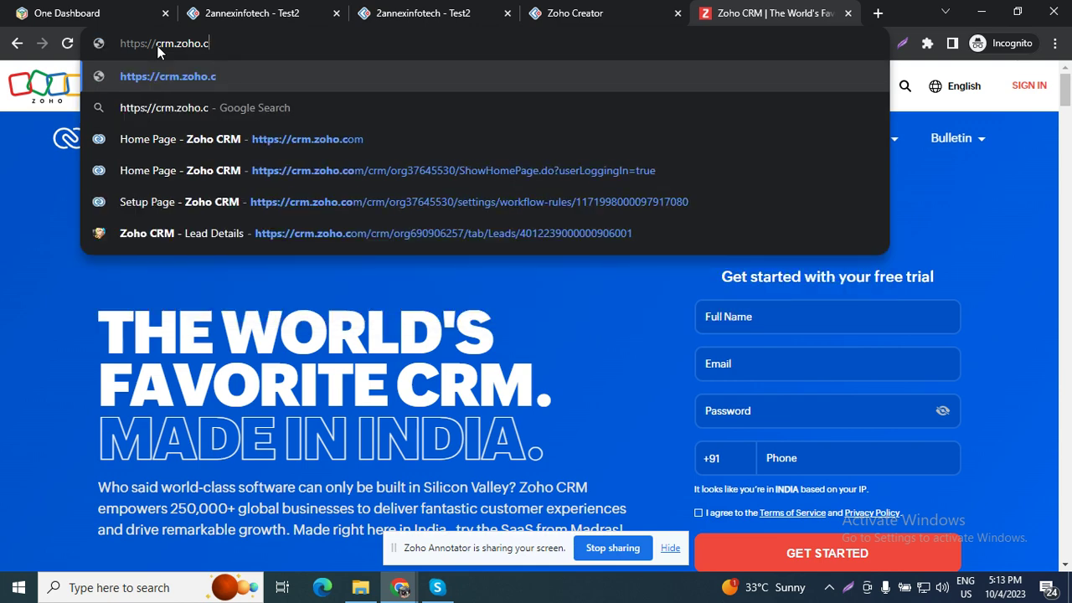
{"action": "type", "text": "in"}
{"action": "key", "text": "Return"}
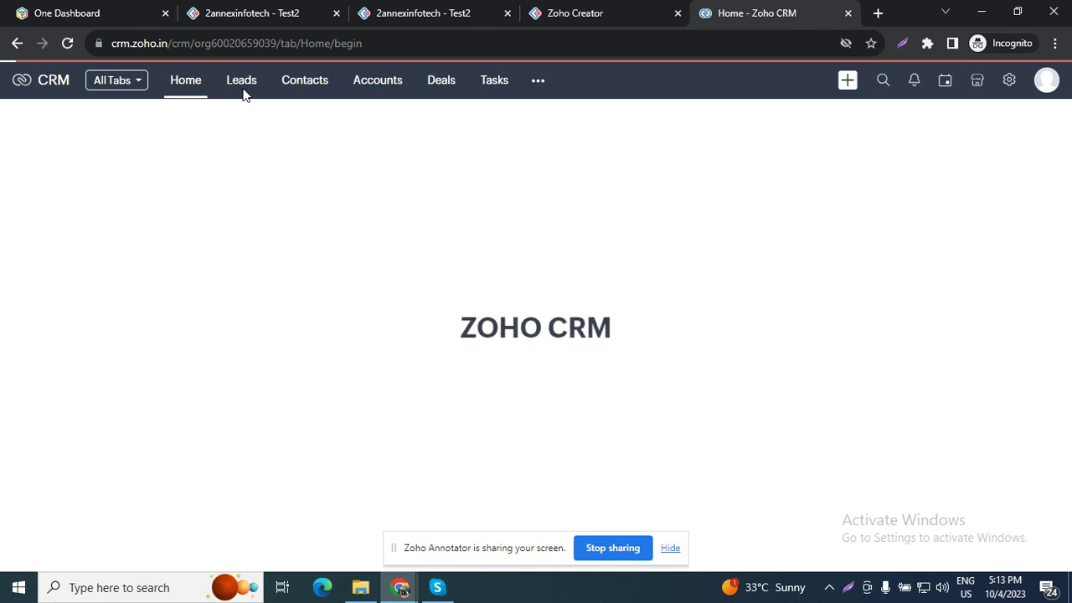
Step: Open the test lead from the Leads list and review its details without changing No. of Employees
{"action": "left_click", "coordinate": [242, 92]}
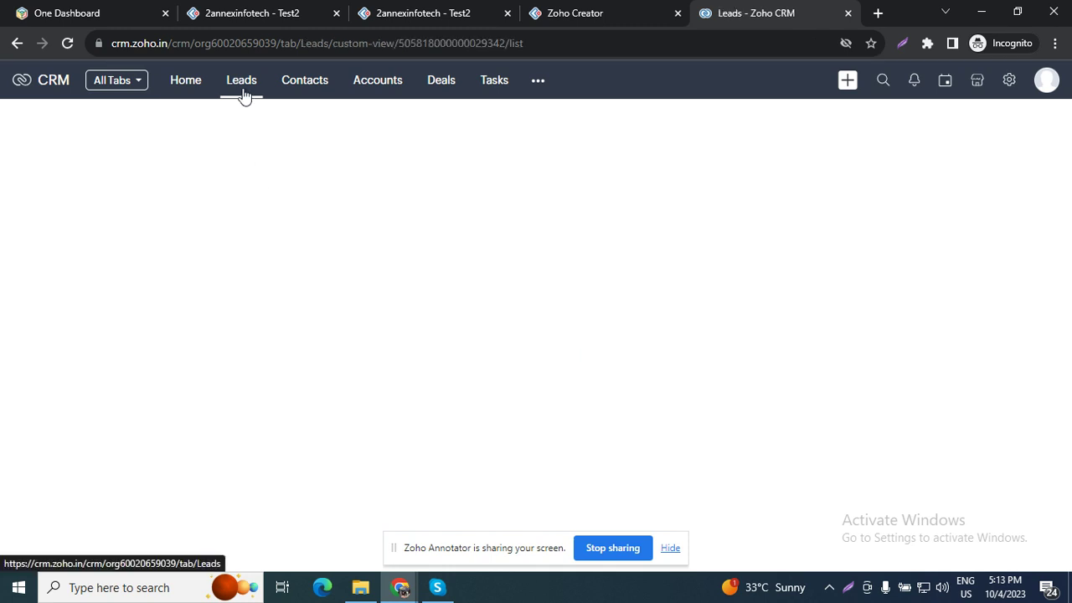
{"action": "left_click", "coordinate": [519, 228]}
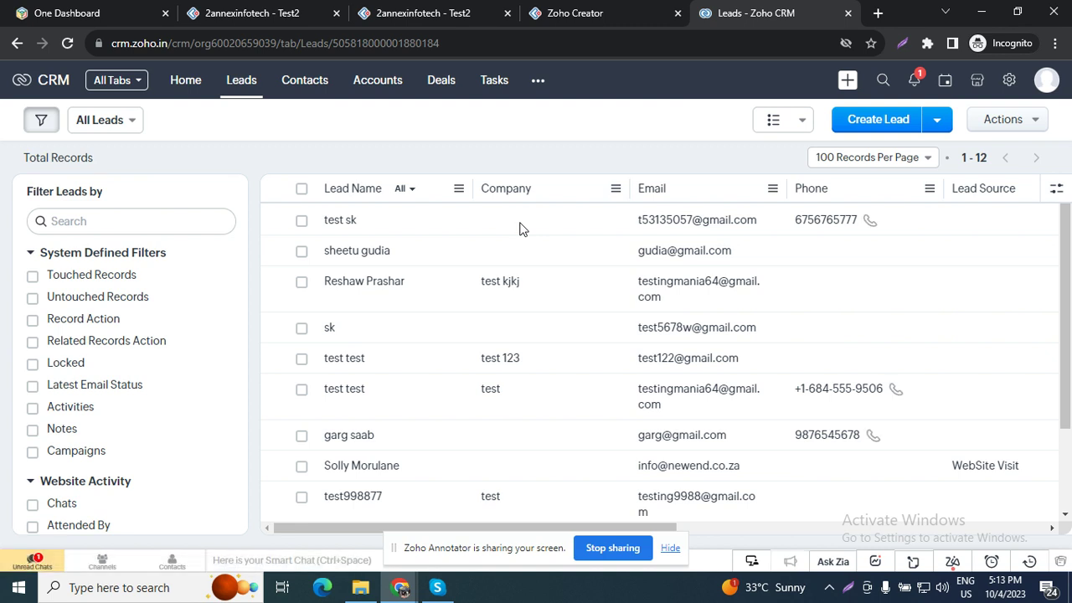
{"action": "left_click", "coordinate": [351, 220]}
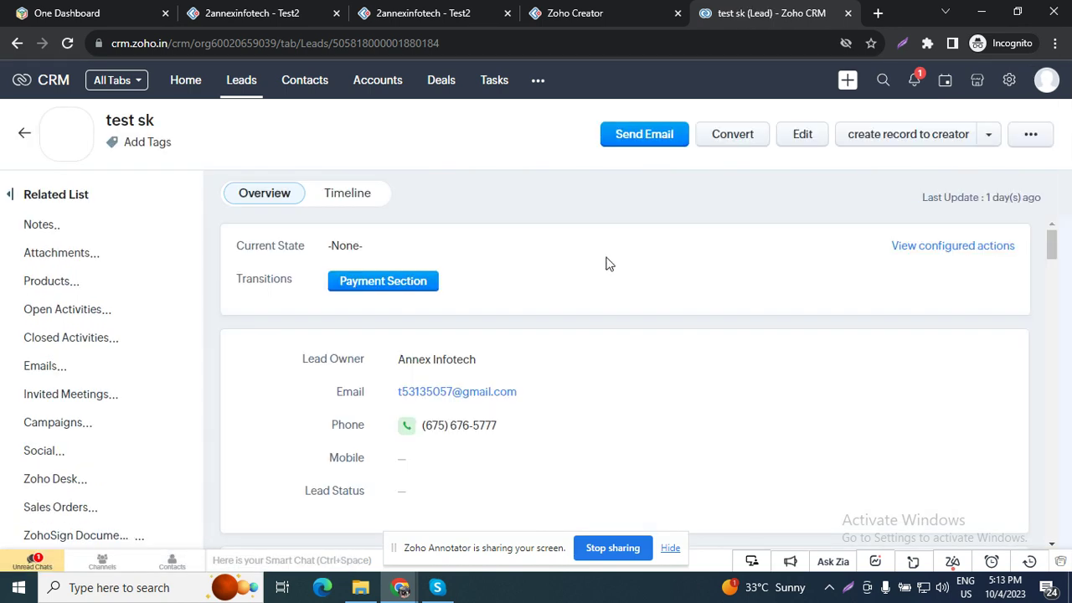
{"action": "scroll", "coordinate": [536, 322], "scroll_direction": "down", "scroll_amount": 4}
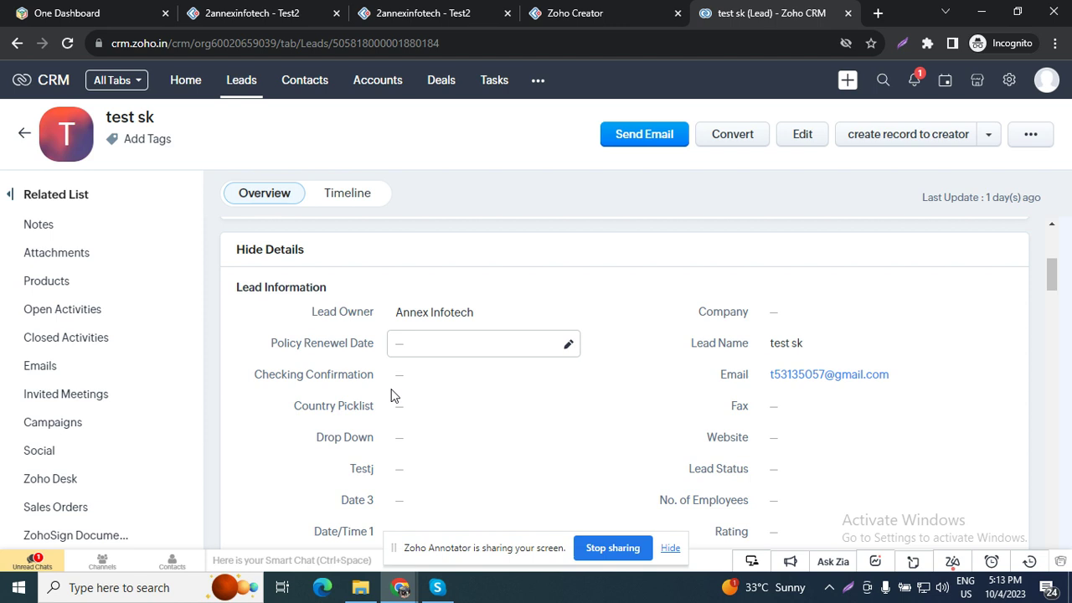
{"action": "scroll", "coordinate": [479, 423], "scroll_direction": "down", "scroll_amount": 2}
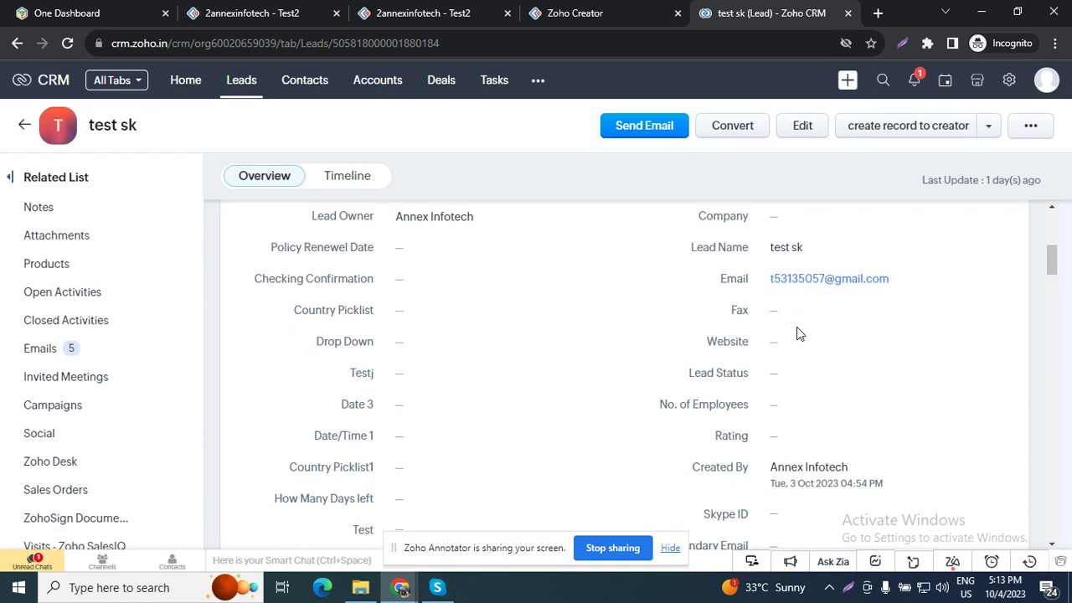
{"action": "scroll", "coordinate": [797, 333], "scroll_direction": "up", "scroll_amount": 2}
{"action": "scroll", "coordinate": [824, 341], "scroll_direction": "down", "scroll_amount": 3}
{"action": "left_click", "coordinate": [823, 335]}
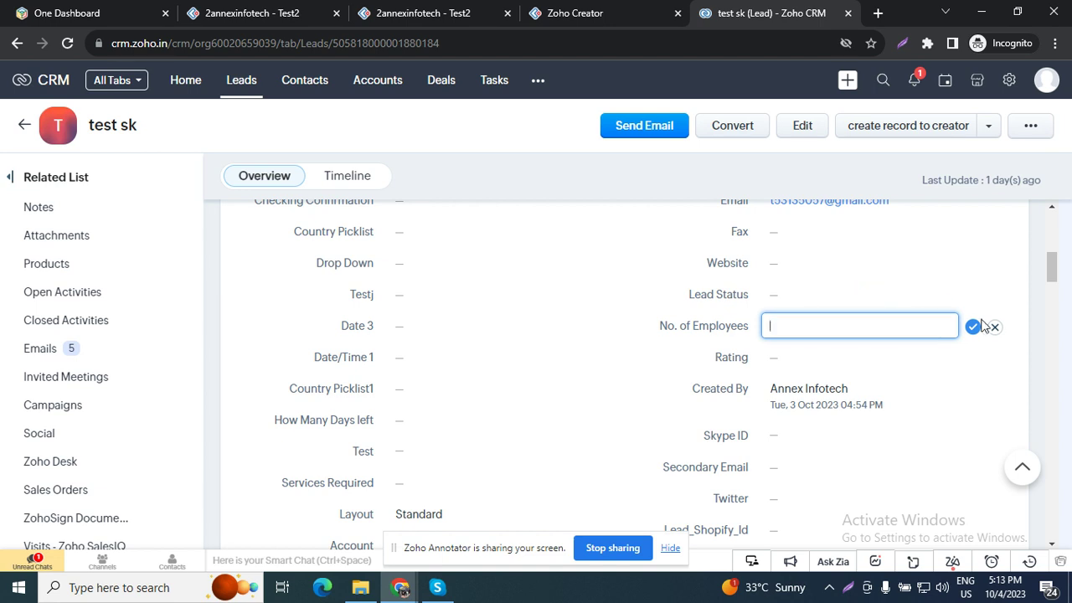
{"action": "left_click", "coordinate": [996, 333]}
{"action": "scroll", "coordinate": [419, 259], "scroll_direction": "up", "scroll_amount": 5}
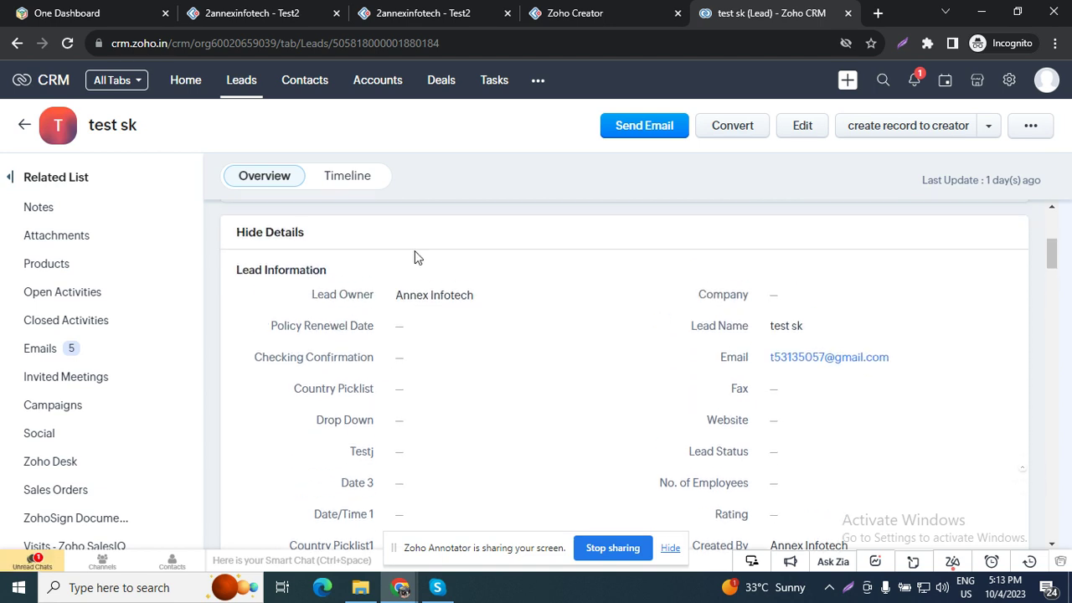
{"action": "scroll", "coordinate": [334, 277], "scroll_direction": "up", "scroll_amount": 2}
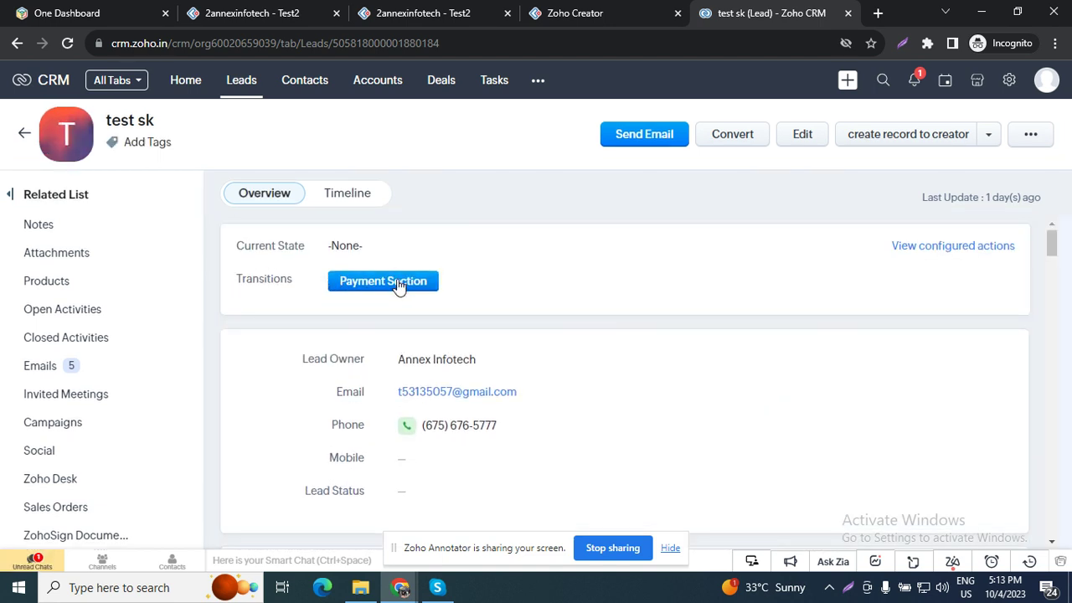
Step: Close the extra loading CRM tab and return to the test lead record
{"action": "left_click", "coordinate": [848, 14]}
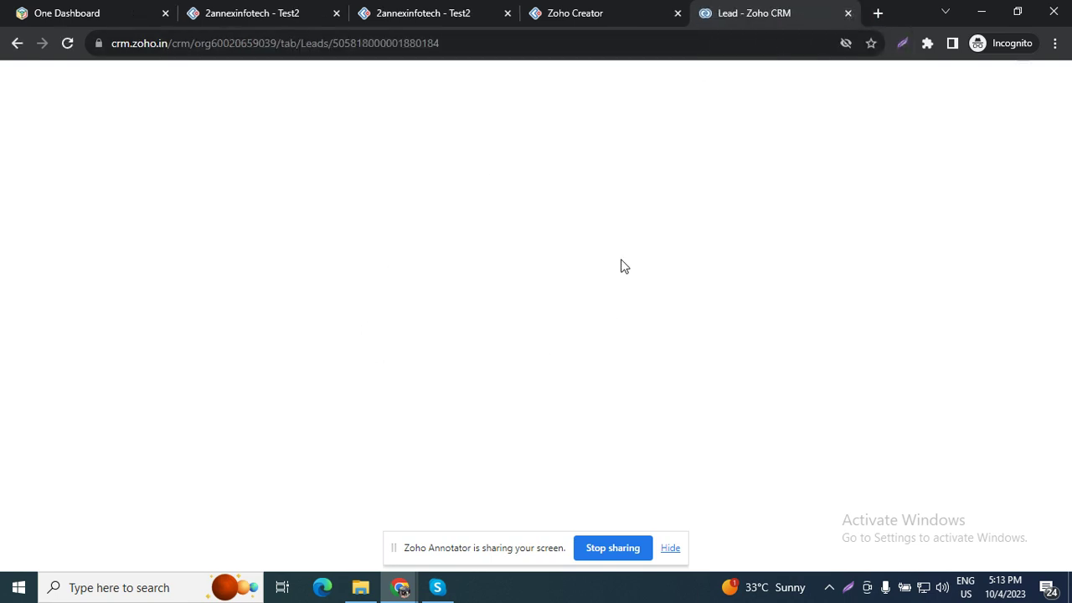
{"action": "left_click", "coordinate": [377, 8]}
{"action": "left_click", "coordinate": [538, 9]}
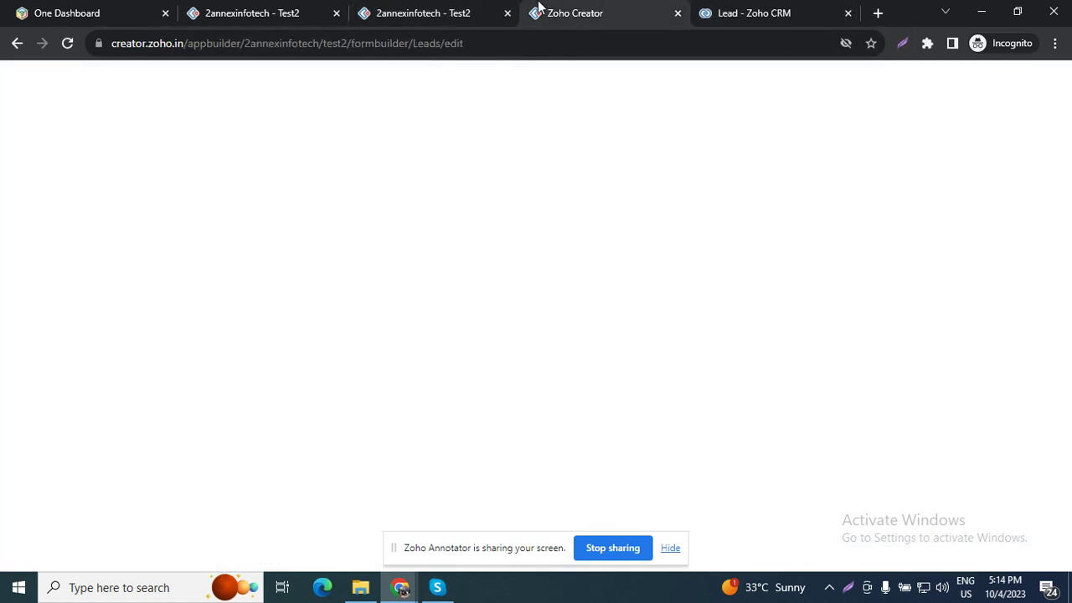
{"action": "left_click", "coordinate": [754, 10]}
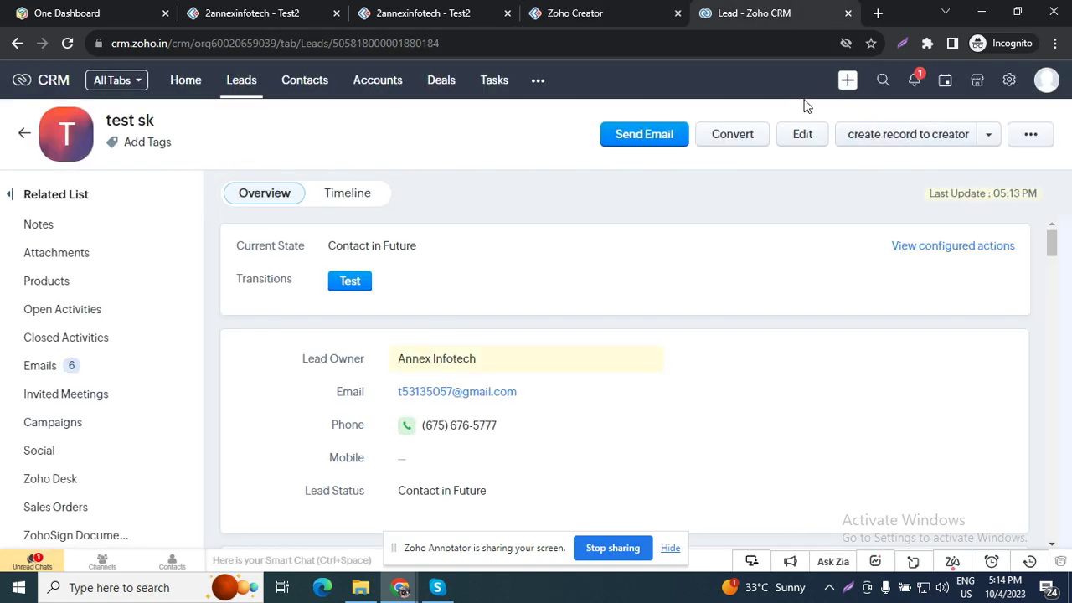
Step: Go to Setup > Modules and Fields and open the Leads module's Standard layout
{"action": "left_click", "coordinate": [1010, 84]}
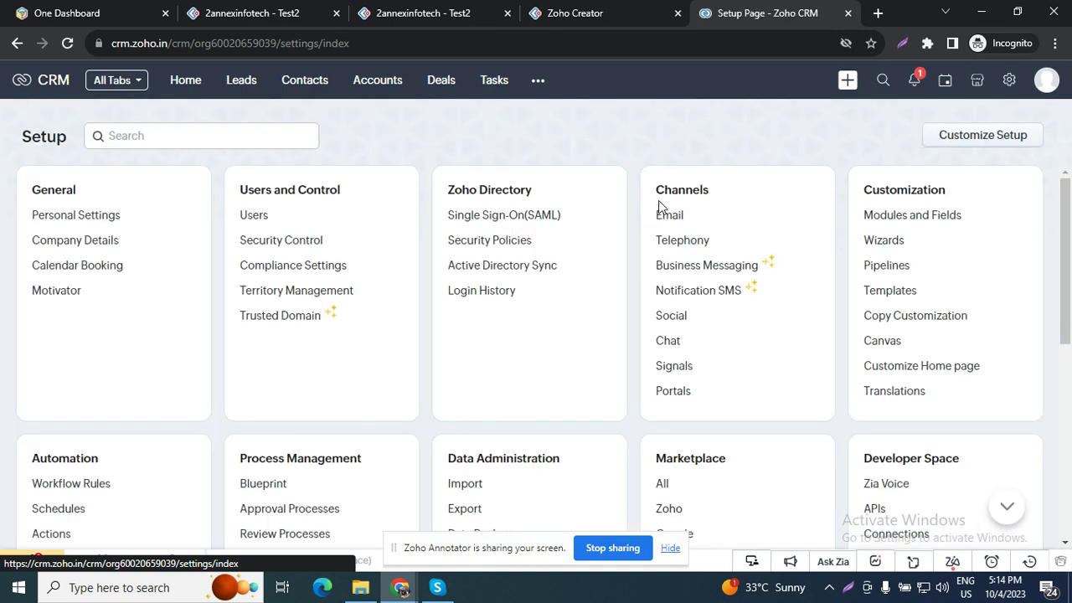
{"action": "left_click", "coordinate": [897, 225]}
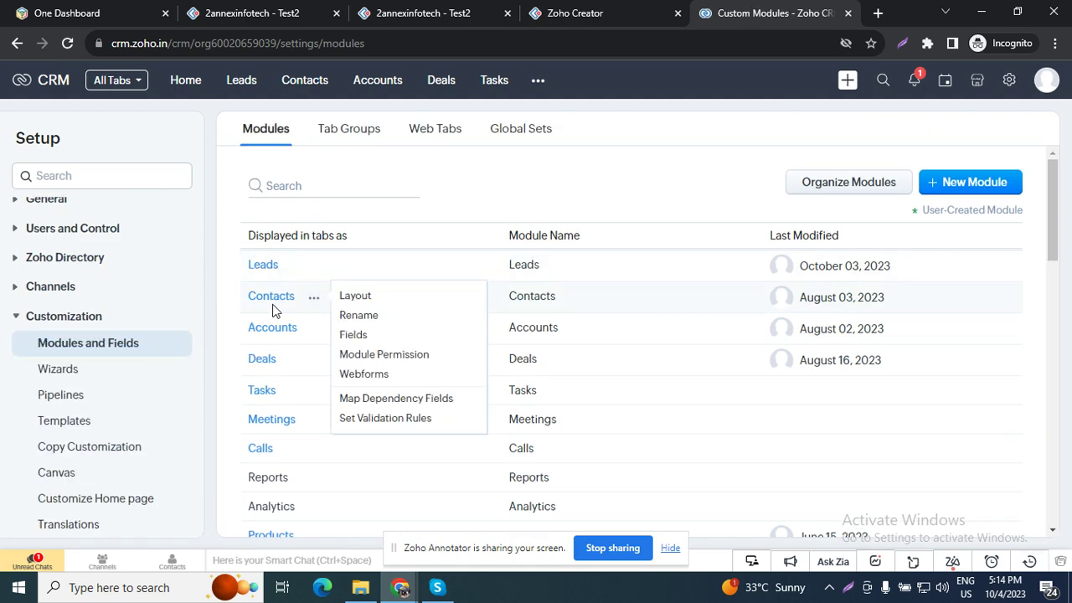
{"action": "left_click", "coordinate": [261, 264]}
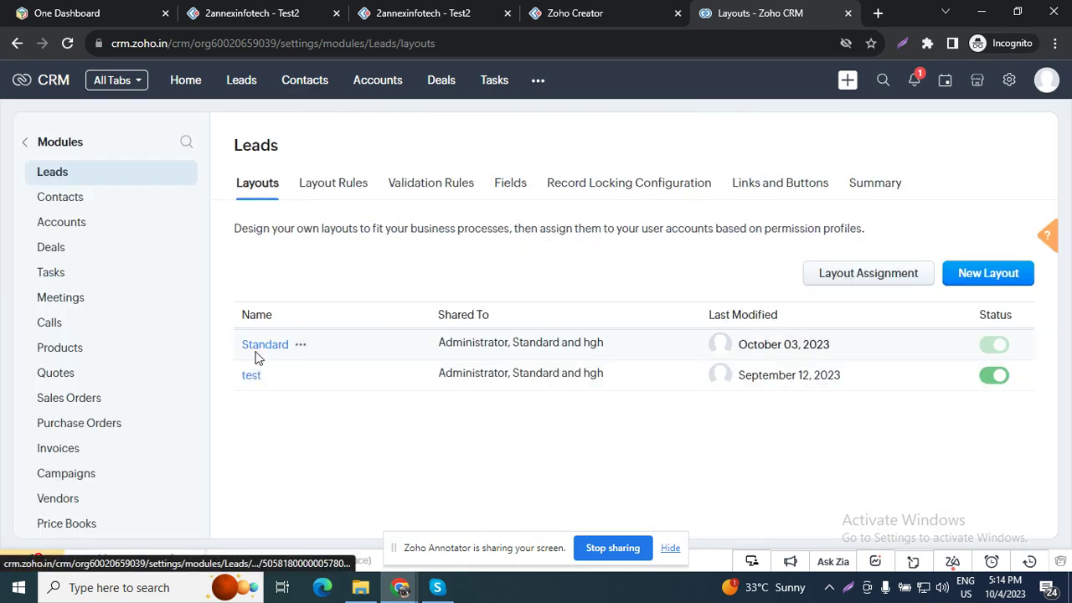
{"action": "left_click", "coordinate": [259, 350]}
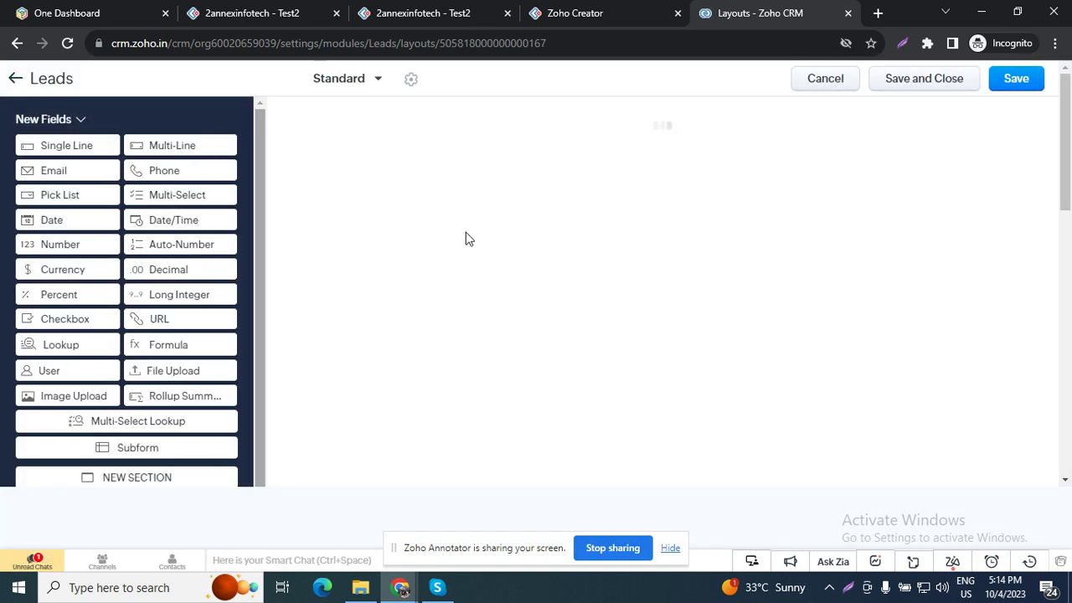
Step: Open Edit Properties for CRM's Lead Status field and select the Attempted to Contact option text
{"action": "scroll", "coordinate": [560, 288], "scroll_direction": "down", "scroll_amount": 4}
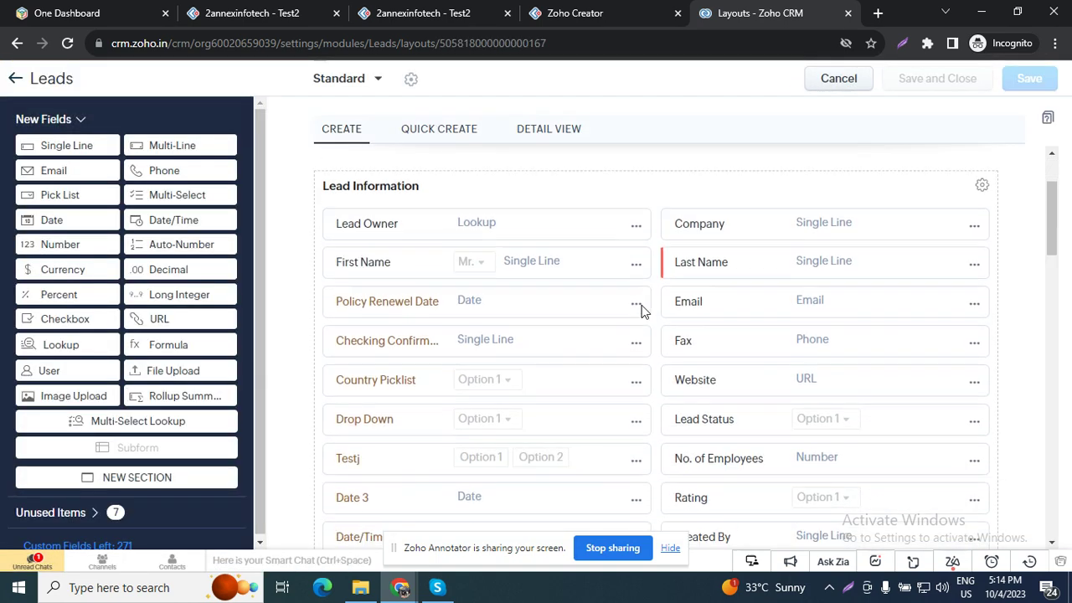
{"action": "scroll", "coordinate": [726, 390], "scroll_direction": "down", "scroll_amount": 1}
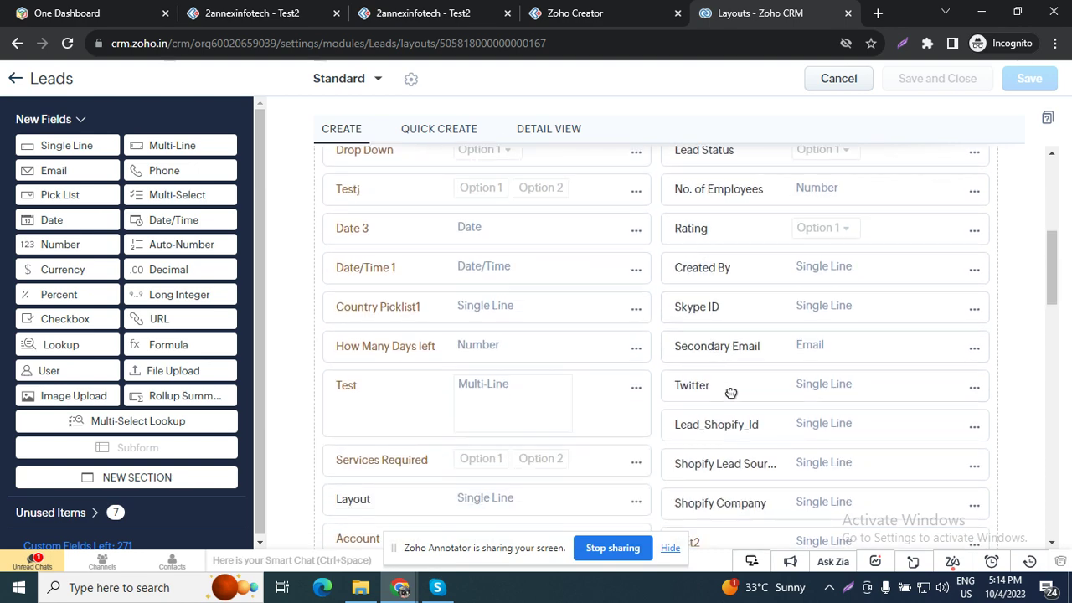
{"action": "scroll", "coordinate": [866, 366], "scroll_direction": "up", "scroll_amount": 1}
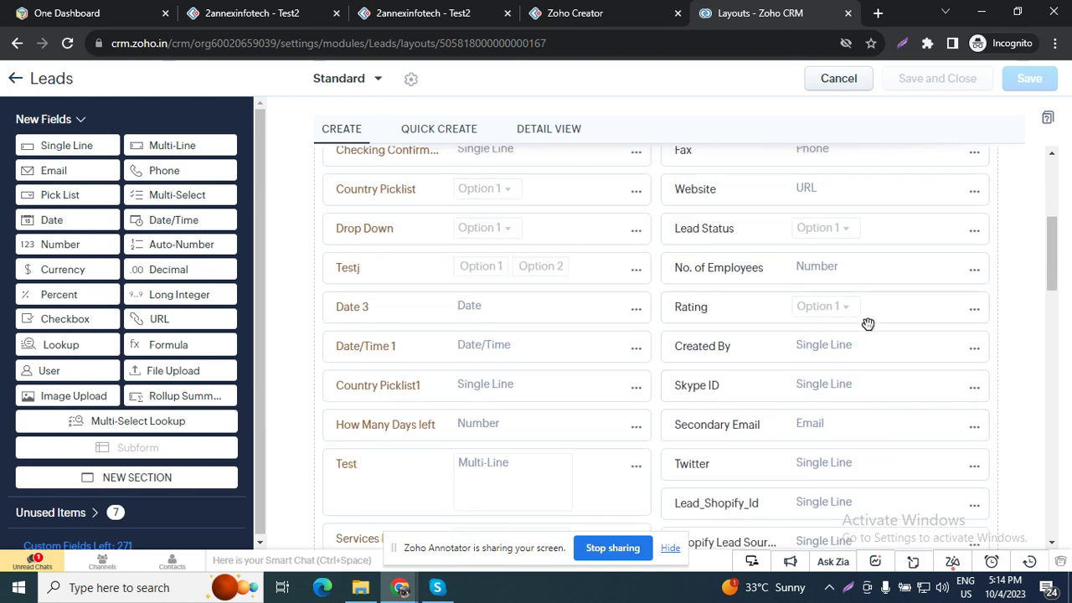
{"action": "left_click", "coordinate": [974, 232]}
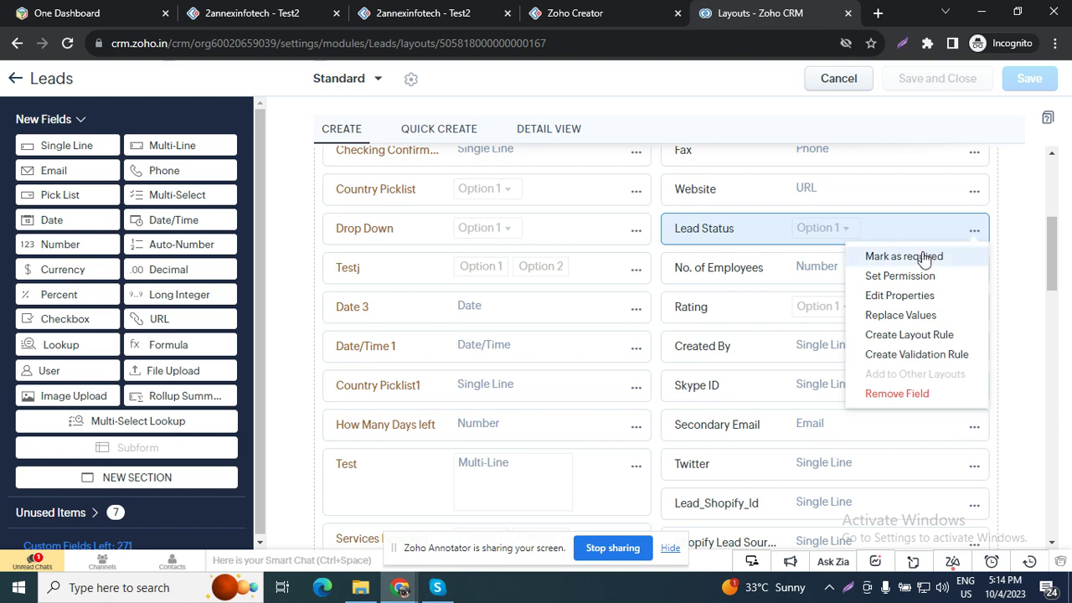
{"action": "left_click", "coordinate": [899, 295]}
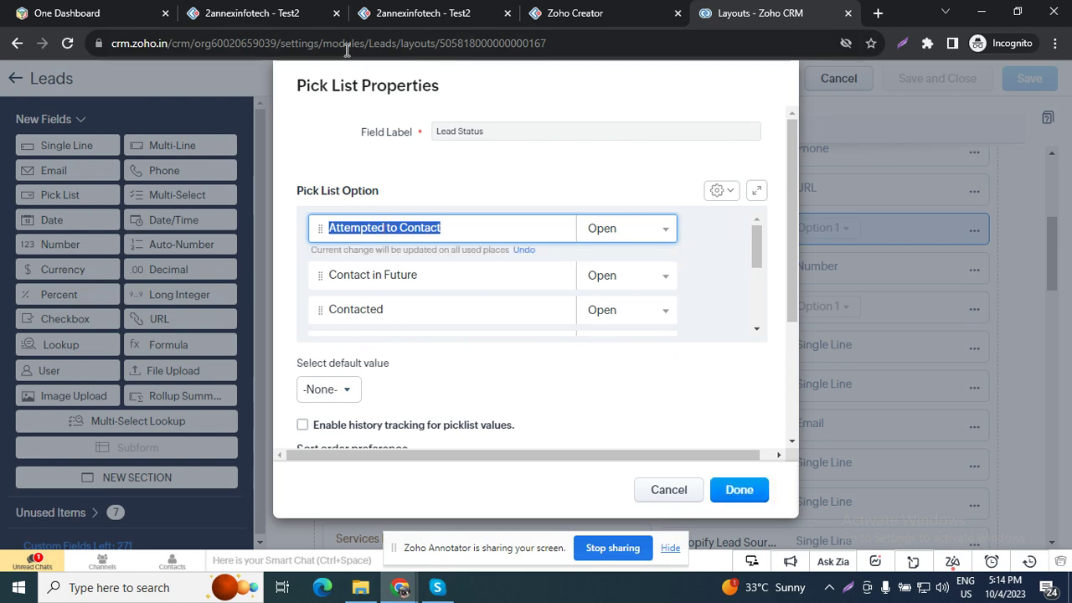
{"action": "left_click", "coordinate": [457, 6]}
Step: Paste Attempted to Contact and Contact in Future from CRM into Creator's Status Choice 1 and Choice 2
{"action": "left_click", "coordinate": [251, 12]}
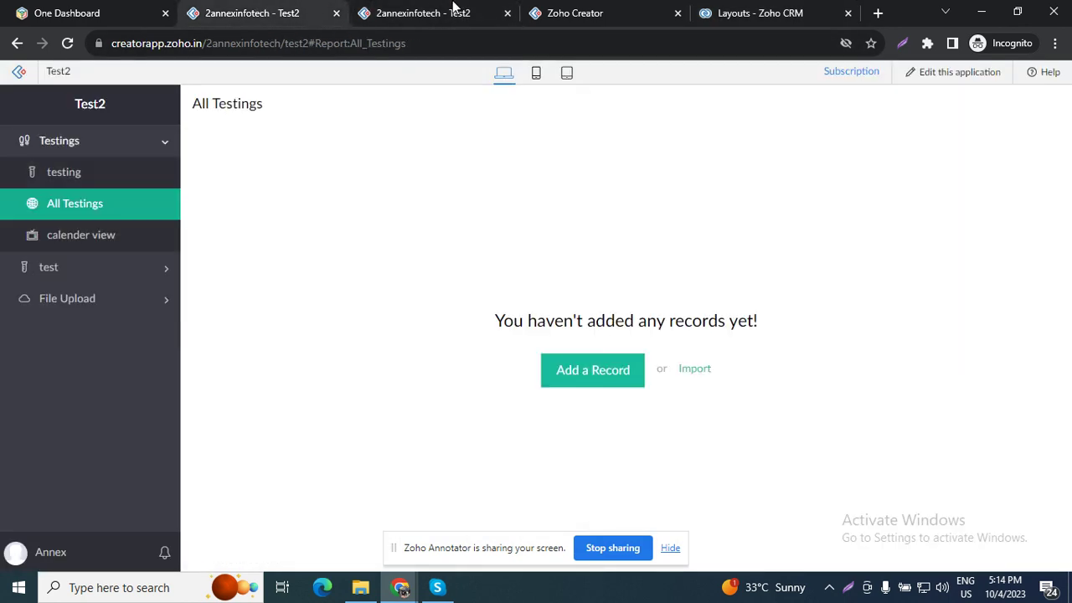
{"action": "left_click", "coordinate": [580, 6]}
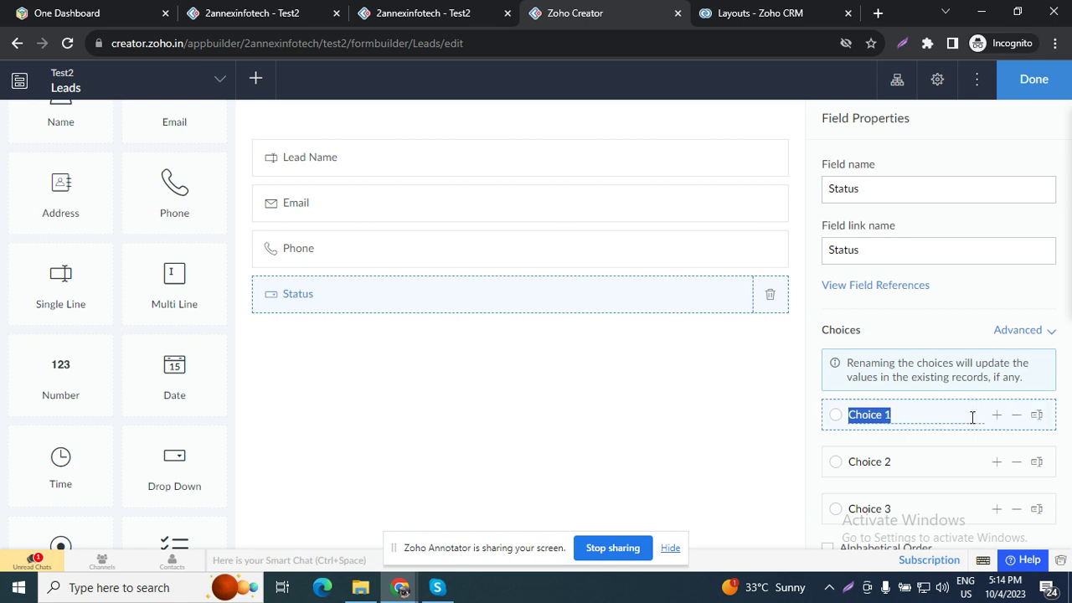
{"action": "type", "text": "Attempted to Contact"}
{"action": "left_click", "coordinate": [708, 12]}
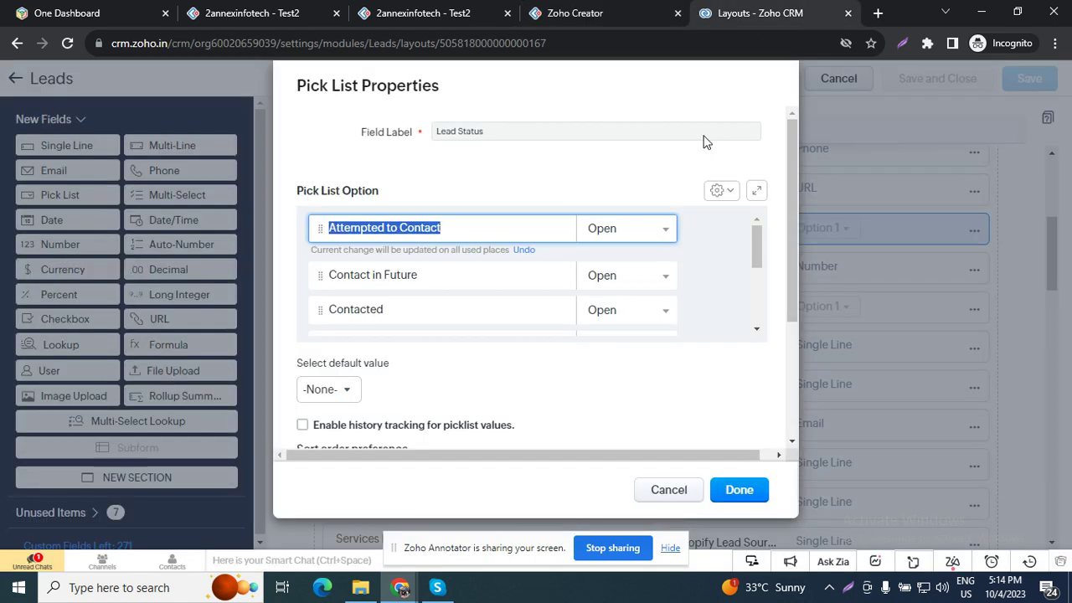
{"action": "double_click", "coordinate": [366, 277]}
{"action": "left_click_drag", "start_coordinate": [366, 277], "coordinate": [423, 277]}
{"action": "key", "text": "ctrl+c"}
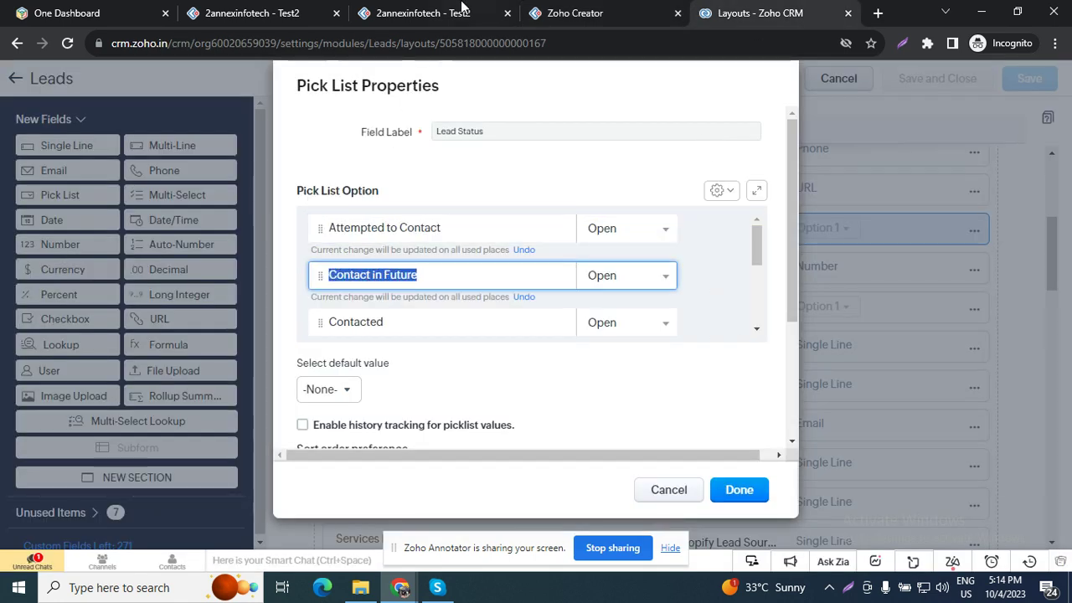
{"action": "left_click", "coordinate": [574, 12]}
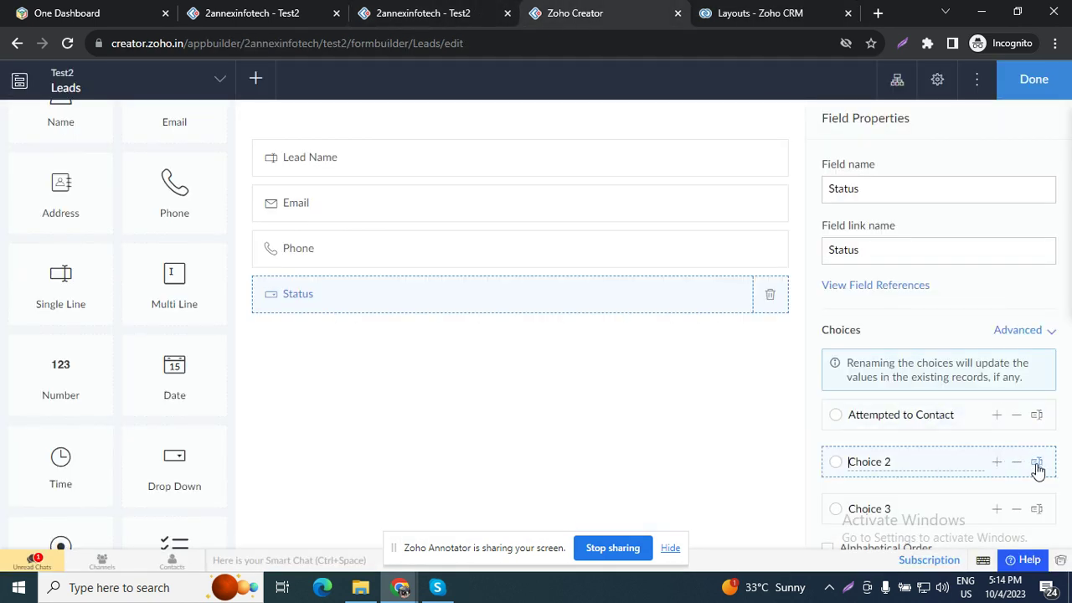
{"action": "key", "text": "ctrl+a"}
{"action": "key", "text": "ctrl+v"}
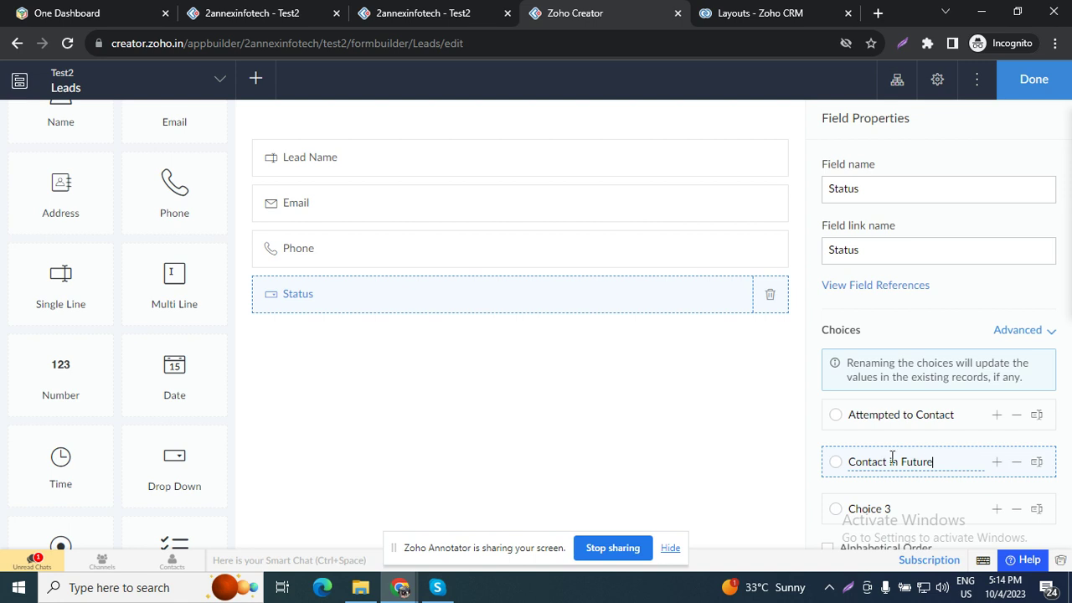
Step: Copy Contacted from CRM's Lead Status options into the third Status choice
{"action": "left_click", "coordinate": [833, 6]}
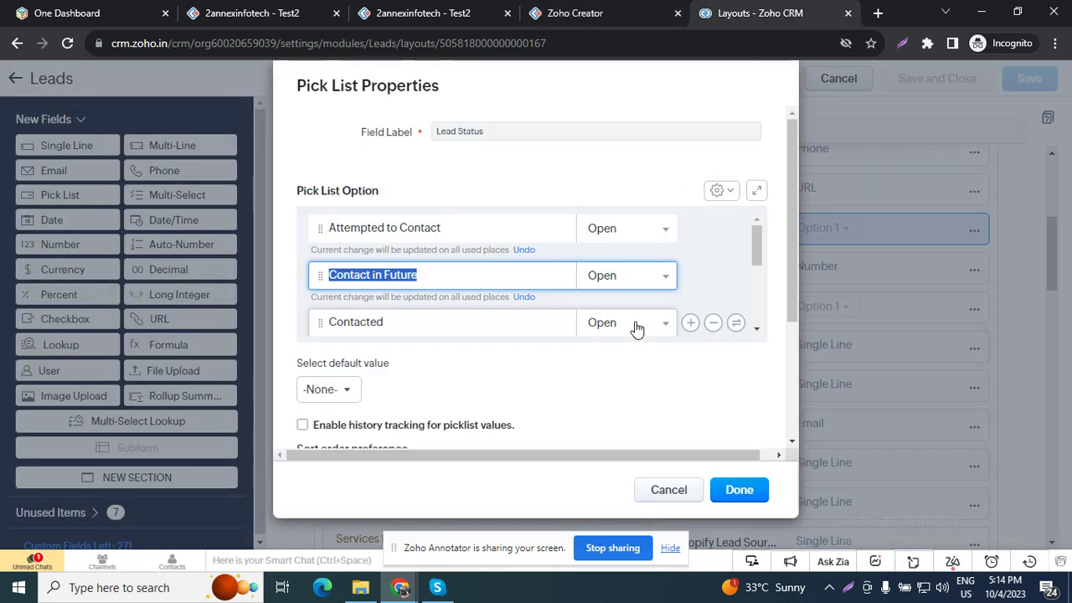
{"action": "left_click", "coordinate": [443, 320]}
{"action": "key", "text": "ctrl+c"}
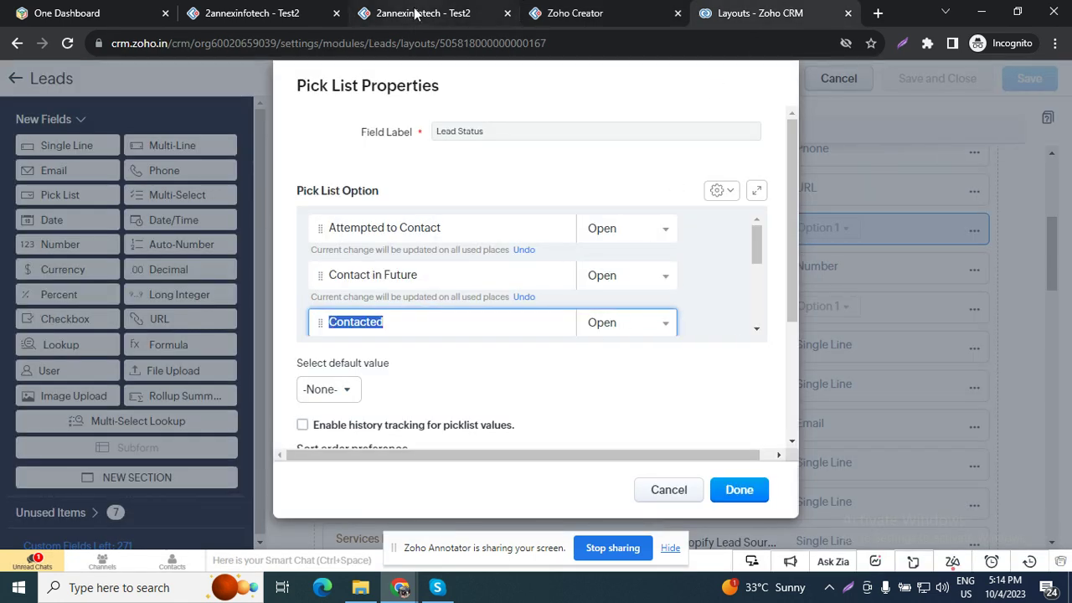
{"action": "mouse_move", "coordinate": [442, 7]}
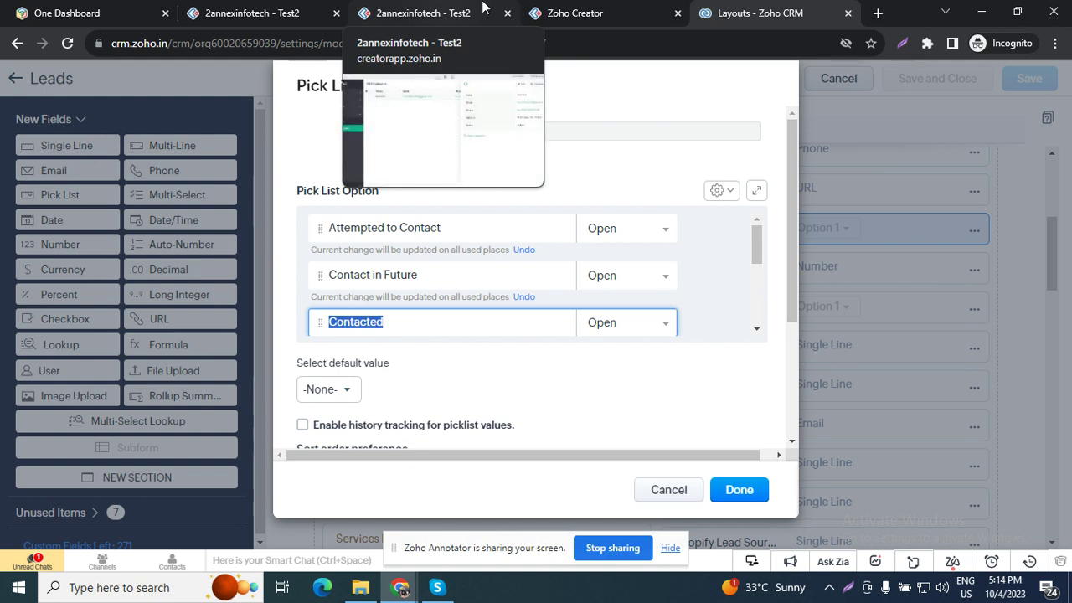
{"action": "left_click", "coordinate": [593, 10]}
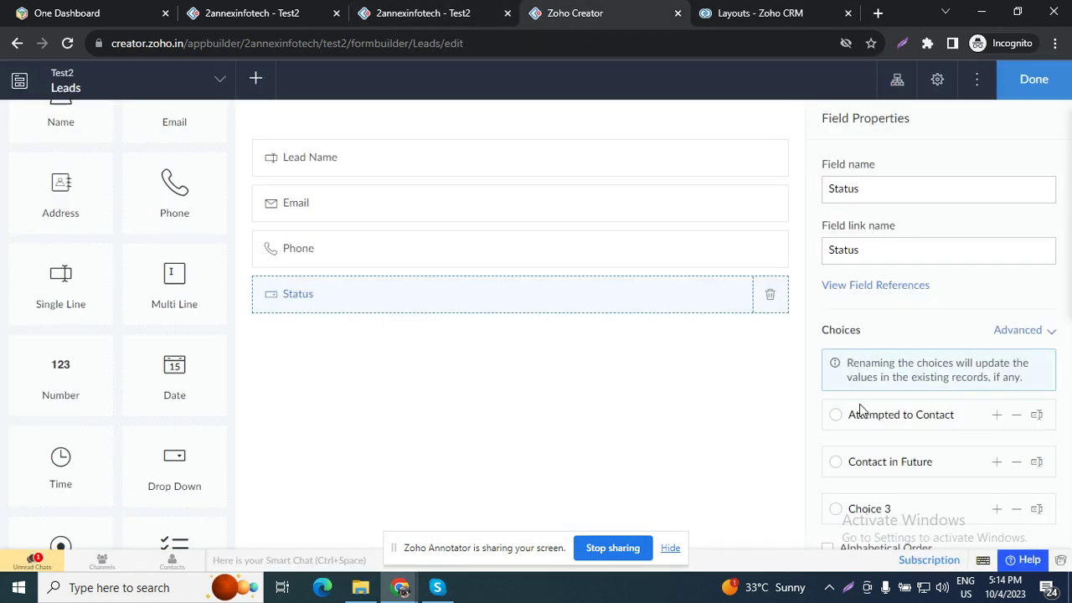
{"action": "key", "text": "ctrl+v"}
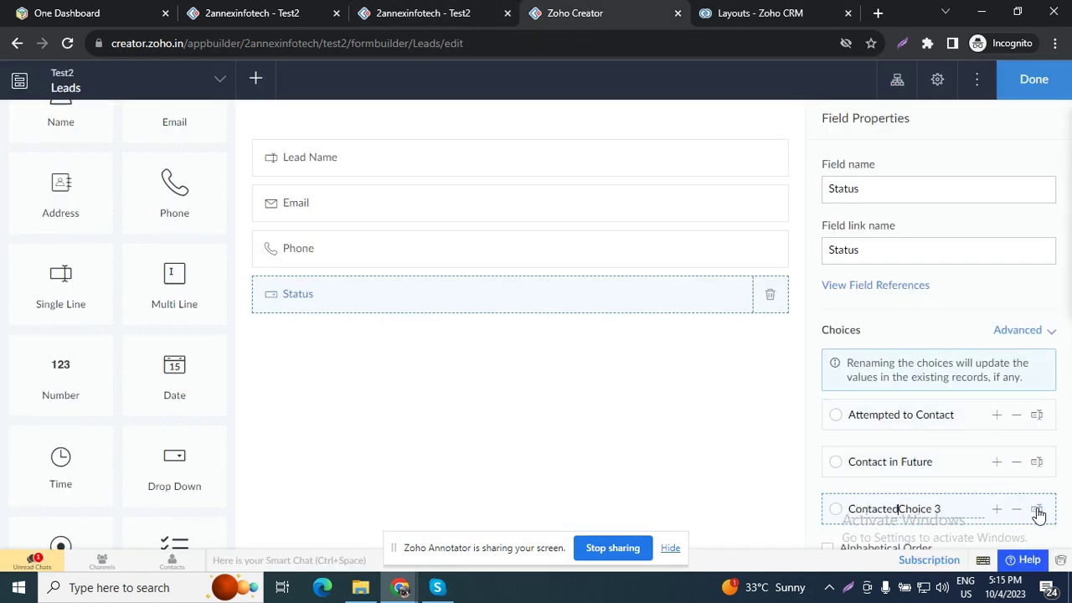
{"action": "key", "text": "ctrl+a"}
{"action": "key", "text": "ctrl+v"}
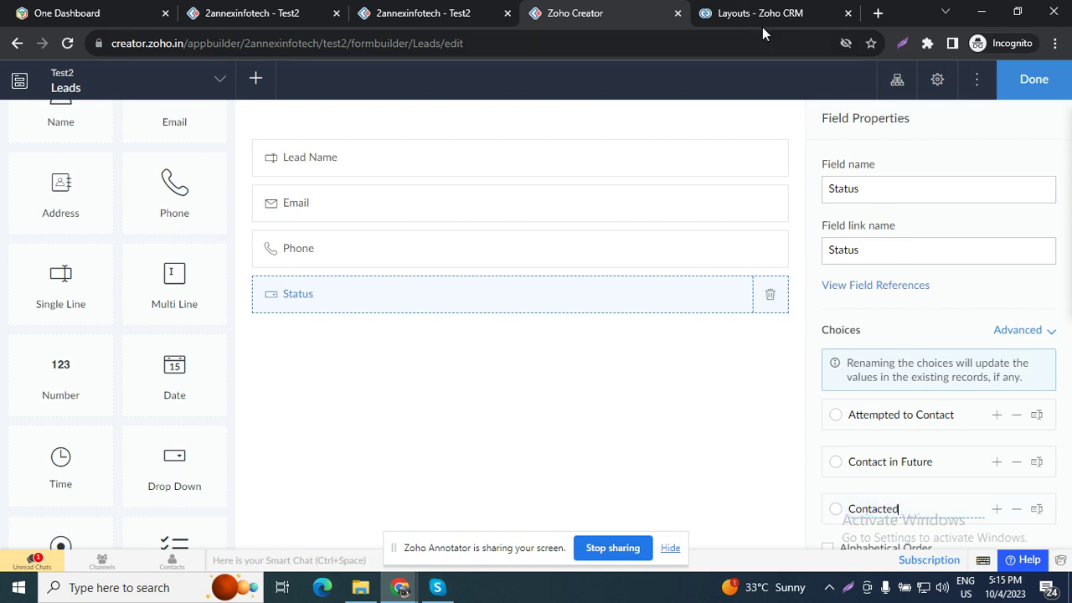
Step: Add a fourth Status choice named Junk Lead
{"action": "left_click", "coordinate": [749, 12]}
{"action": "scroll", "coordinate": [528, 285], "scroll_direction": "down", "scroll_amount": 3}
{"action": "scroll", "coordinate": [493, 273], "scroll_direction": "up", "scroll_amount": 2}
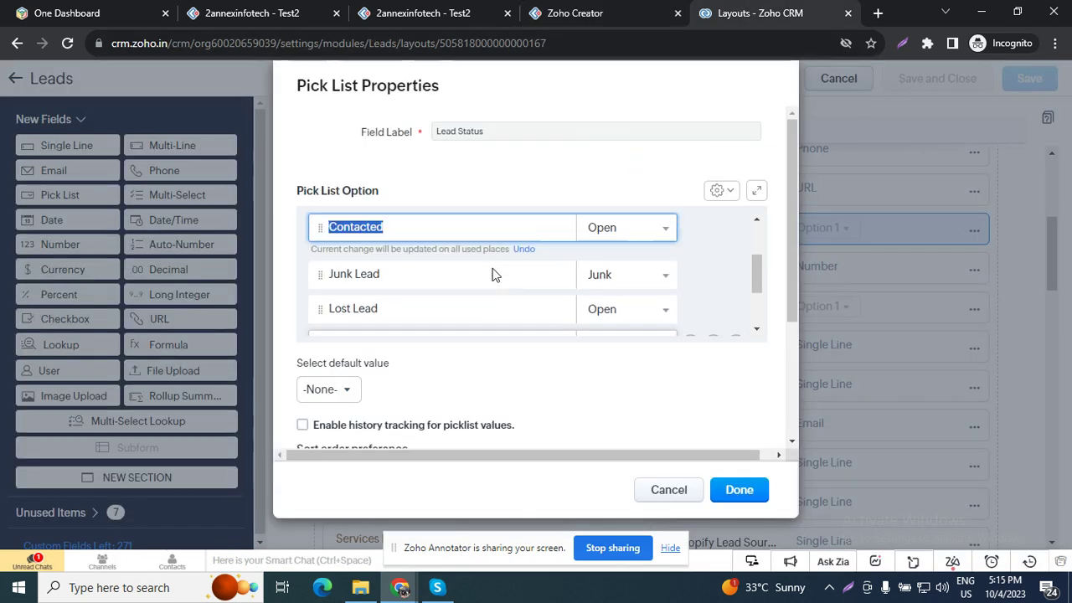
{"action": "left_click", "coordinate": [425, 290]}
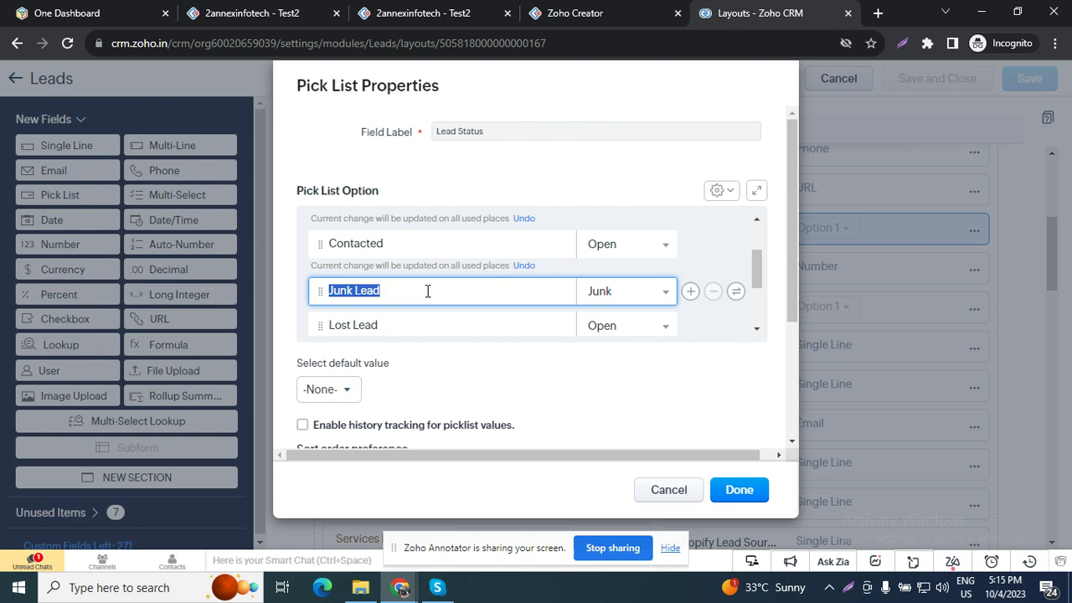
{"action": "left_click", "coordinate": [423, 13]}
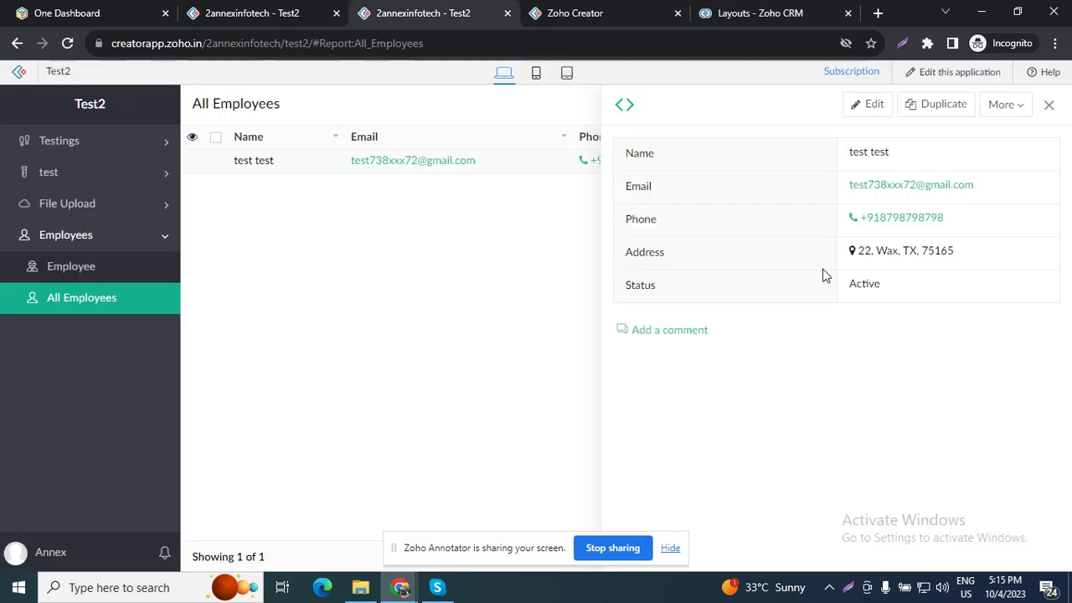
{"action": "left_click", "coordinate": [575, 13]}
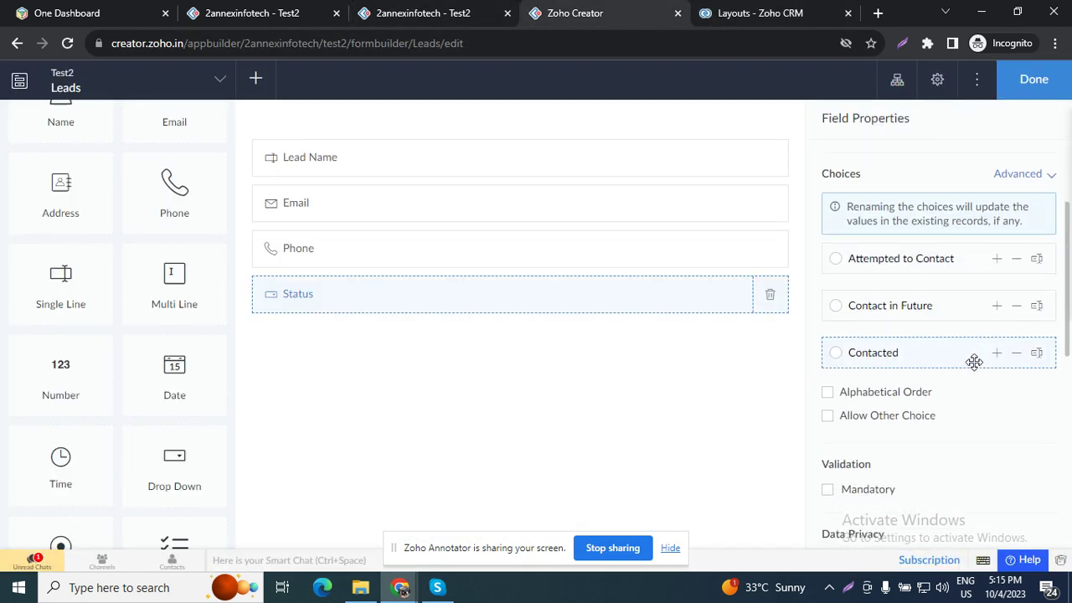
{"action": "left_click", "coordinate": [994, 358]}
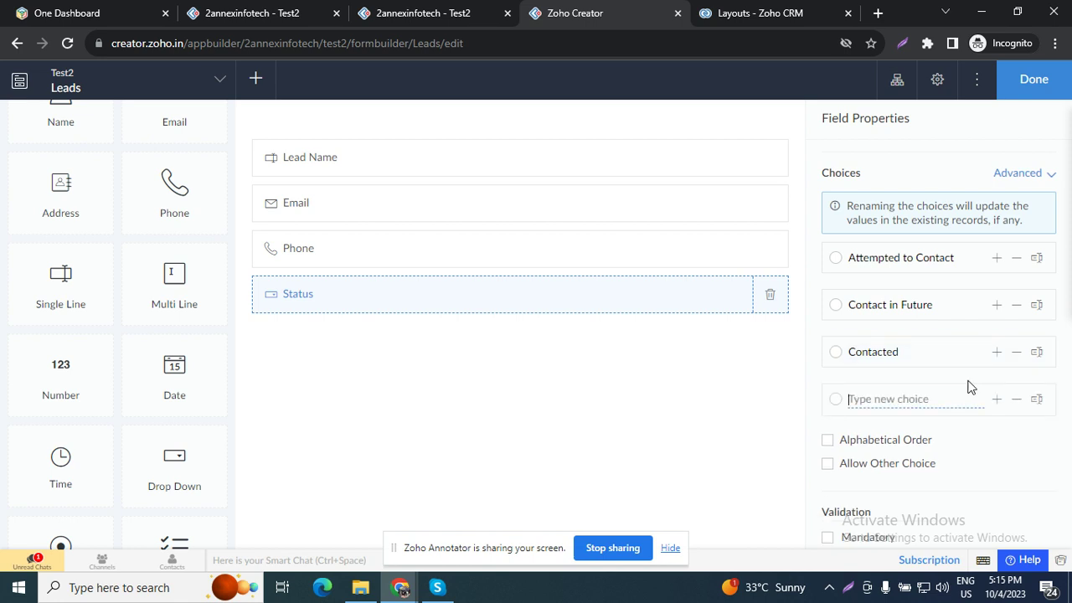
{"action": "left_click", "coordinate": [947, 397]}
{"action": "type", "text": "Junk Lead"}
{"action": "left_click", "coordinate": [635, 310]}
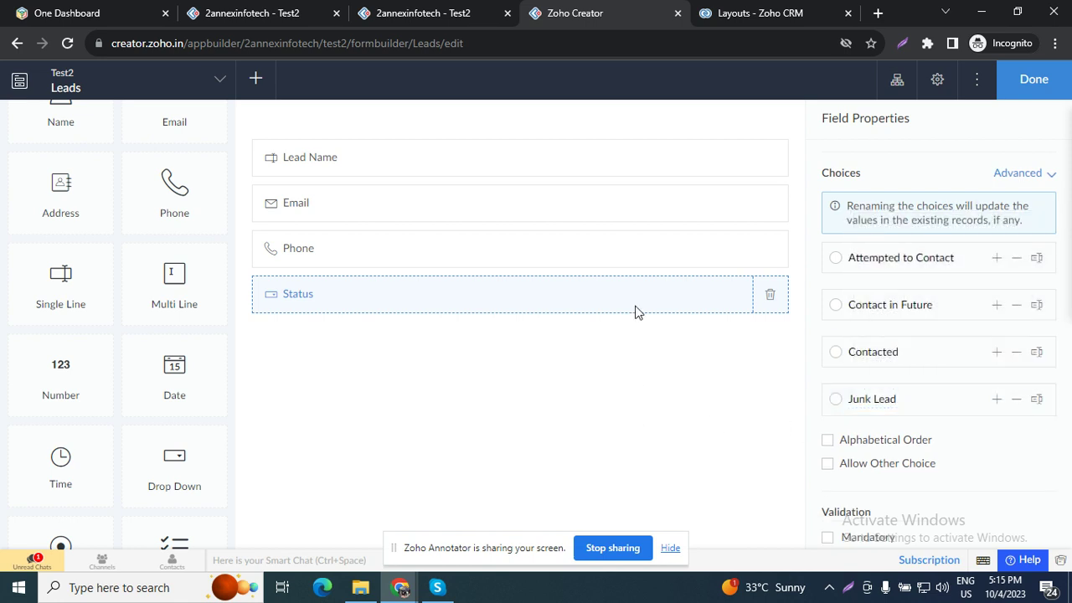
Step: Close CRM's Lead Status pick list properties dialog
{"action": "left_click", "coordinate": [745, 7]}
{"action": "scroll", "coordinate": [510, 285], "scroll_direction": "down", "scroll_amount": 3}
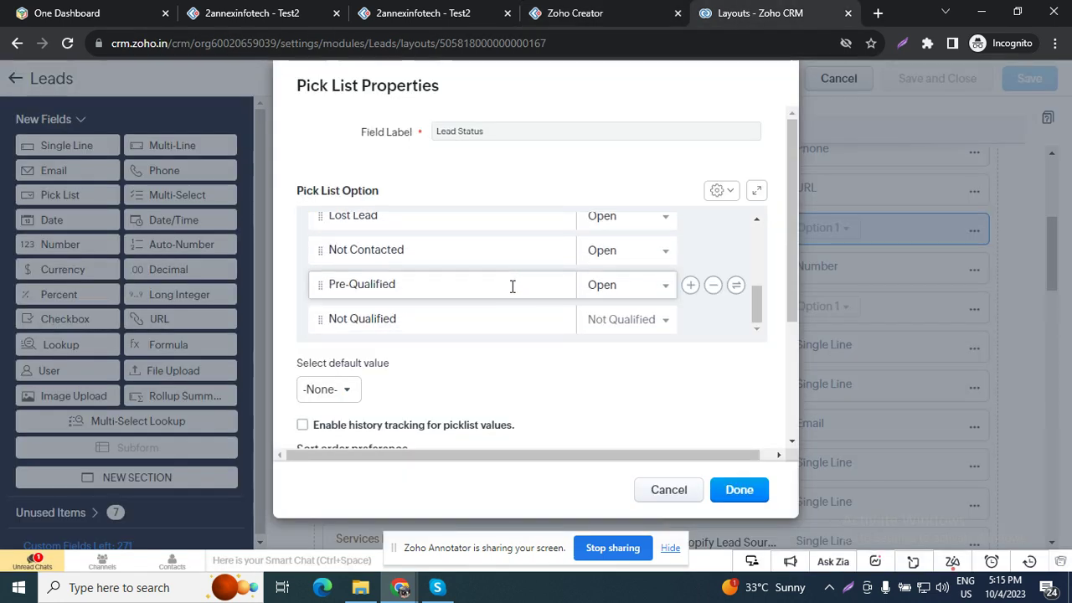
{"action": "scroll", "coordinate": [511, 285], "scroll_direction": "down", "scroll_amount": 2}
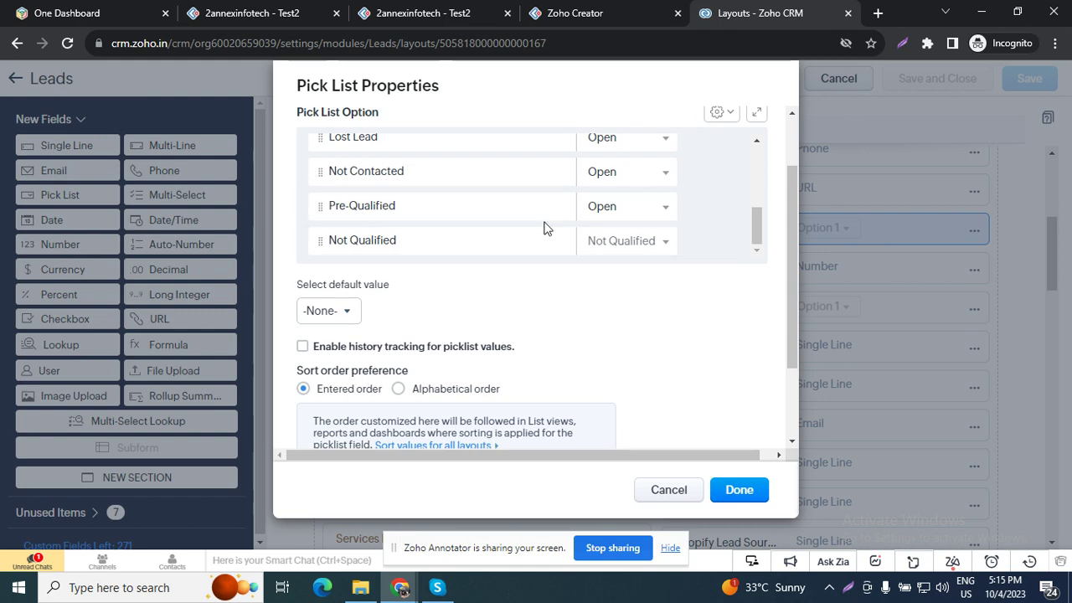
{"action": "scroll", "coordinate": [544, 228], "scroll_direction": "up", "scroll_amount": 2}
{"action": "scroll", "coordinate": [543, 228], "scroll_direction": "down", "scroll_amount": 2}
{"action": "scroll", "coordinate": [553, 352], "scroll_direction": "down", "scroll_amount": 2}
{"action": "left_click", "coordinate": [646, 490]}
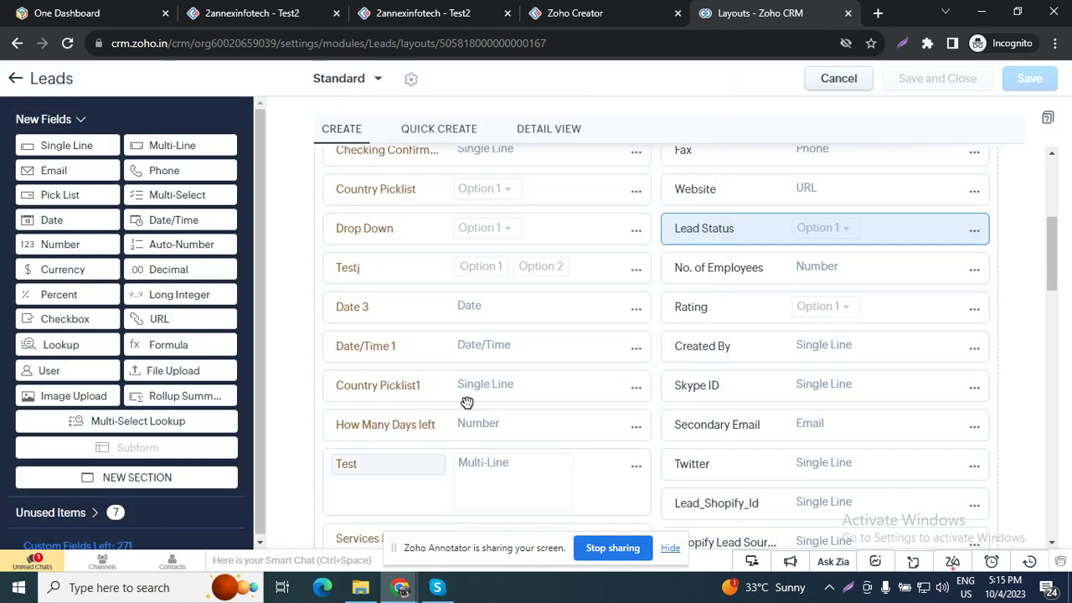
Step: Click Done on the Leads form and switch to the live '2annexinfotech - Test2' app tab
{"action": "left_click", "coordinate": [566, 8]}
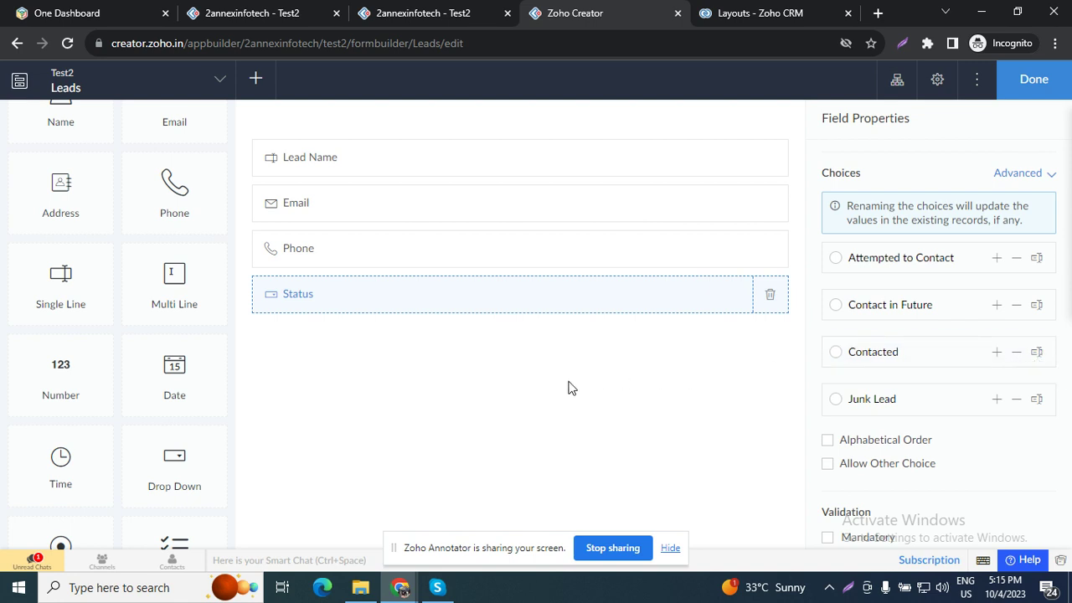
{"action": "left_click", "coordinate": [1032, 80]}
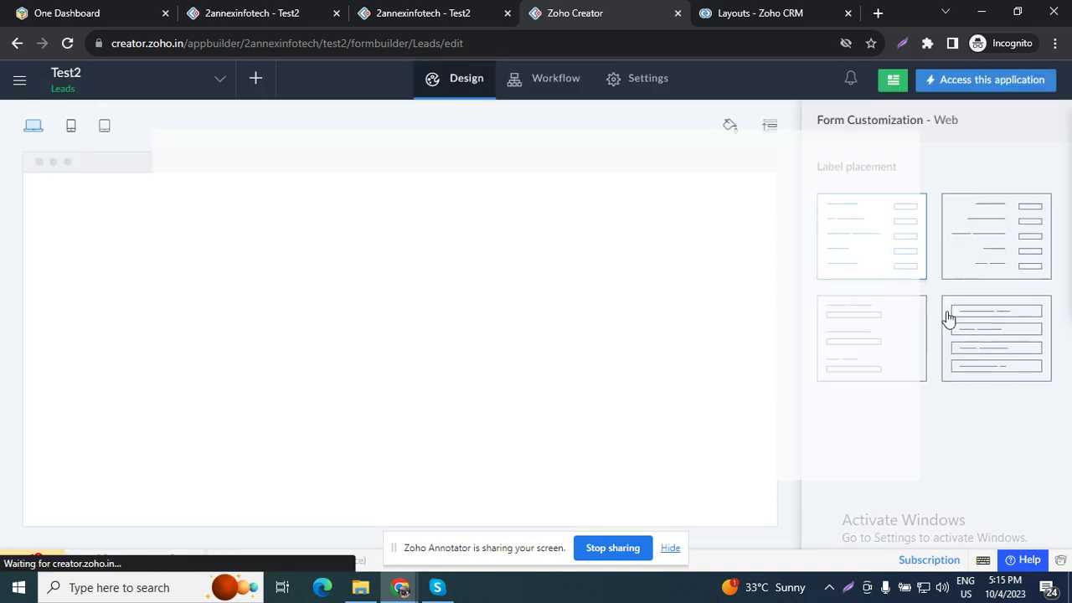
{"action": "left_click", "coordinate": [370, 10]}
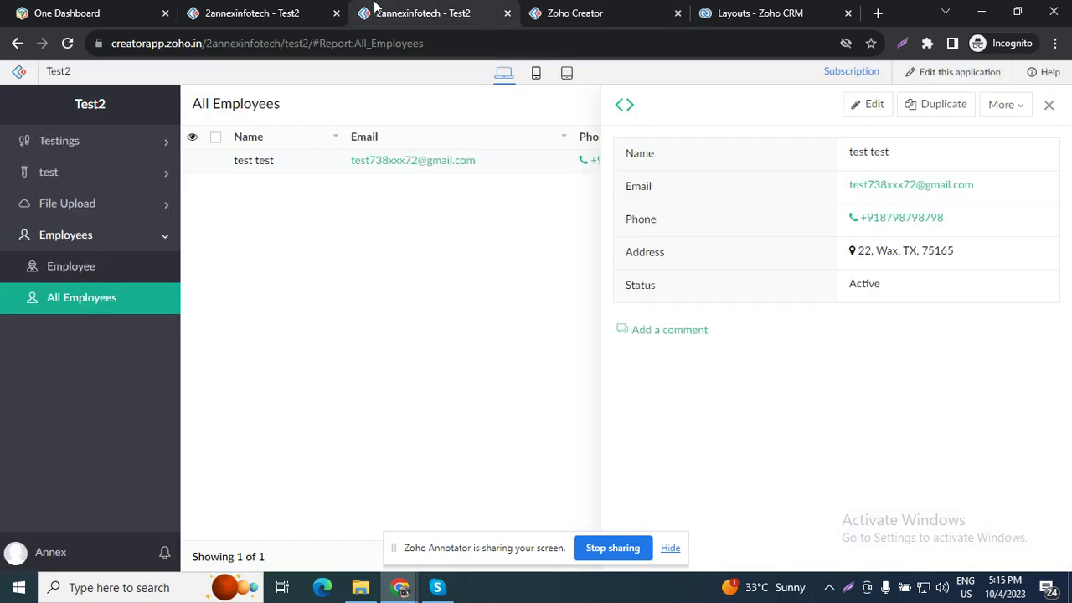
Step: Reload the Test2 app, expand the new Leads section and open the blank Leads form
{"action": "left_click", "coordinate": [64, 45]}
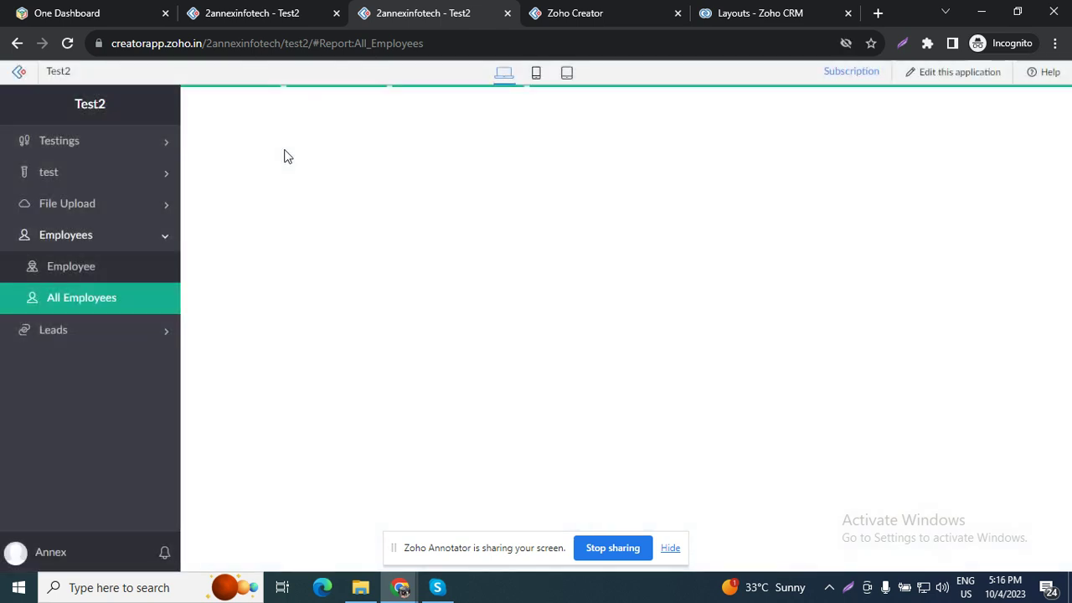
{"action": "left_click", "coordinate": [78, 338]}
{"action": "left_click", "coordinate": [100, 306]}
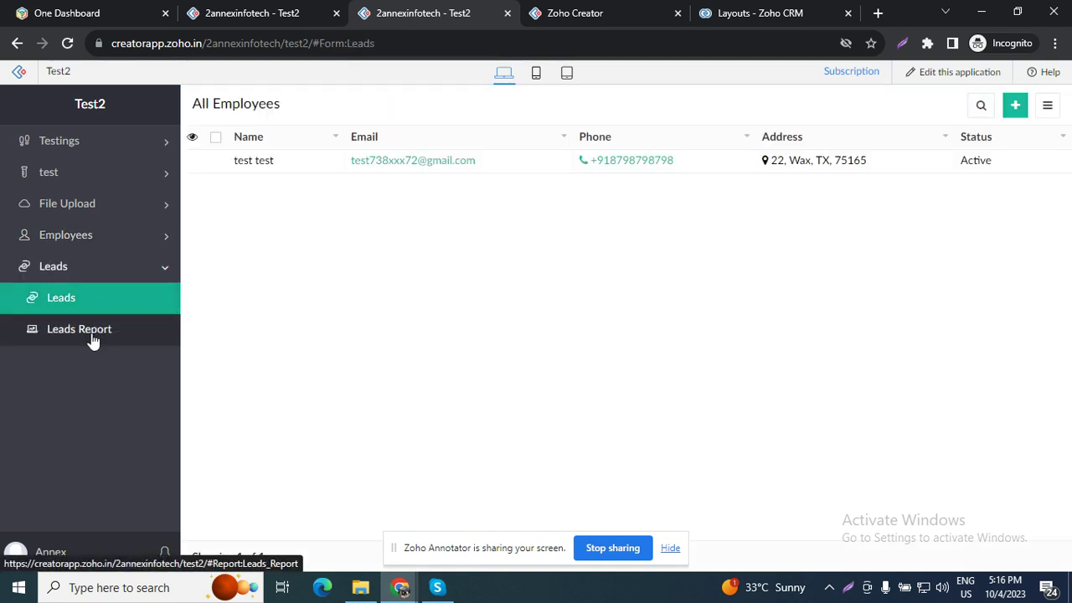
{"action": "left_click", "coordinate": [96, 339]}
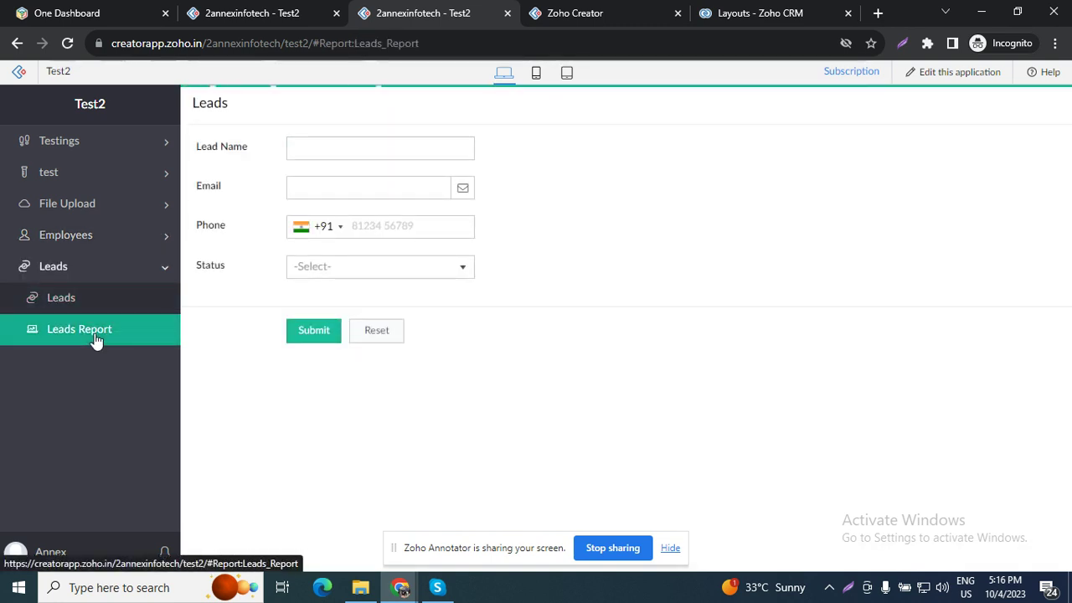
{"action": "left_click", "coordinate": [101, 299]}
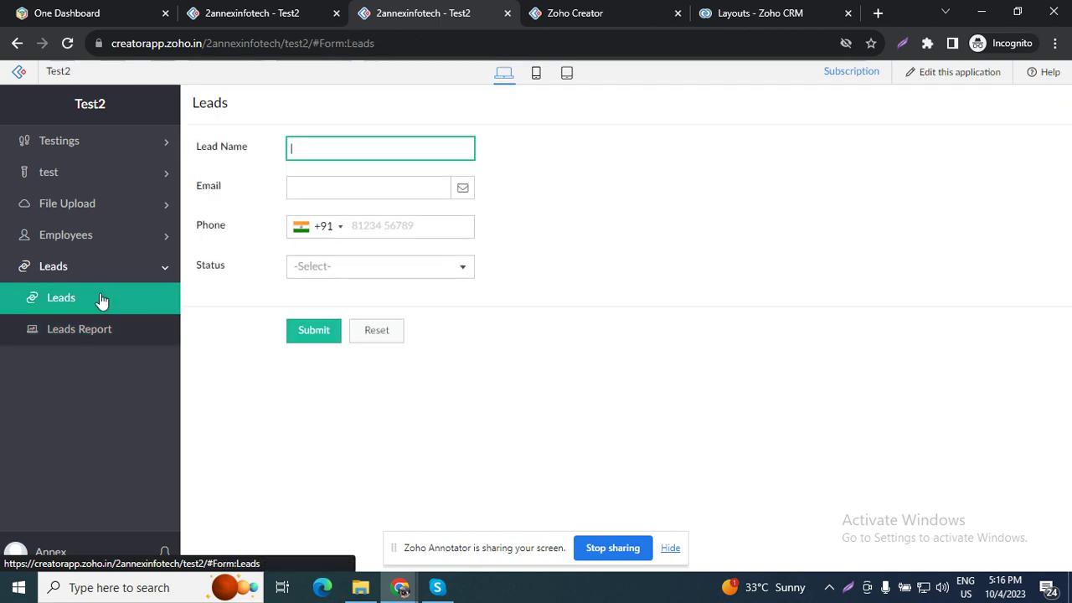
Step: Enter Lead Name test, pick a suggested email, and fill in a phone number
{"action": "type", "text": "test"}
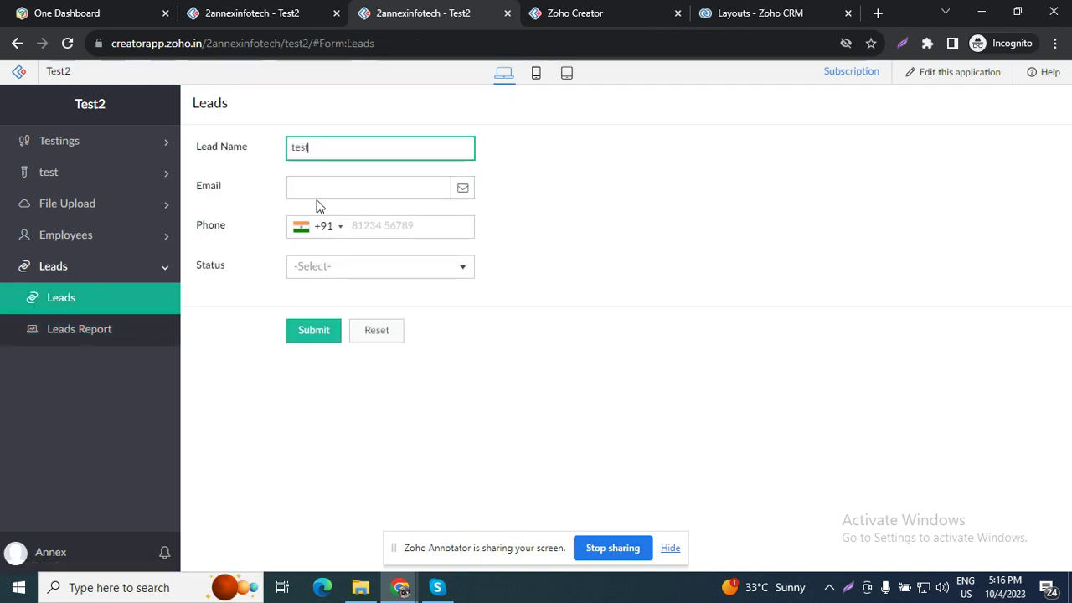
{"action": "left_click", "coordinate": [352, 187]}
{"action": "left_click", "coordinate": [402, 248]}
{"action": "left_click", "coordinate": [394, 227]}
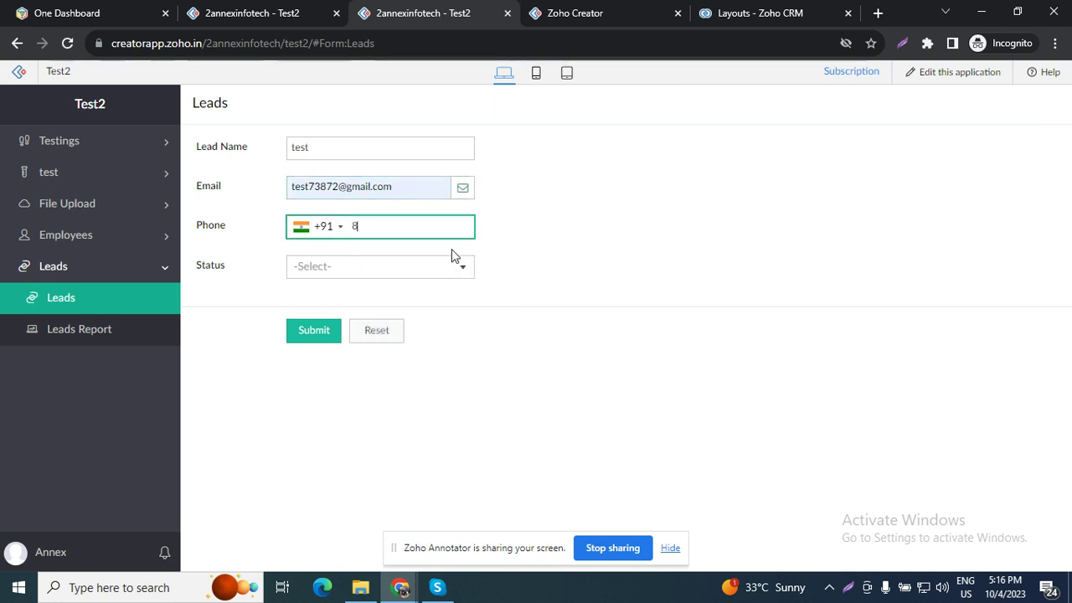
{"action": "left_click", "coordinate": [452, 255]}
{"action": "left_click", "coordinate": [467, 227]}
{"action": "type", "text": "787887"}
{"action": "left_click", "coordinate": [618, 259]}
Step: Set Status to Attempted to Contact, submit, and open the record from Leads Report
{"action": "left_click", "coordinate": [393, 273]}
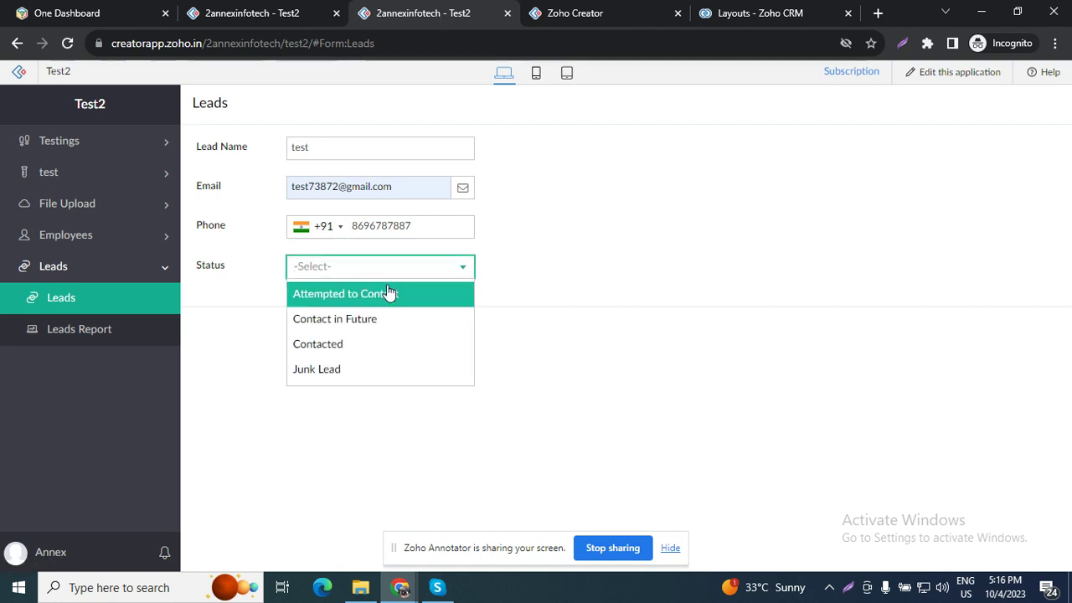
{"action": "left_click", "coordinate": [382, 303]}
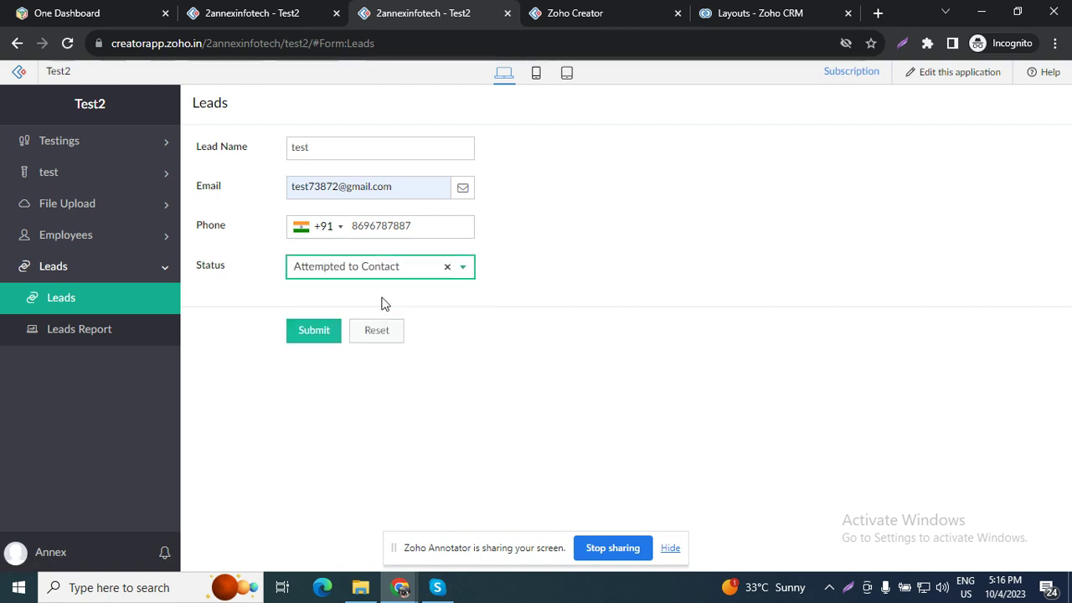
{"action": "left_click", "coordinate": [300, 338]}
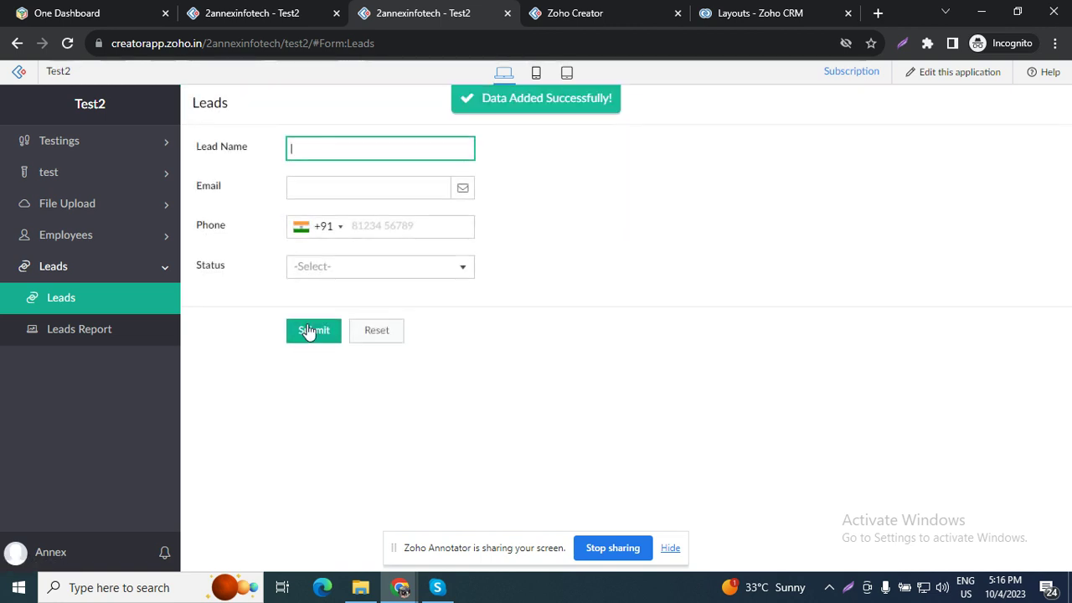
{"action": "left_click", "coordinate": [108, 331]}
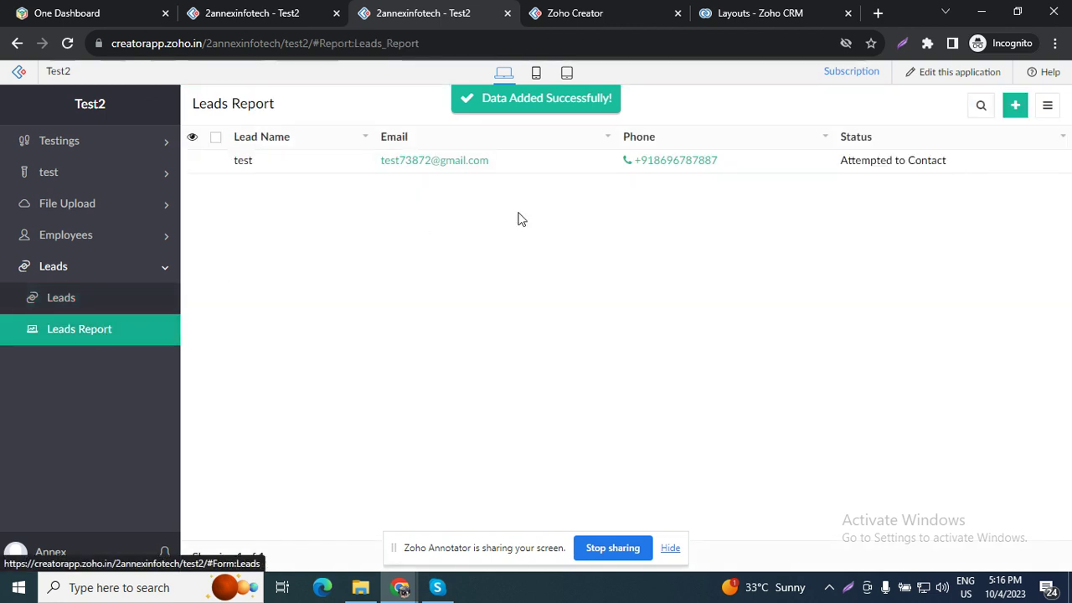
{"action": "left_click", "coordinate": [795, 170]}
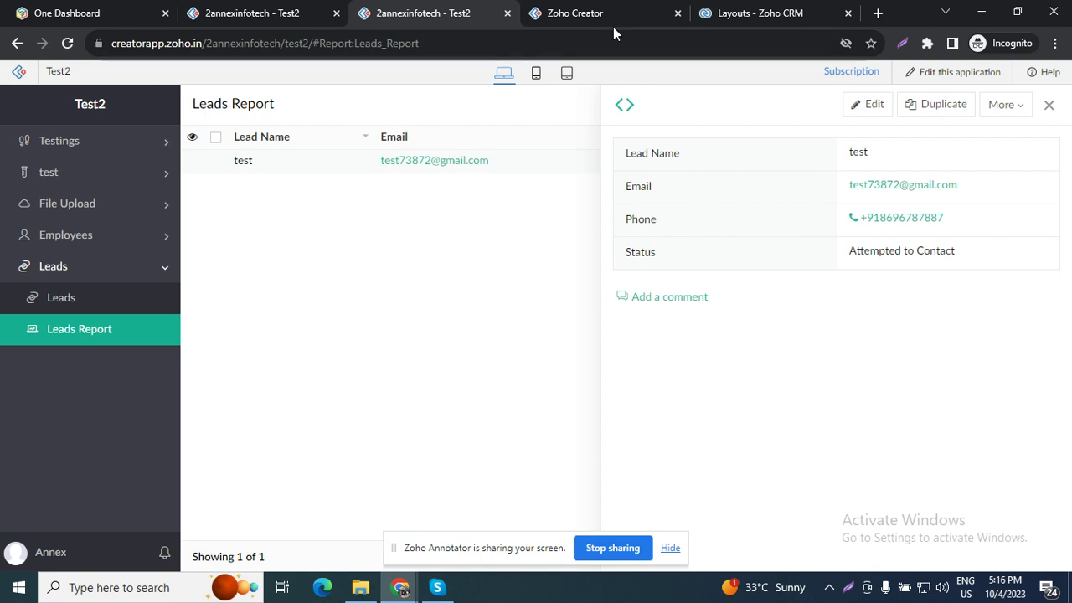
Step: Create a blueprint named New Blueprint for the Leads form via Workflow > Blueprints
{"action": "left_click", "coordinate": [604, 8]}
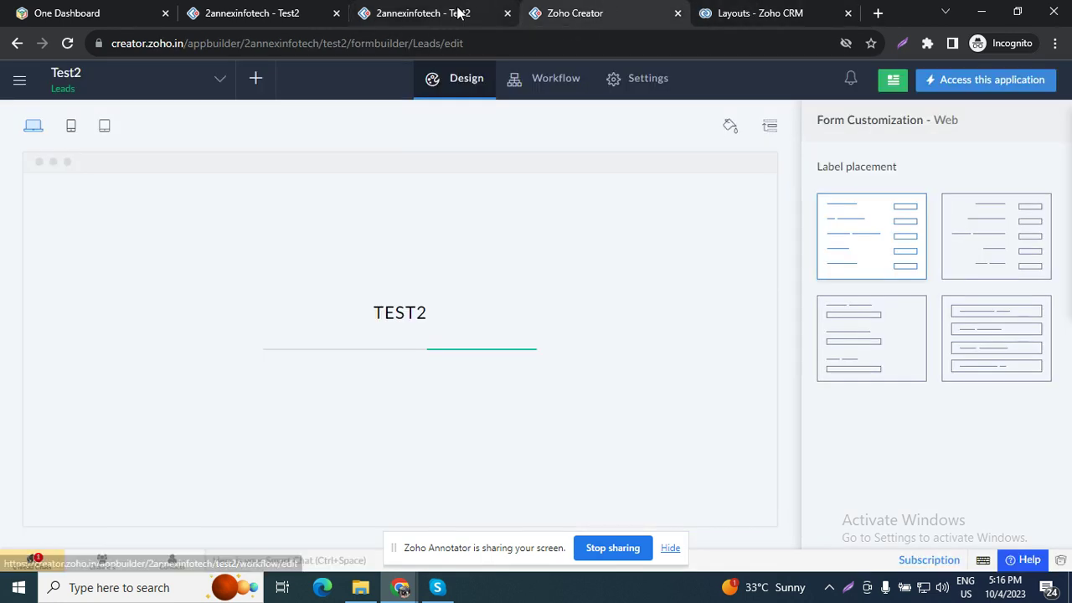
{"action": "left_click", "coordinate": [455, 12]}
{"action": "left_click", "coordinate": [559, 10]}
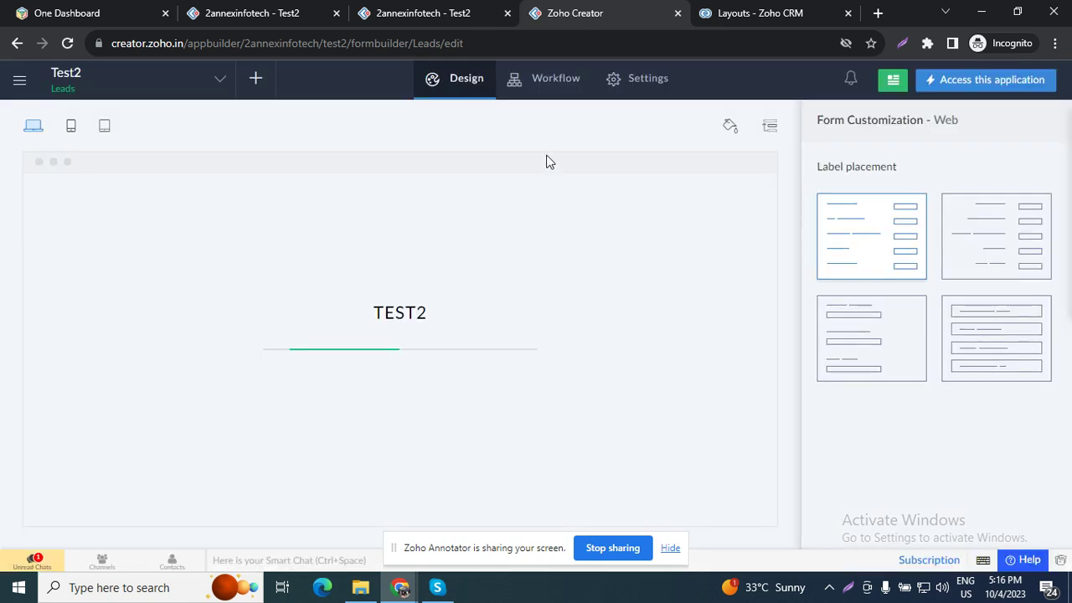
{"action": "left_click", "coordinate": [549, 81]}
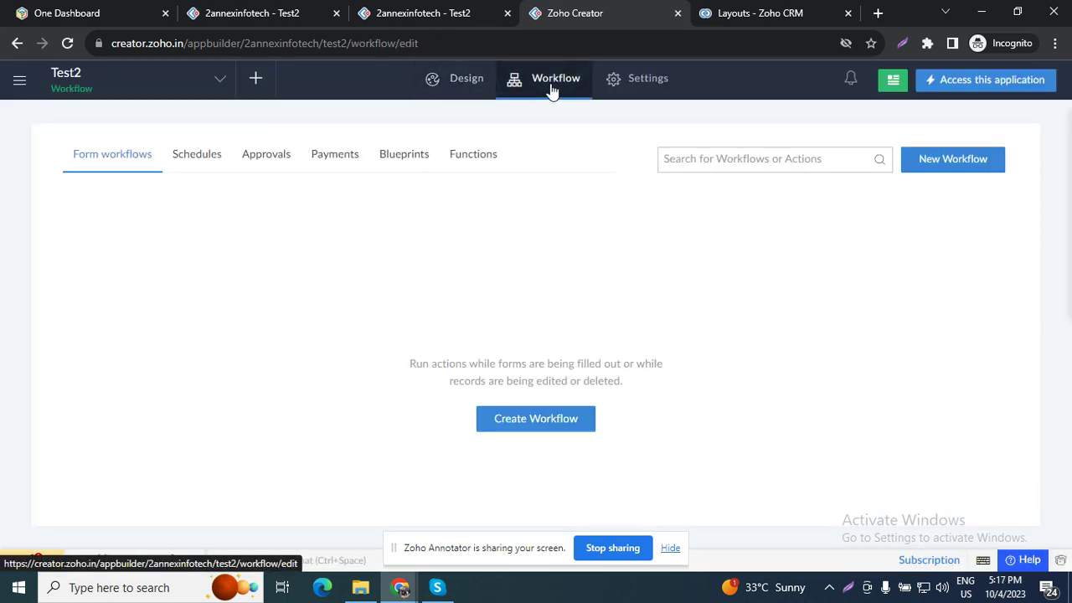
{"action": "left_click", "coordinate": [393, 159]}
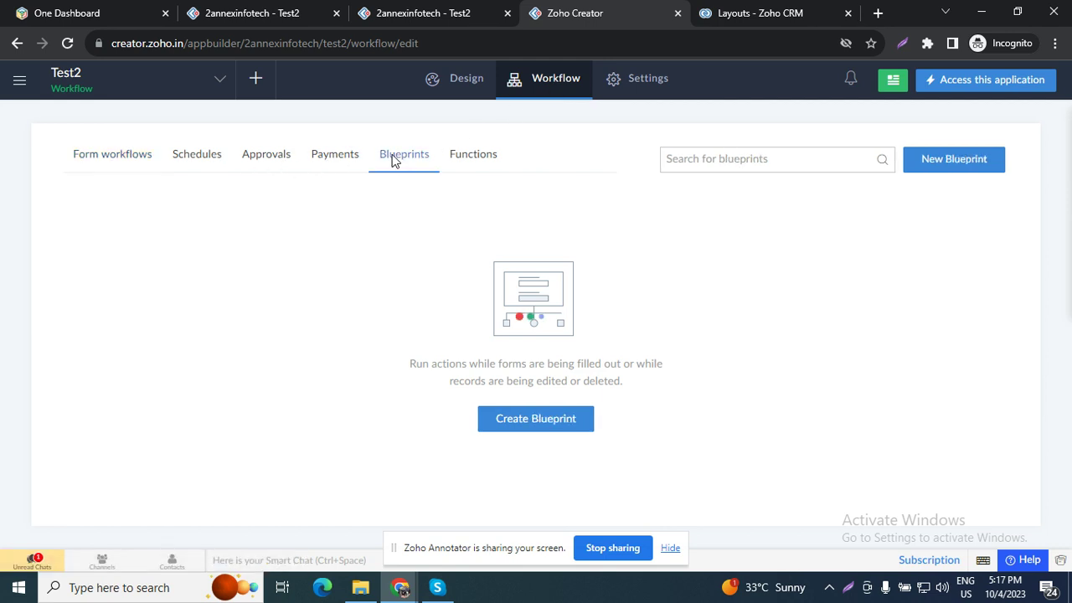
{"action": "left_click", "coordinate": [534, 408]}
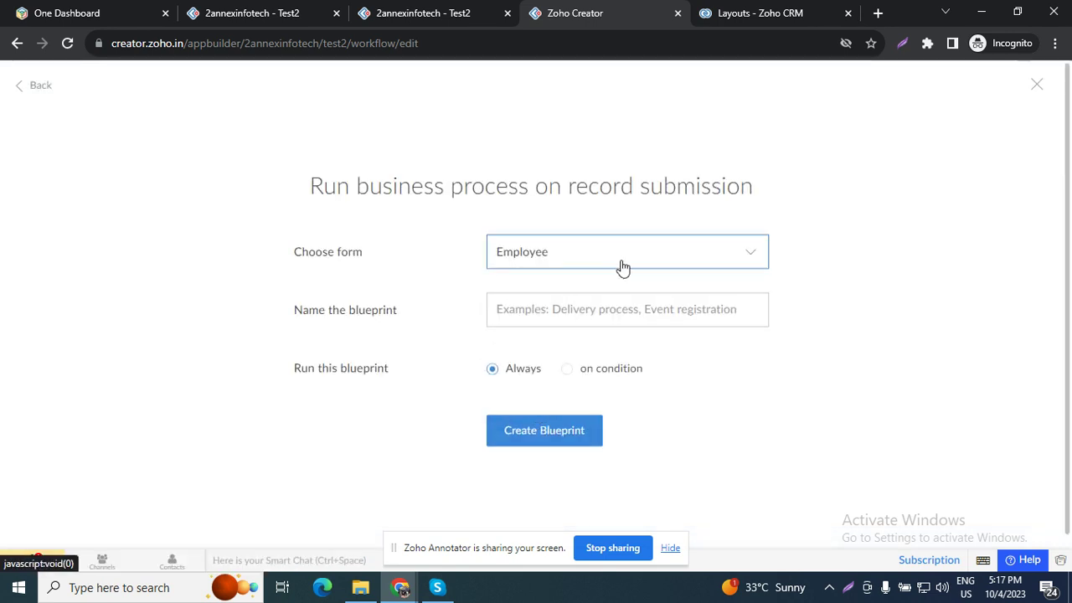
{"action": "left_click", "coordinate": [624, 259]}
{"action": "left_click", "coordinate": [603, 343]}
{"action": "left_click", "coordinate": [603, 320]}
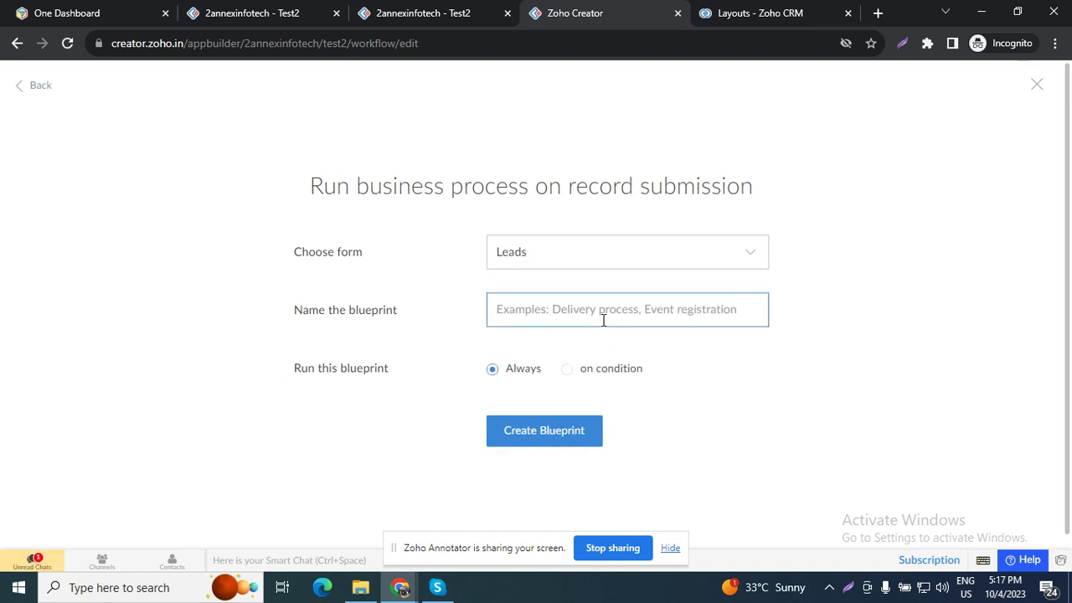
{"action": "type", "text": "New Blueprint"}
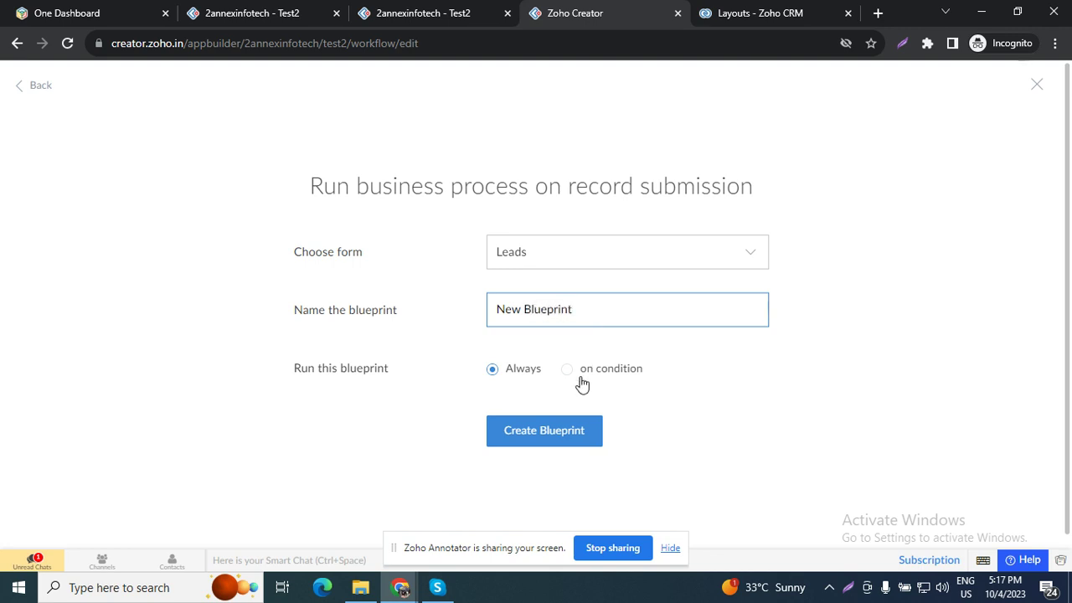
{"action": "left_click", "coordinate": [552, 432]}
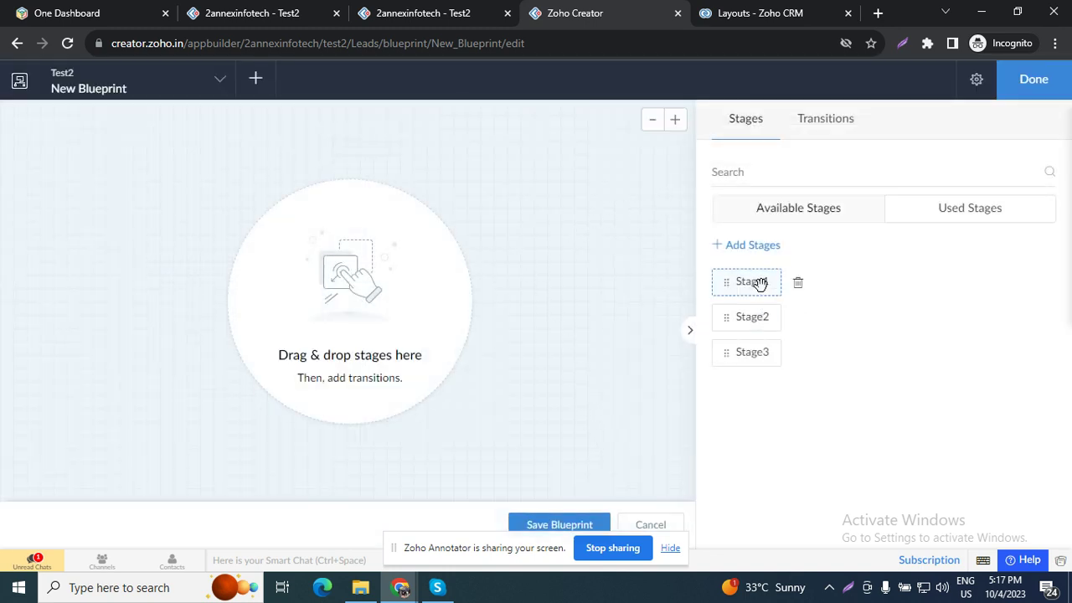
Step: Place Stage1 below Start, rename it Contacted, and reposition it on the canvas
{"action": "left_click_drag", "start_coordinate": [759, 283], "coordinate": [376, 196]}
{"action": "left_click", "coordinate": [370, 198]}
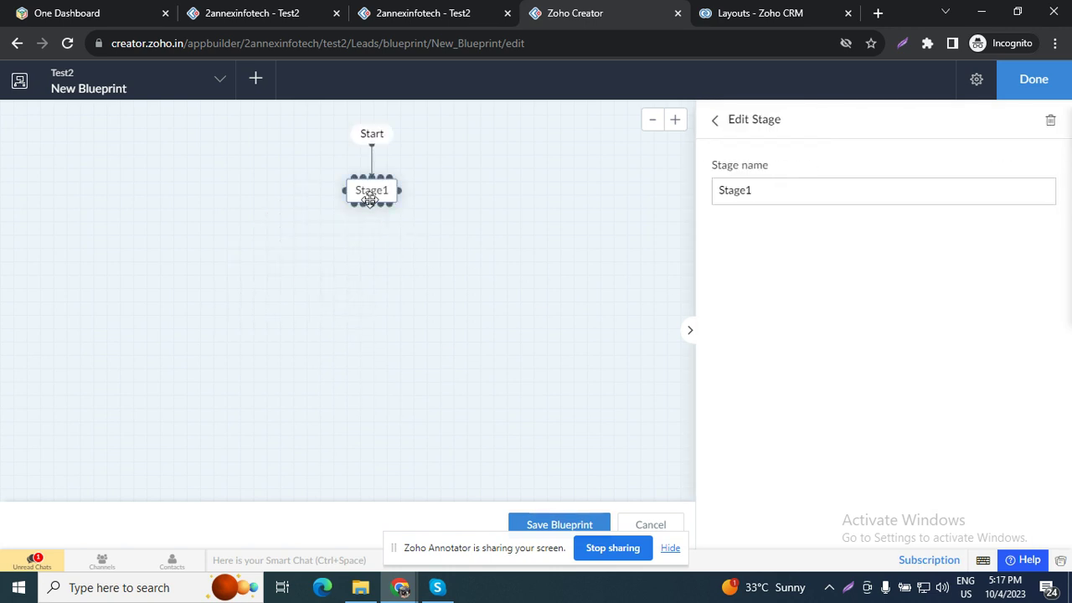
{"action": "double_click", "coordinate": [759, 200]}
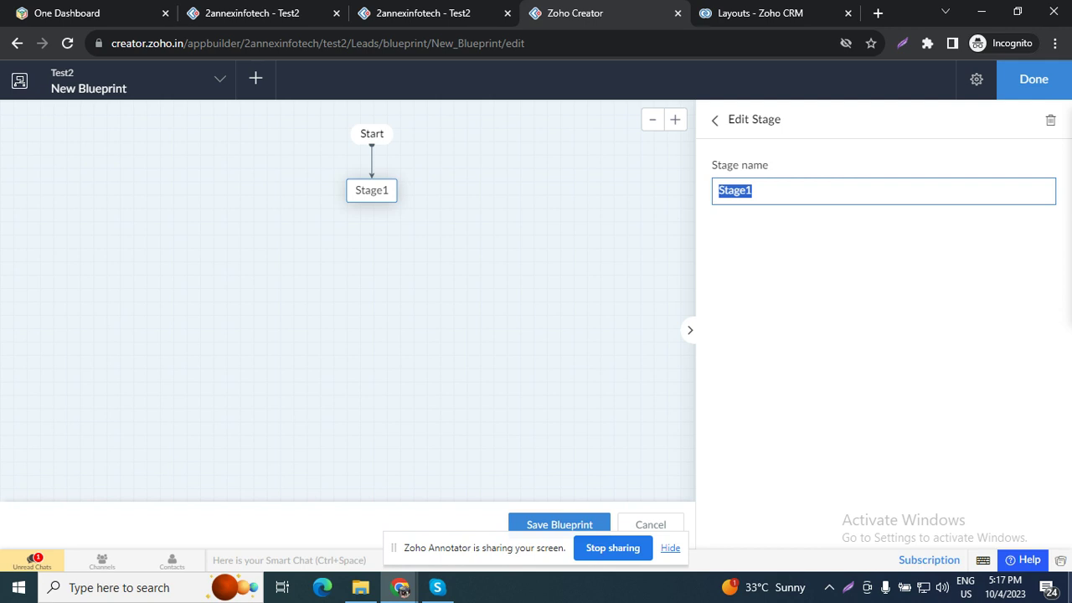
{"action": "type", "text": "Contacted"}
{"action": "left_click", "coordinate": [499, 329]}
{"action": "left_click_drag", "start_coordinate": [360, 185], "coordinate": [354, 221]}
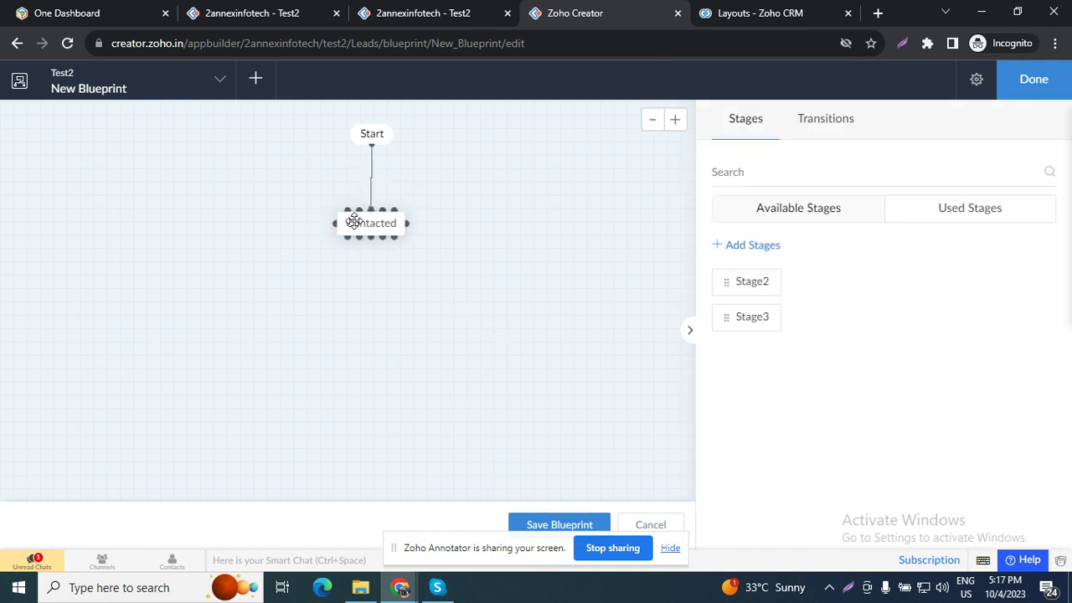
{"action": "left_click", "coordinate": [371, 223]}
{"action": "left_click_drag", "start_coordinate": [371, 222], "coordinate": [366, 194]}
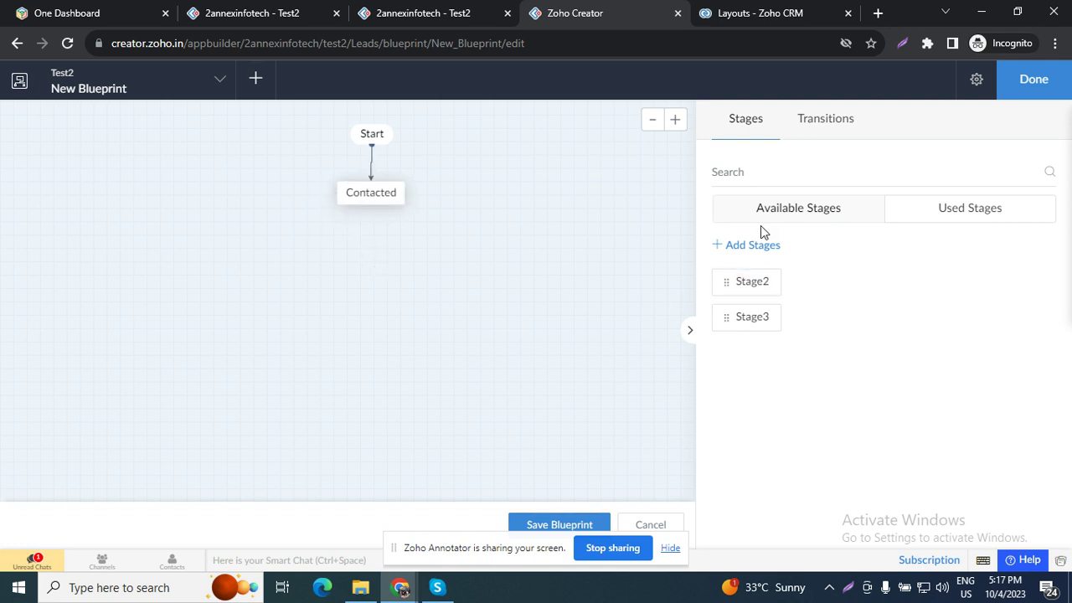
Step: Rename the first stage to Attempted to Contact, copying the status text from Leads Report
{"action": "left_click", "coordinate": [383, 193]}
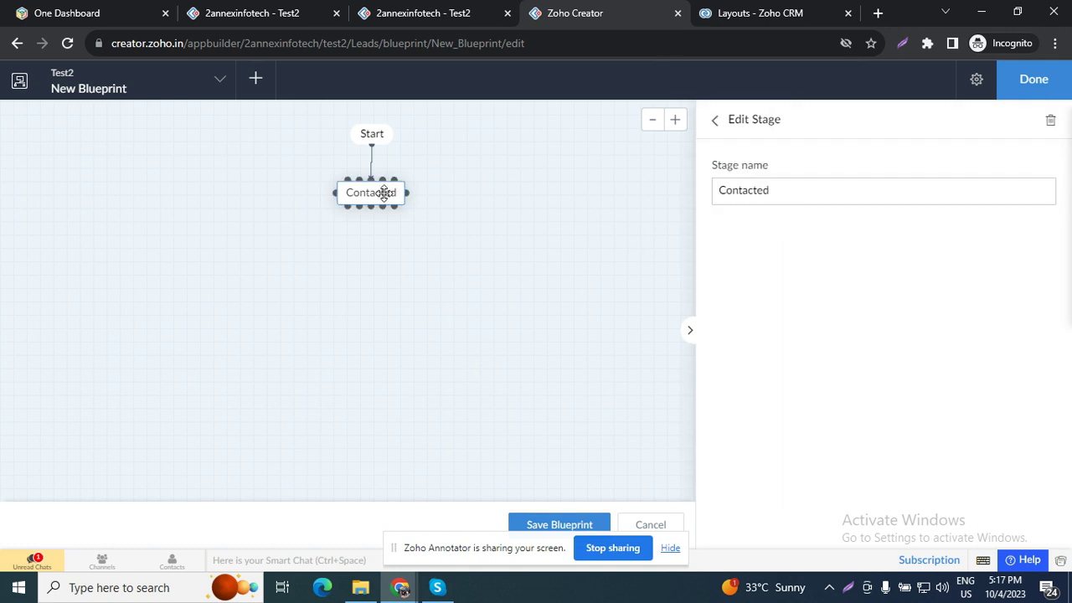
{"action": "left_click", "coordinate": [753, 193]}
{"action": "double_click", "coordinate": [753, 193]}
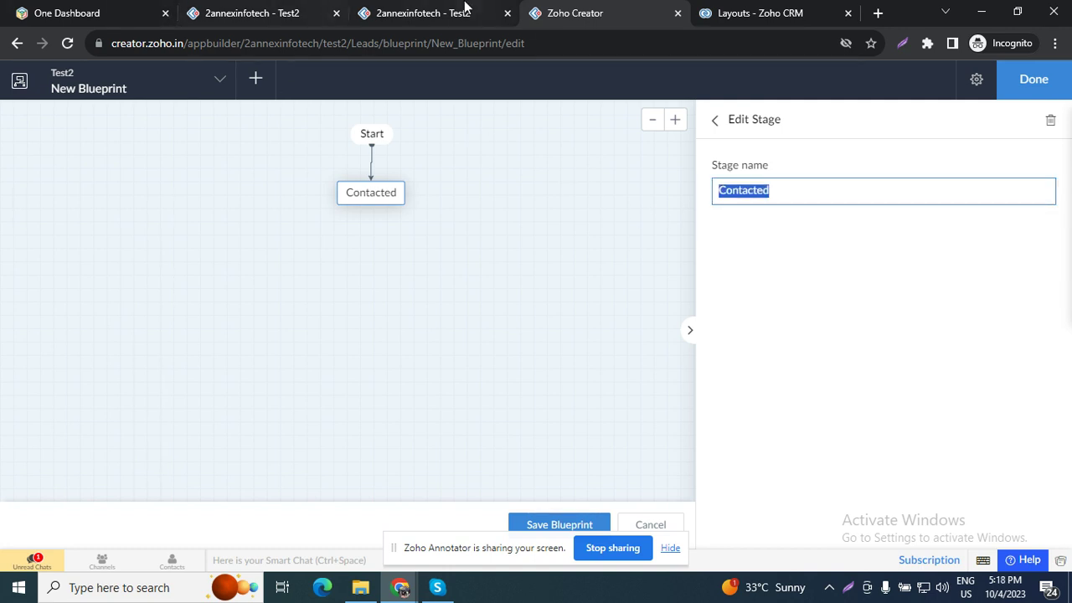
{"action": "left_click", "coordinate": [436, 12]}
{"action": "left_click_drag", "start_coordinate": [949, 263], "coordinate": [849, 256]}
{"action": "key", "text": "ctrl+c"}
{"action": "left_click", "coordinate": [555, 10]}
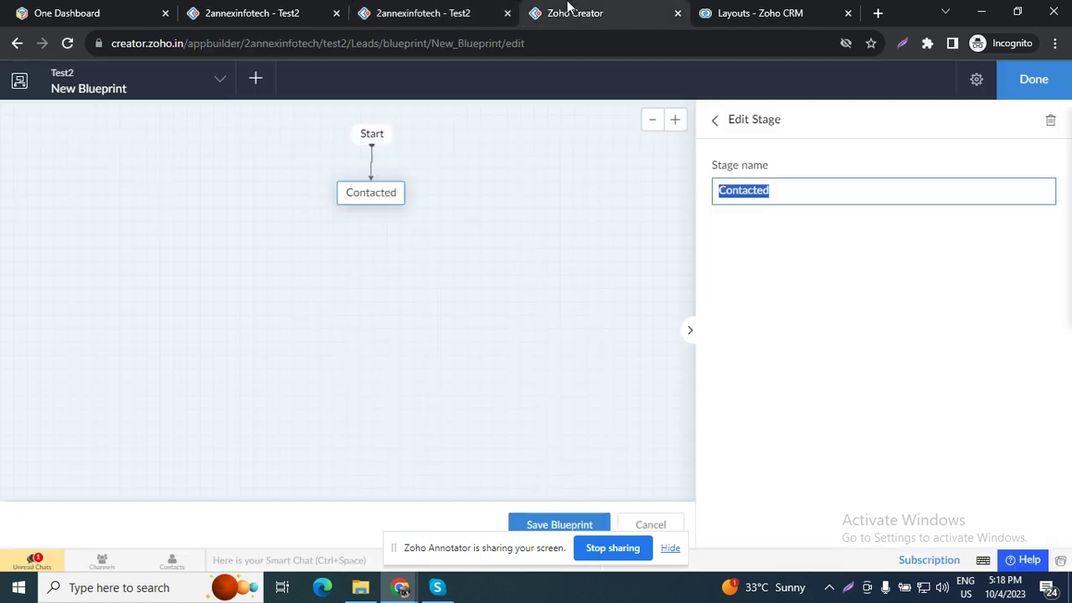
{"action": "key", "text": "ctrl+v"}
{"action": "left_click", "coordinate": [815, 285]}
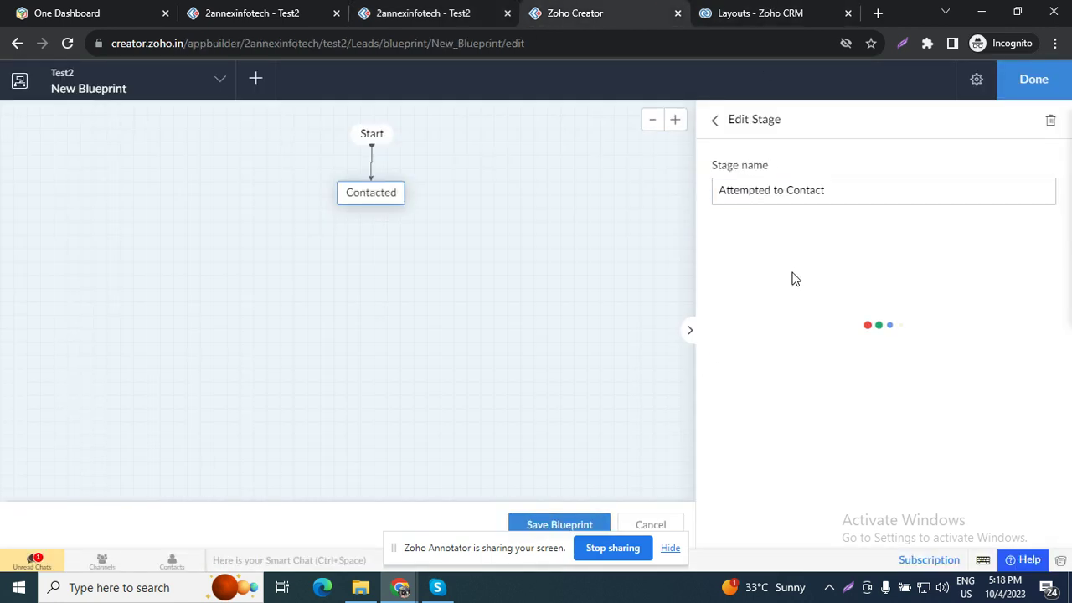
{"action": "left_click", "coordinate": [691, 333]}
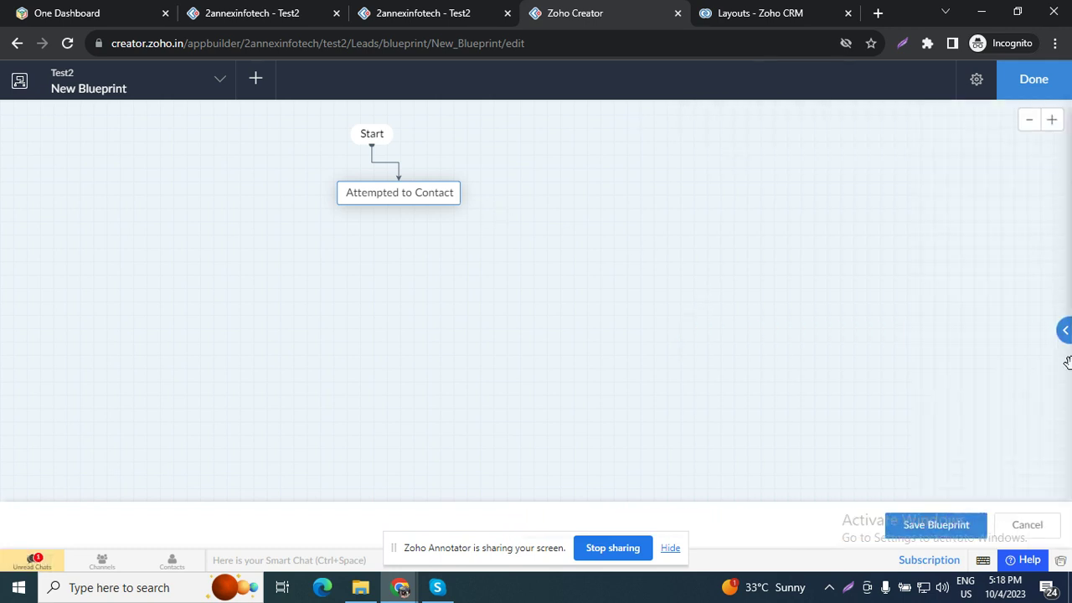
Step: Drag Stage2 from Available Stages onto the canvas below Attempted to Contact
{"action": "left_click", "coordinate": [1063, 344]}
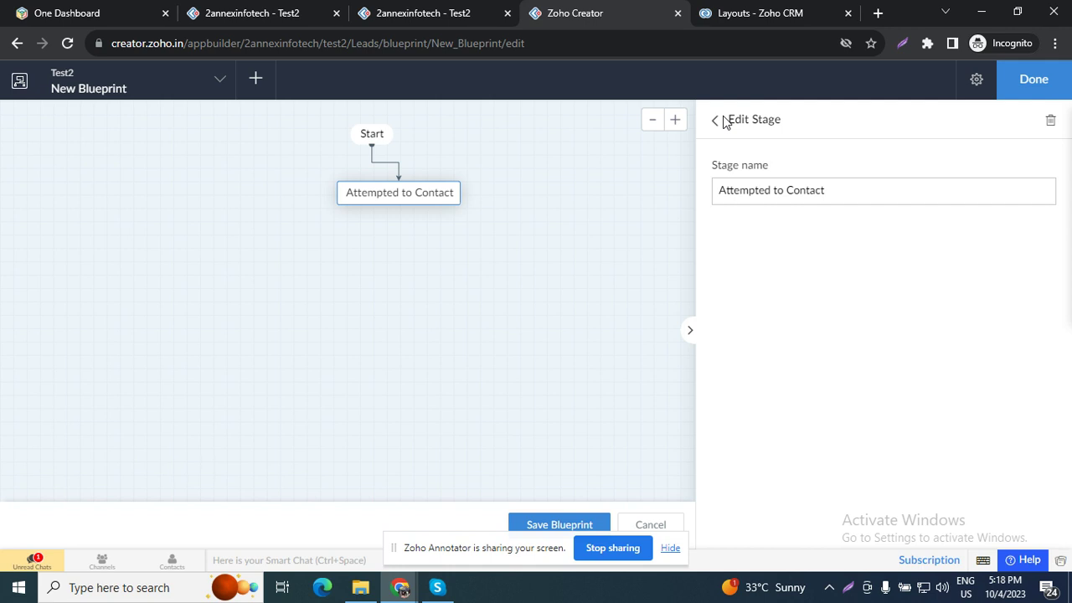
{"action": "left_click", "coordinate": [718, 123]}
{"action": "left_click_drag", "start_coordinate": [753, 281], "coordinate": [404, 262]}
{"action": "mouse_move", "coordinate": [404, 215]}
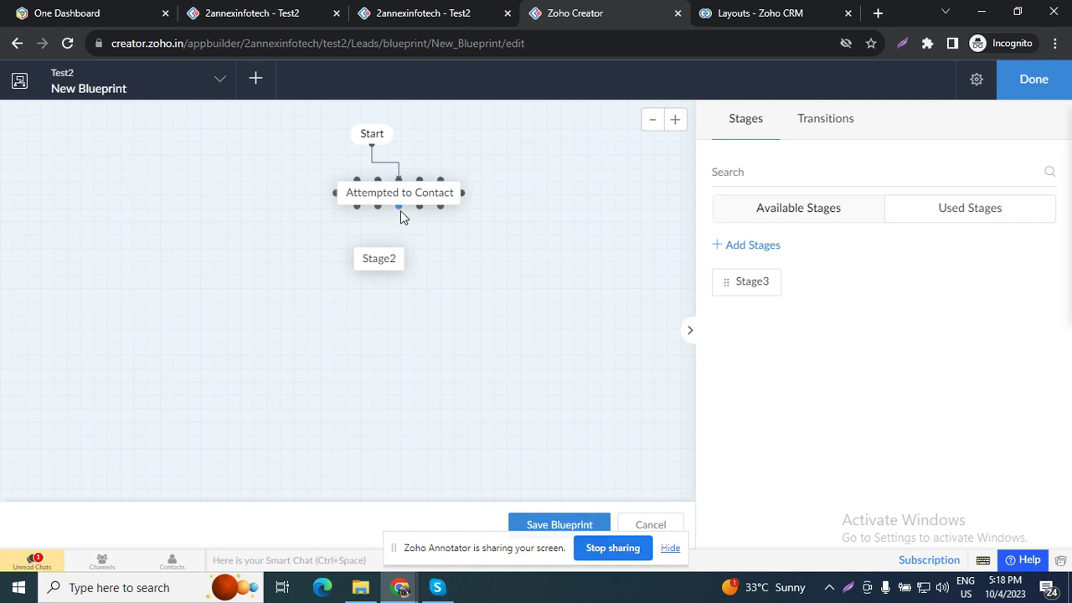
Step: Draw a transition from Attempted to Contact to Stage2 and start retyping its name
{"action": "left_click_drag", "start_coordinate": [400, 210], "coordinate": [396, 292]}
{"action": "left_click", "coordinate": [764, 179]}
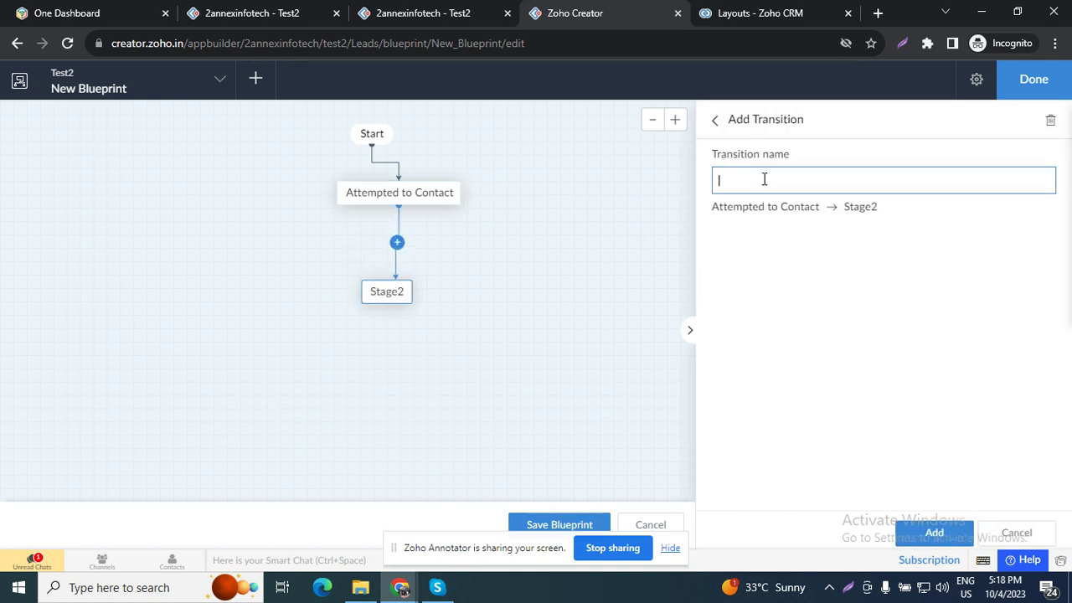
{"action": "key", "text": "ctrl+v"}
{"action": "left_click_drag", "start_coordinate": [785, 181], "coordinate": [616, 177]}
{"action": "left_click", "coordinate": [617, 180]}
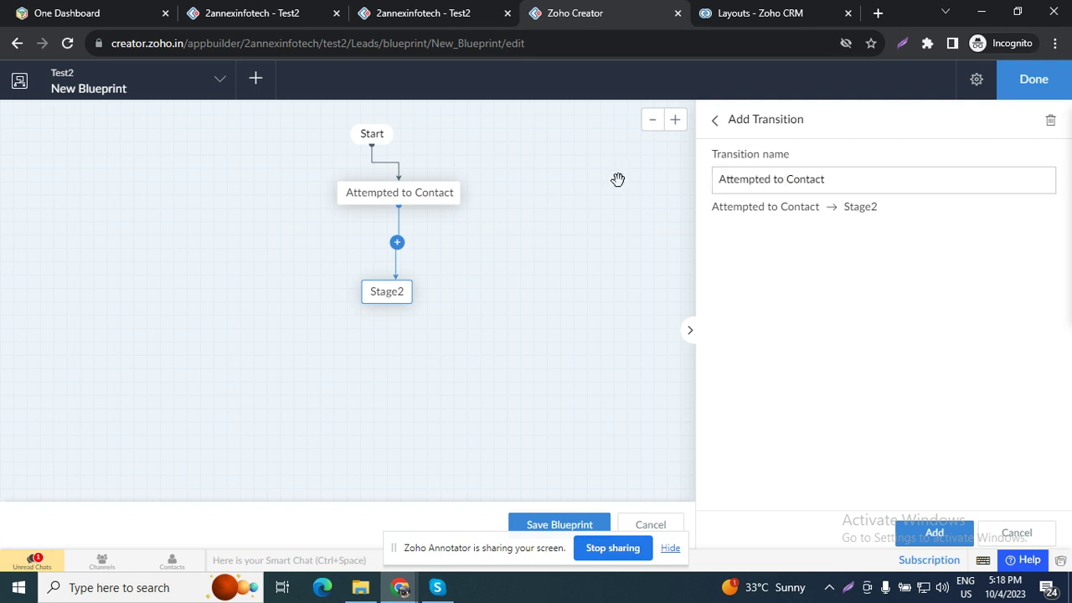
{"action": "triple_click", "coordinate": [808, 181]}
{"action": "key", "text": "End"}
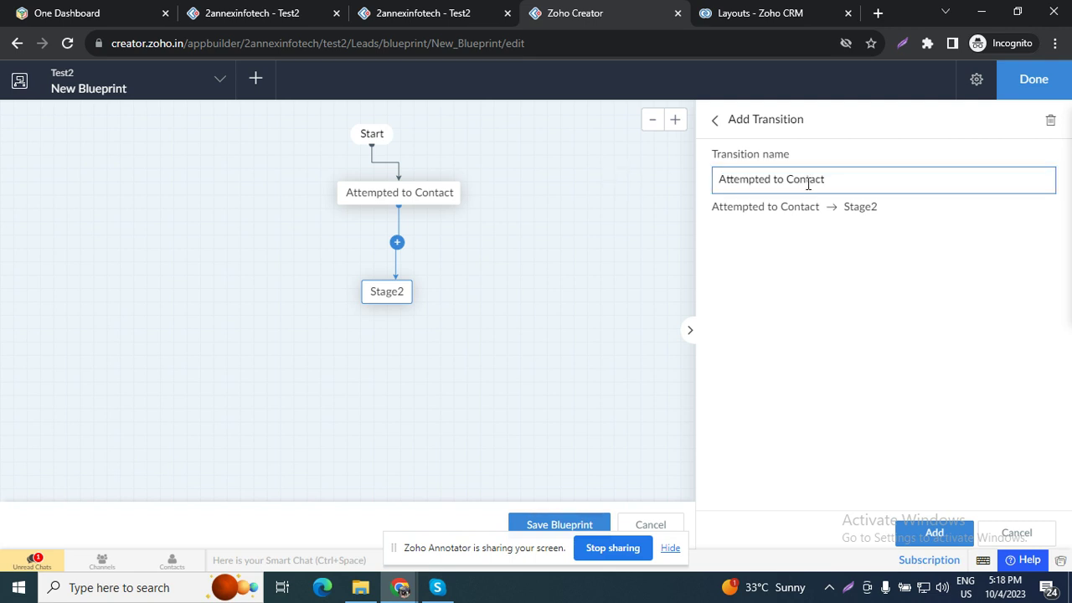
{"action": "left_click_drag", "start_coordinate": [767, 181], "coordinate": [642, 191]}
{"action": "left_click", "coordinate": [641, 191]}
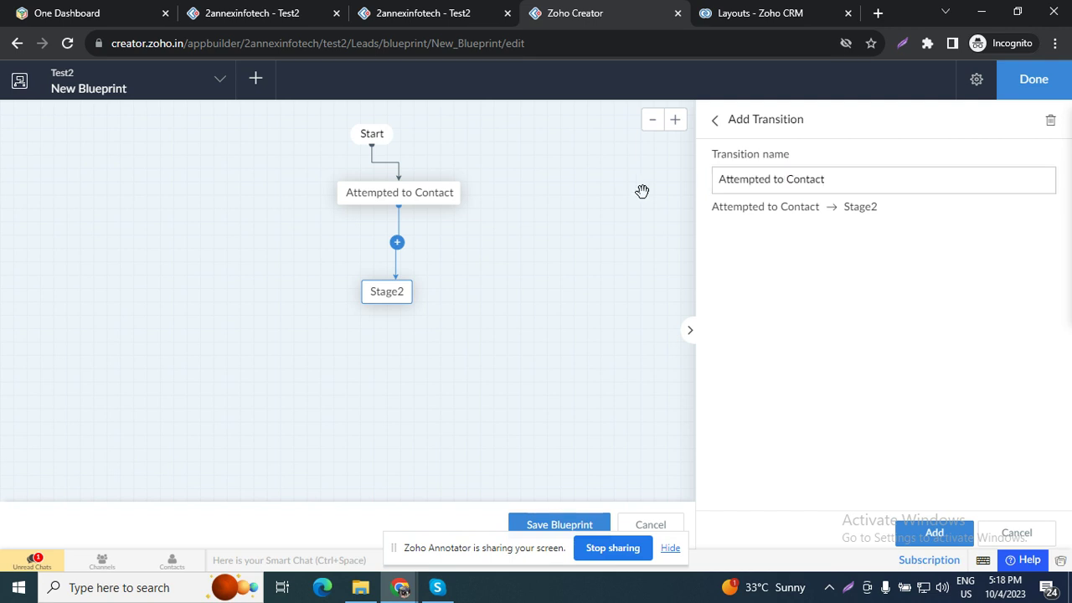
{"action": "left_click_drag", "start_coordinate": [843, 187], "coordinate": [707, 189]}
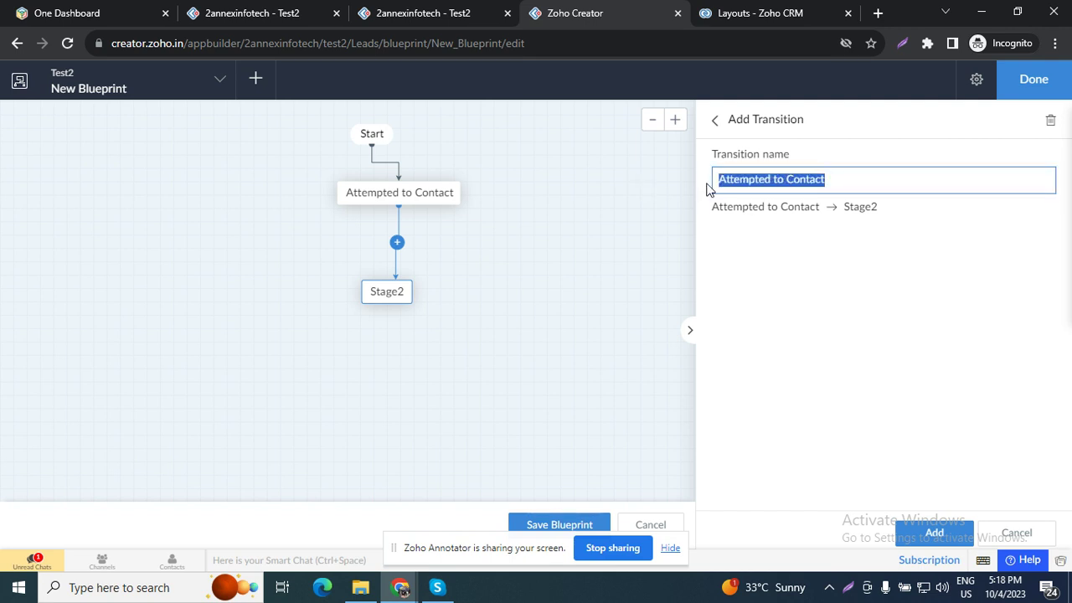
{"action": "type", "text": "Cont"}
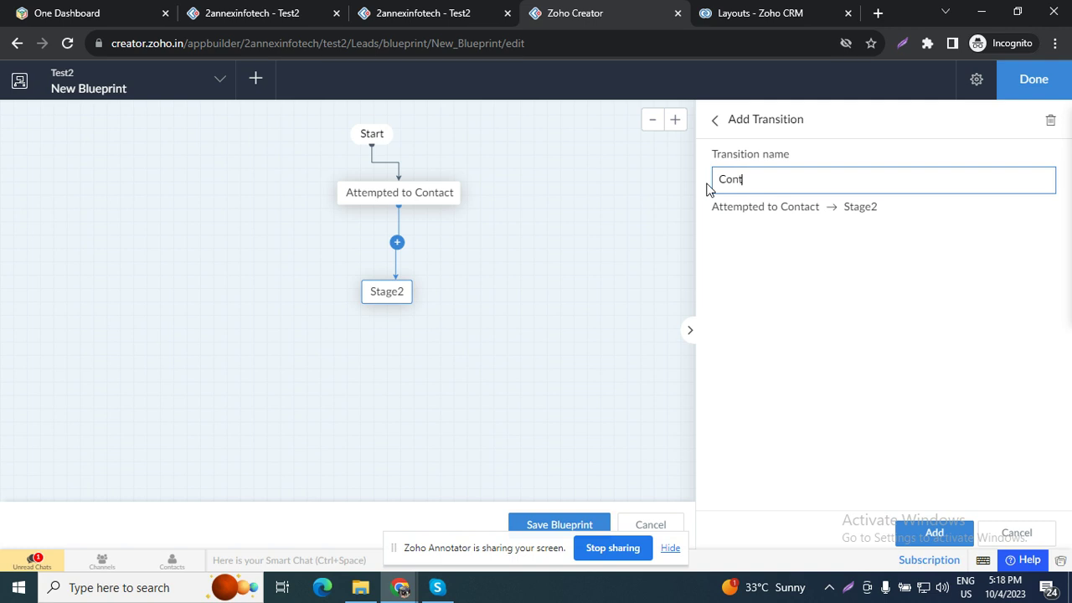
Step: Check the Leads Status options in the live app, name the transition Contacted, and close the panel
{"action": "left_click", "coordinate": [402, 12]}
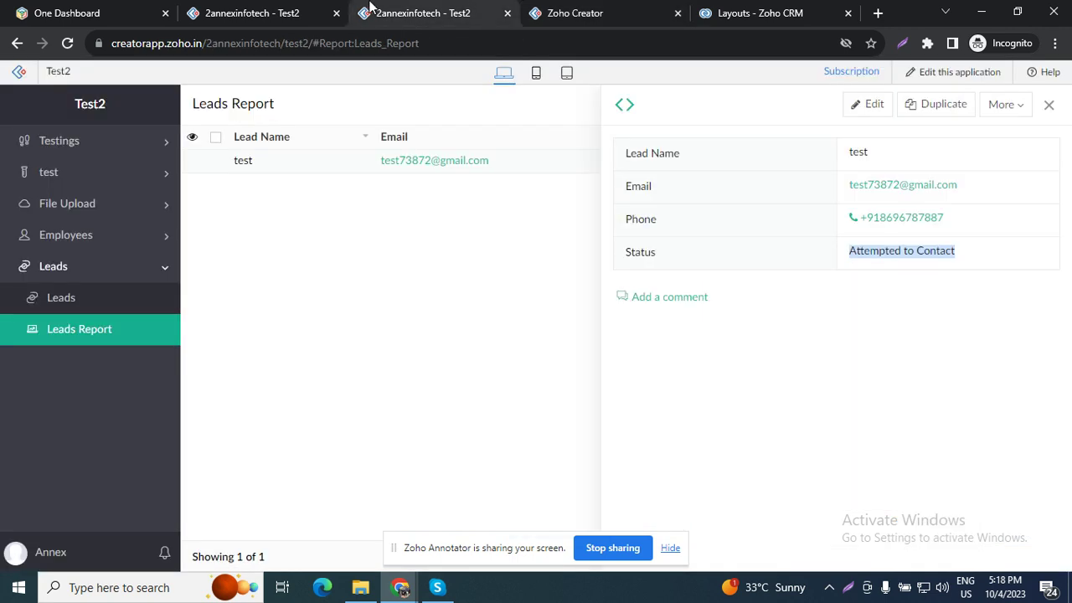
{"action": "left_click", "coordinate": [53, 303]}
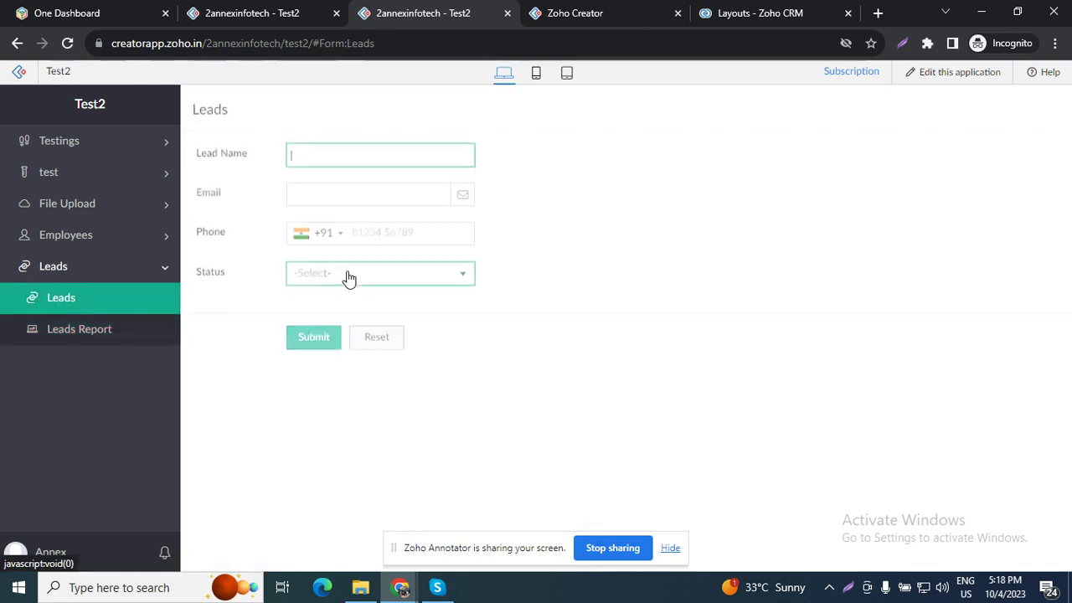
{"action": "left_click", "coordinate": [387, 269]}
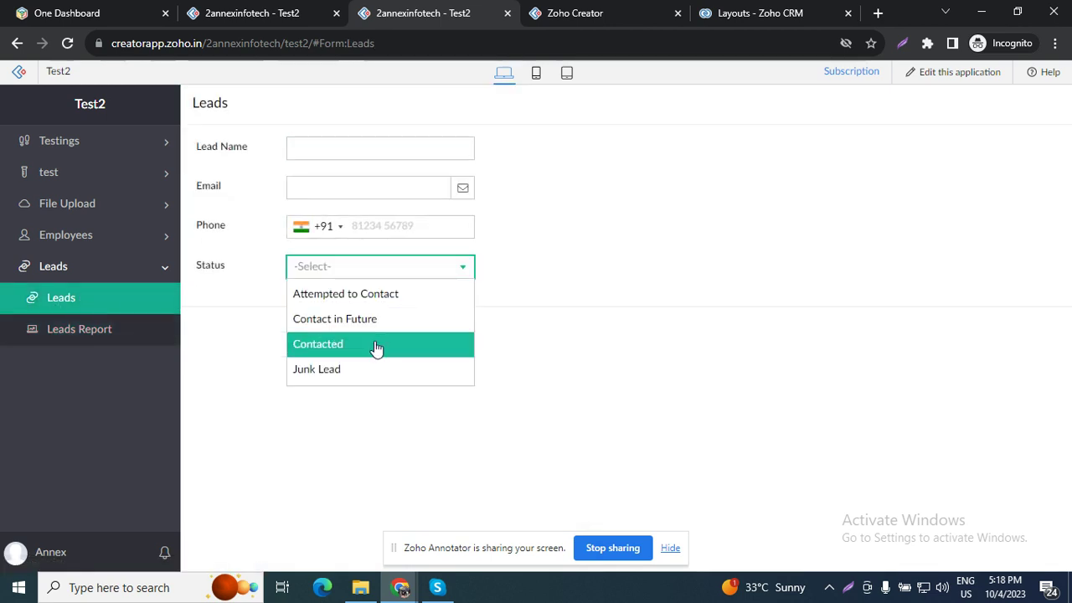
{"action": "left_click", "coordinate": [615, 10]}
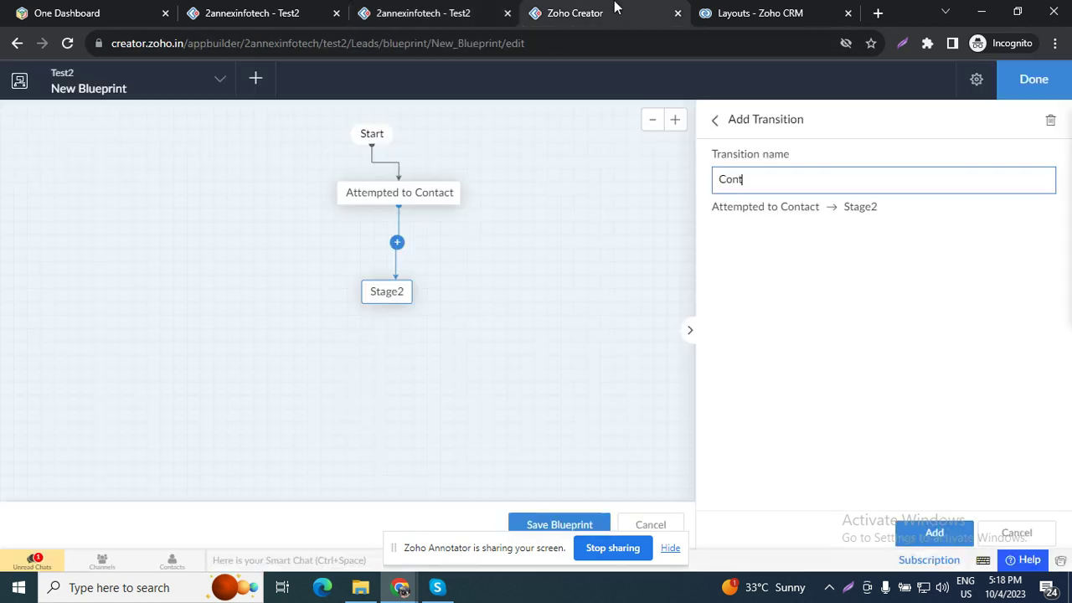
{"action": "type", "text": "acted"}
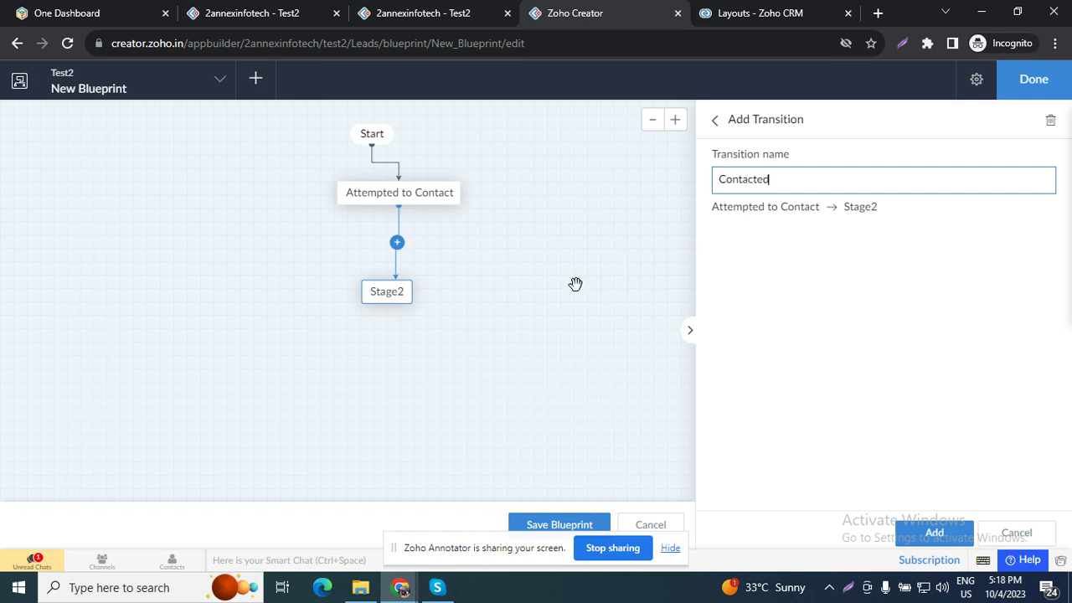
{"action": "left_click", "coordinate": [576, 285]}
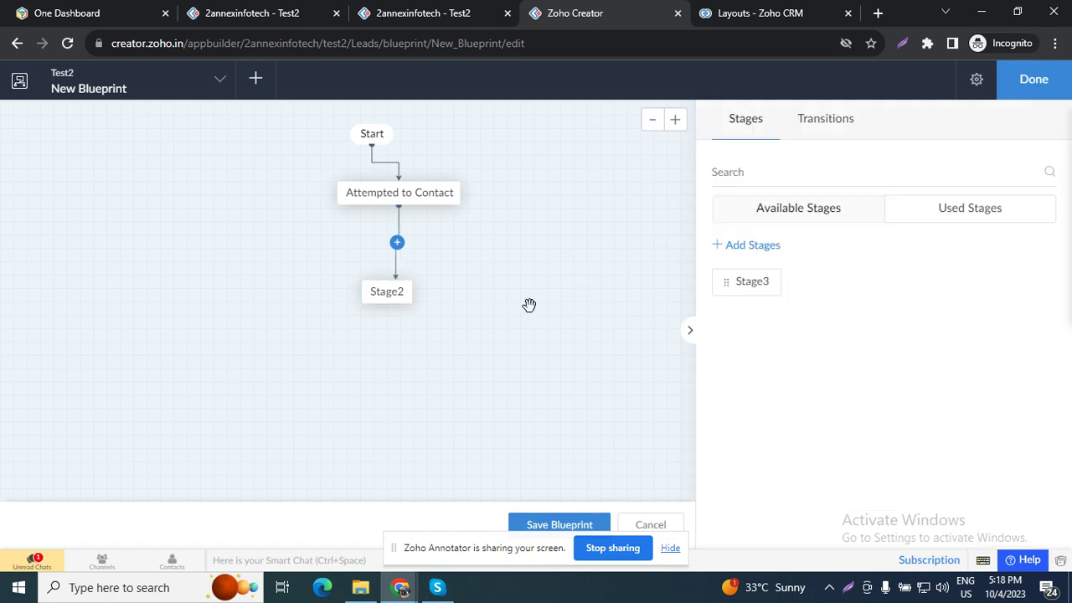
Step: Rename Stage2 to Contacted and add the Contacted transition from Attempted to Contact
{"action": "left_click", "coordinate": [394, 293]}
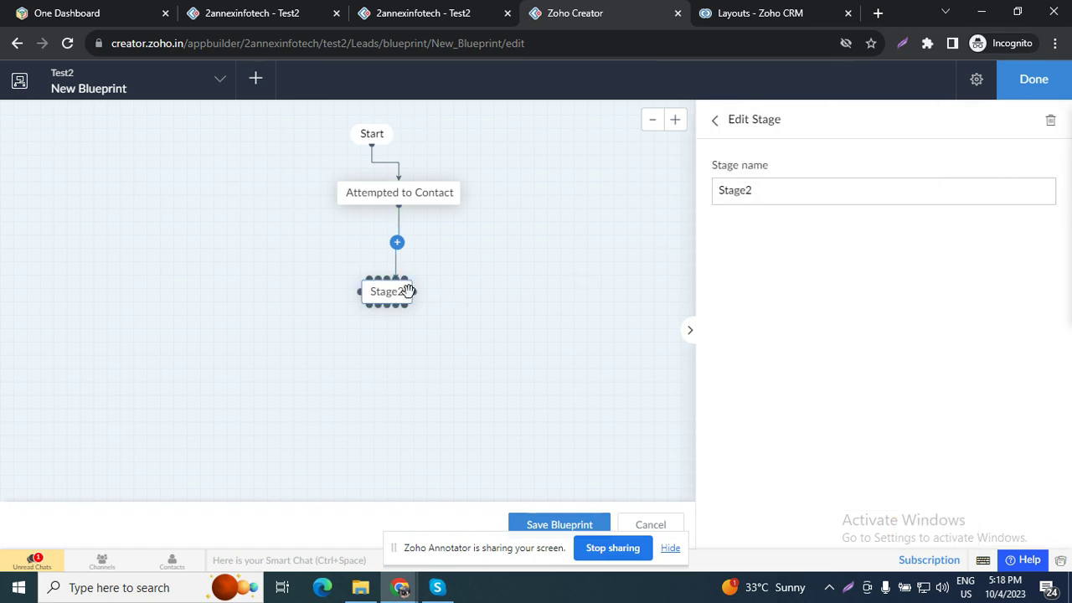
{"action": "double_click", "coordinate": [769, 194]}
{"action": "type", "text": "Q"}
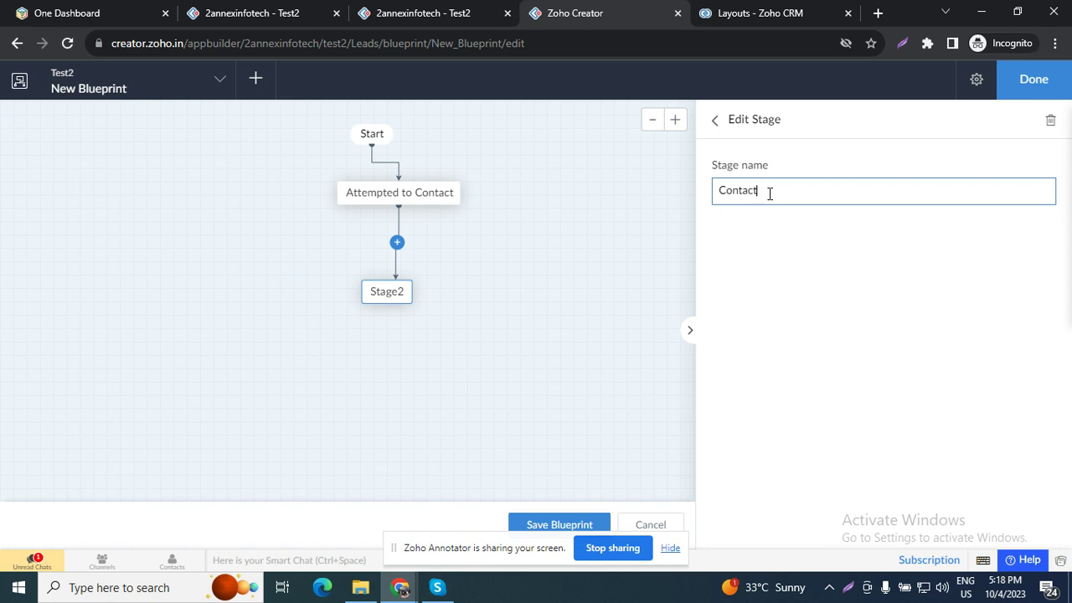
{"action": "left_click", "coordinate": [803, 316]}
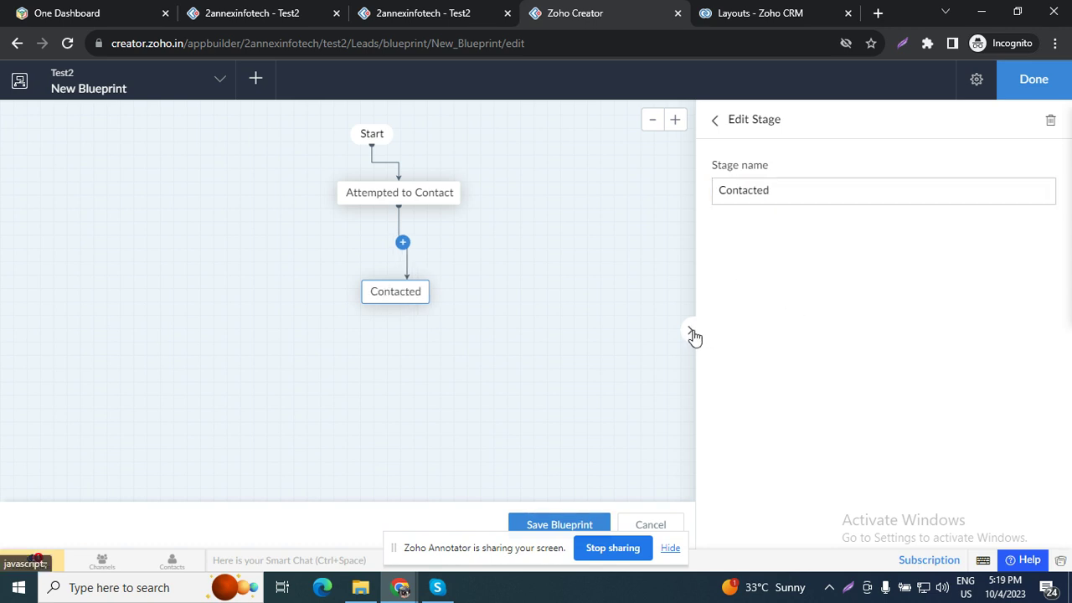
{"action": "left_click", "coordinate": [715, 120]}
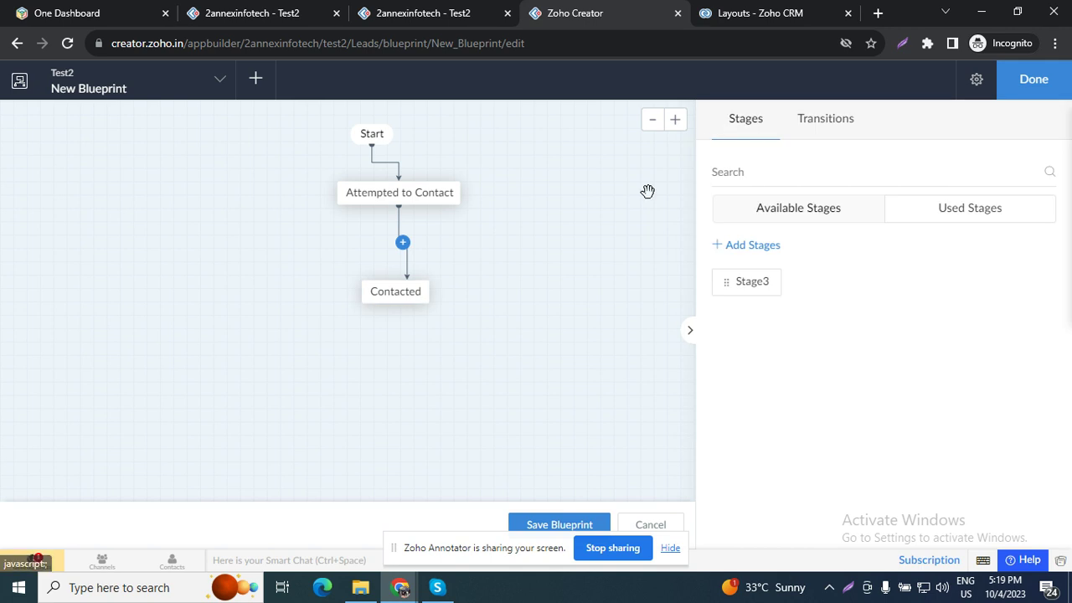
{"action": "left_click", "coordinate": [403, 242]}
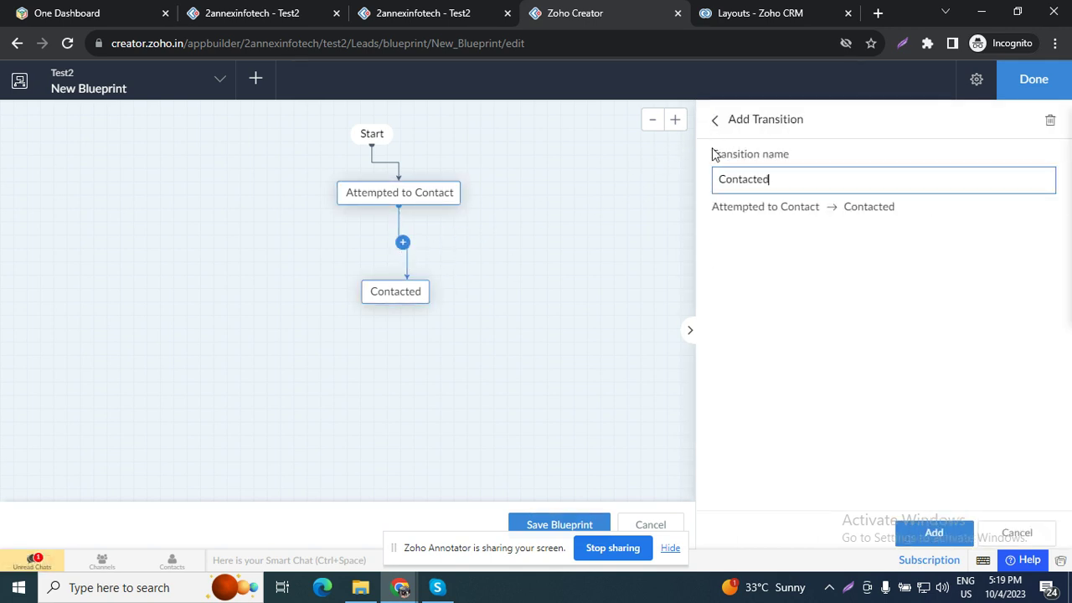
{"action": "left_click", "coordinate": [933, 532]}
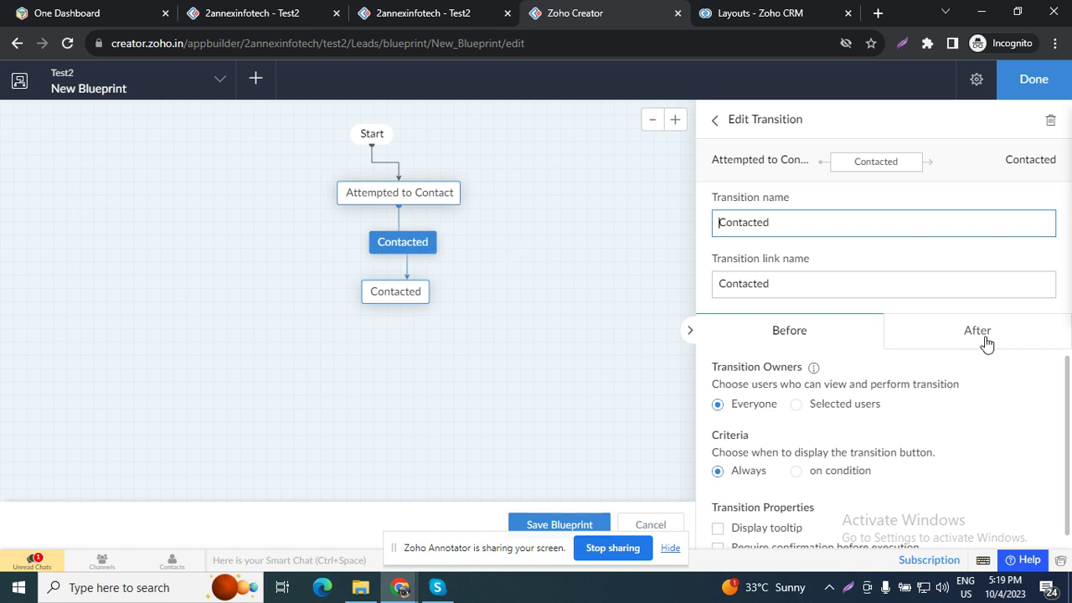
Step: Add an After action: Data access > Update record on Leads, setting Status to Contacted, and save
{"action": "scroll", "coordinate": [844, 502], "scroll_direction": "down", "scroll_amount": 1}
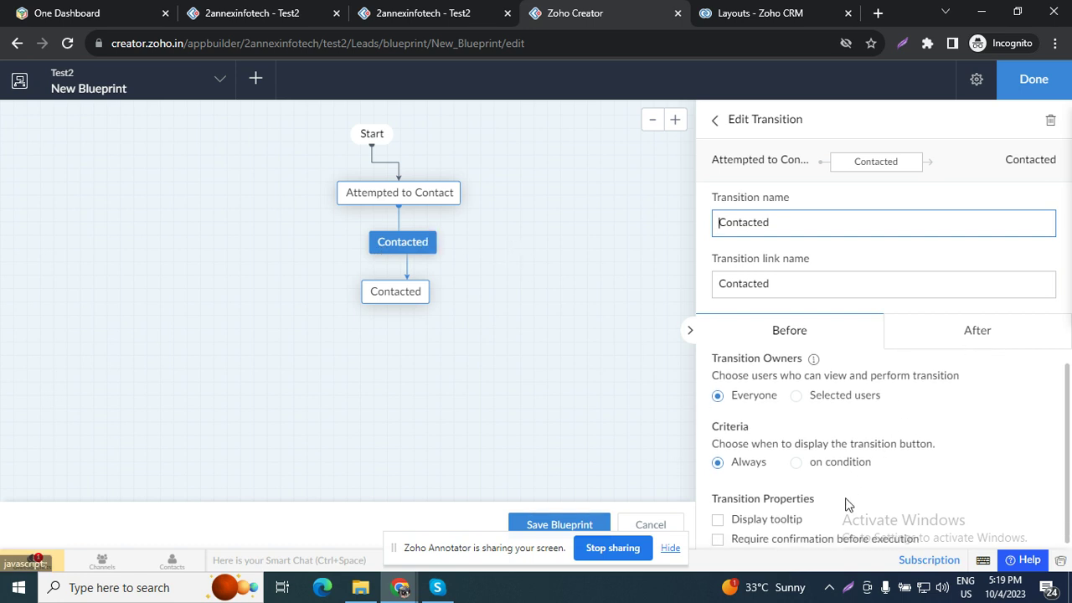
{"action": "left_click", "coordinate": [972, 338]}
{"action": "left_click", "coordinate": [892, 426]}
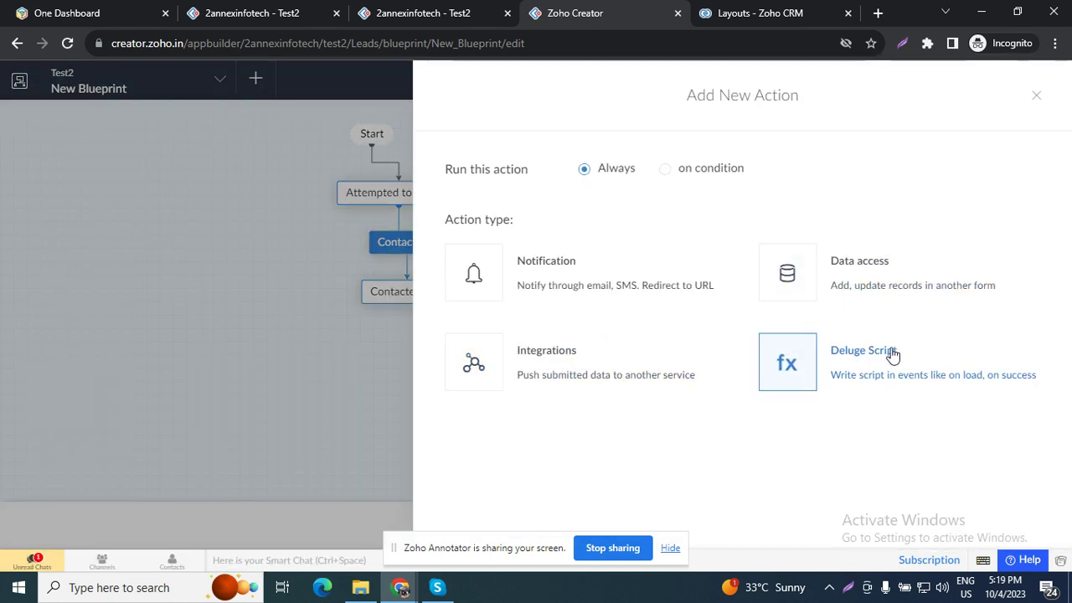
{"action": "left_click", "coordinate": [890, 255]}
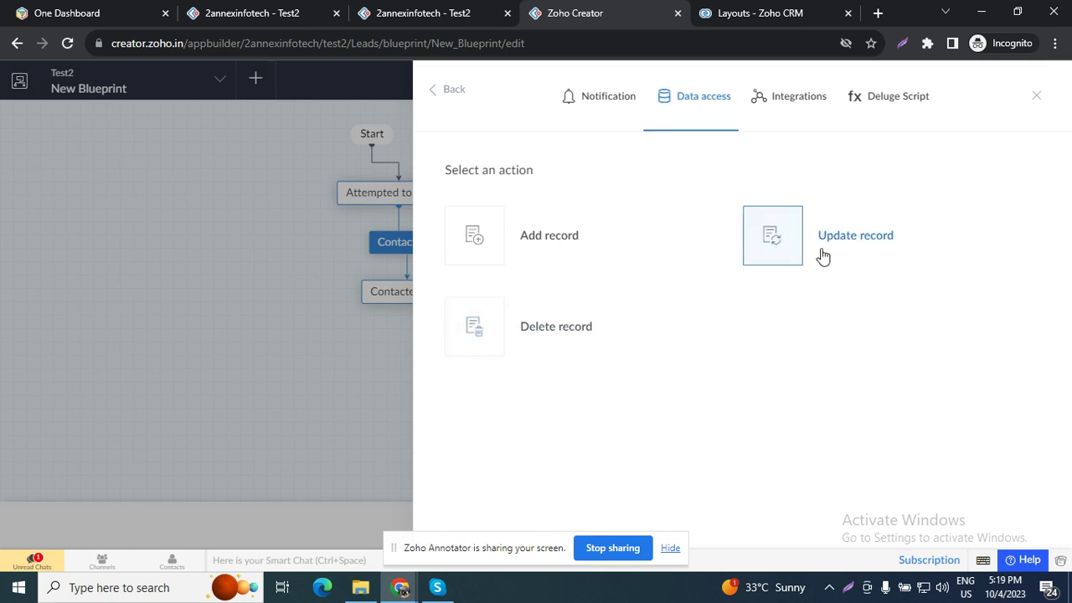
{"action": "left_click", "coordinate": [802, 258]}
{"action": "left_click", "coordinate": [728, 186]}
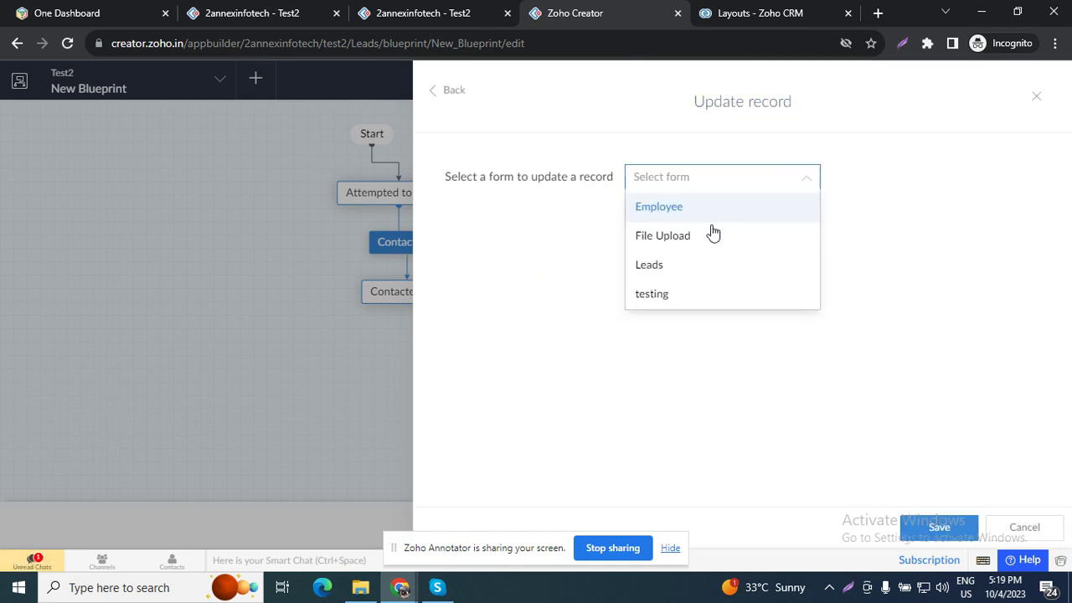
{"action": "left_click", "coordinate": [692, 268]}
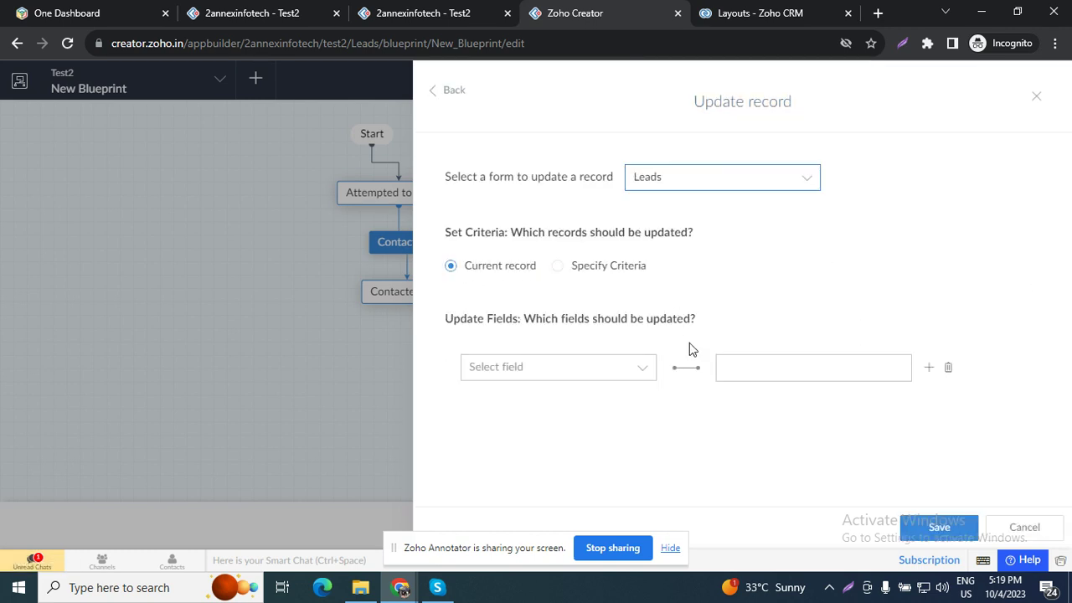
{"action": "left_click", "coordinate": [556, 377]}
{"action": "left_click", "coordinate": [518, 484]}
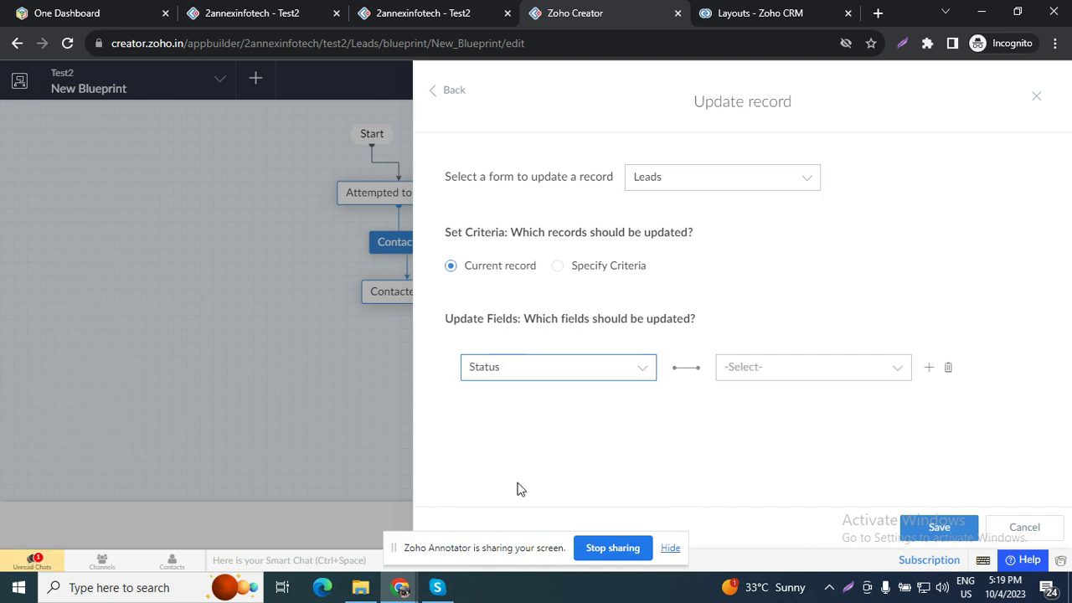
{"action": "left_click", "coordinate": [818, 374]}
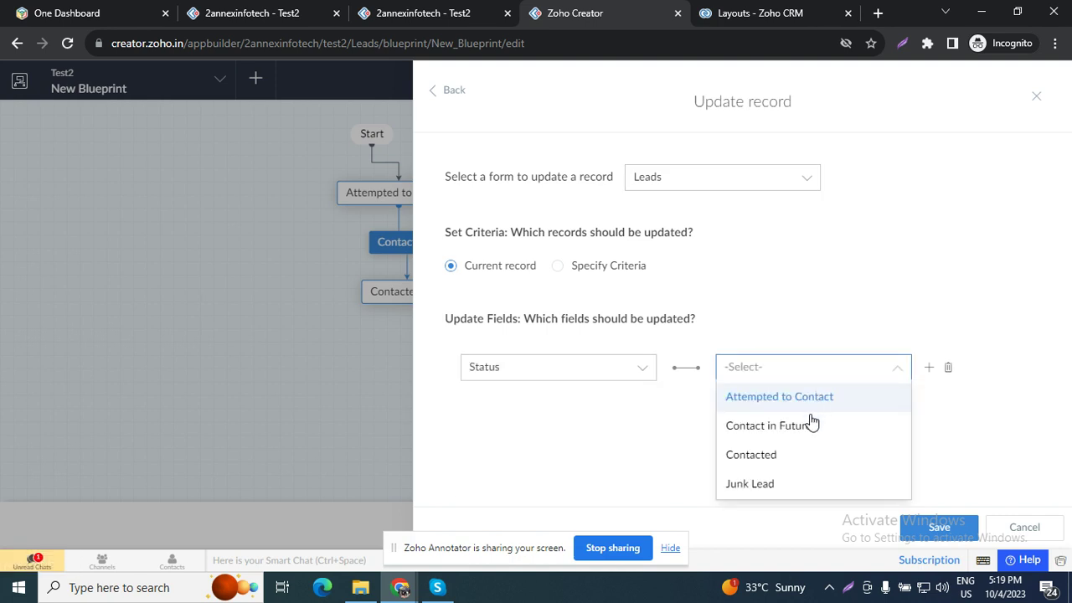
{"action": "left_click", "coordinate": [794, 467]}
{"action": "left_click", "coordinate": [970, 537]}
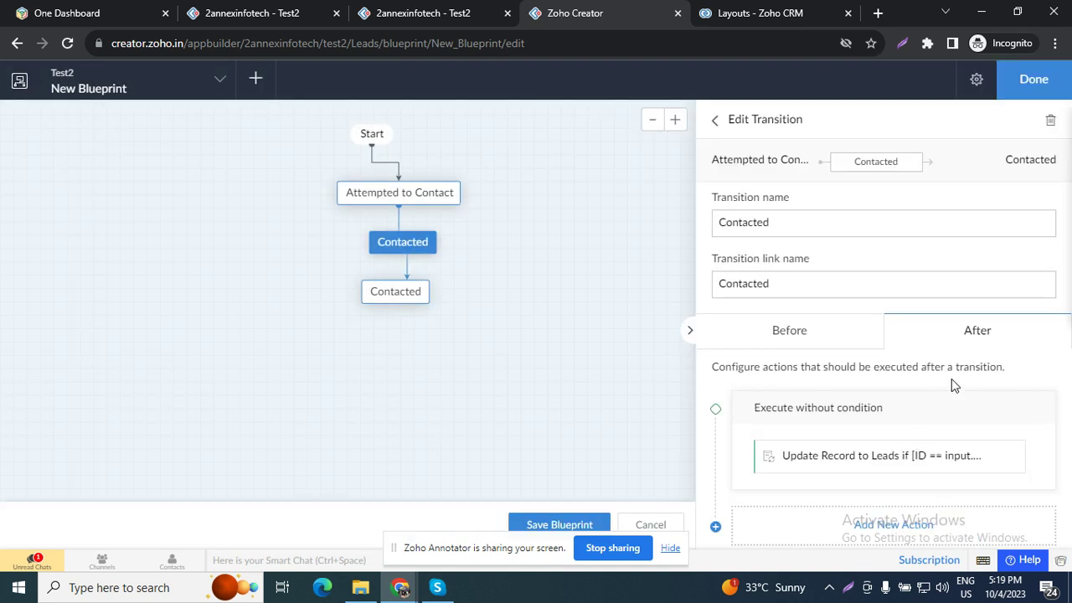
Step: Add a Send email notification action addressed to the lead's Email field
{"action": "left_click", "coordinate": [904, 527]}
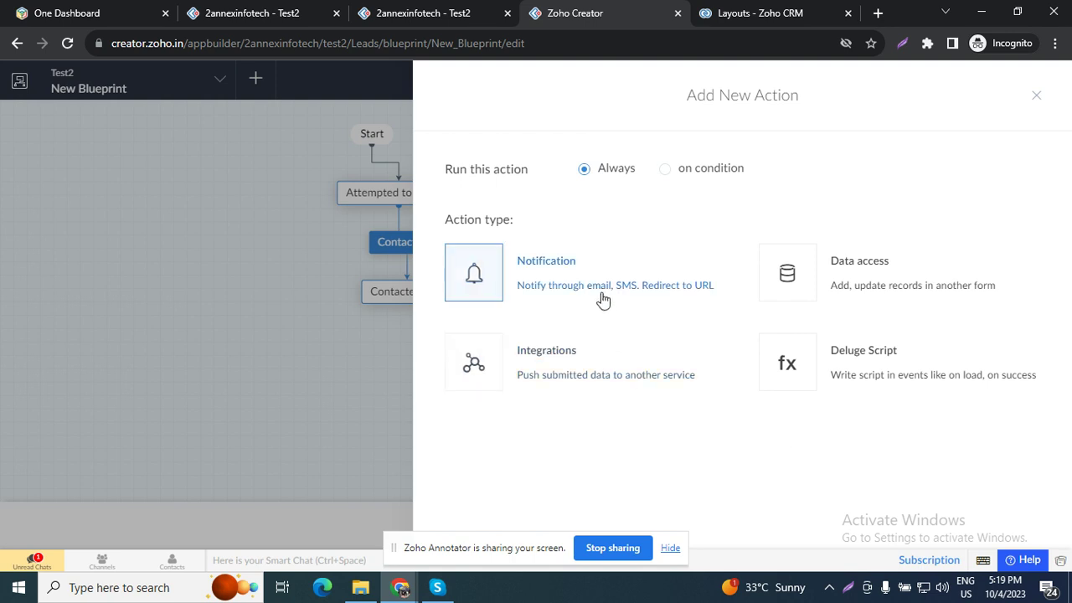
{"action": "left_click", "coordinate": [600, 295]}
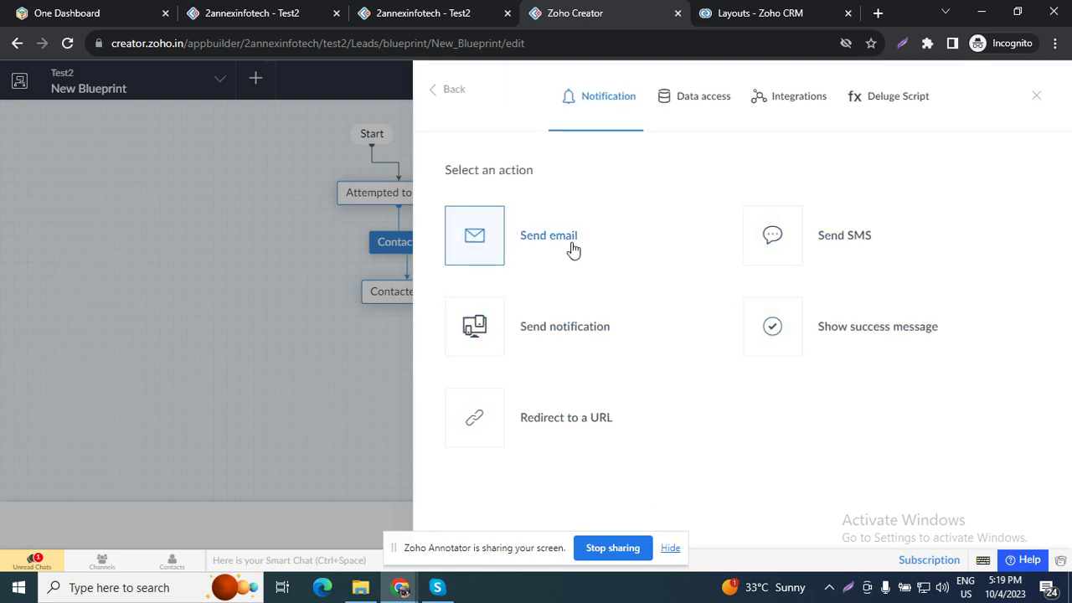
{"action": "left_click", "coordinate": [571, 246]}
{"action": "left_click", "coordinate": [708, 227]}
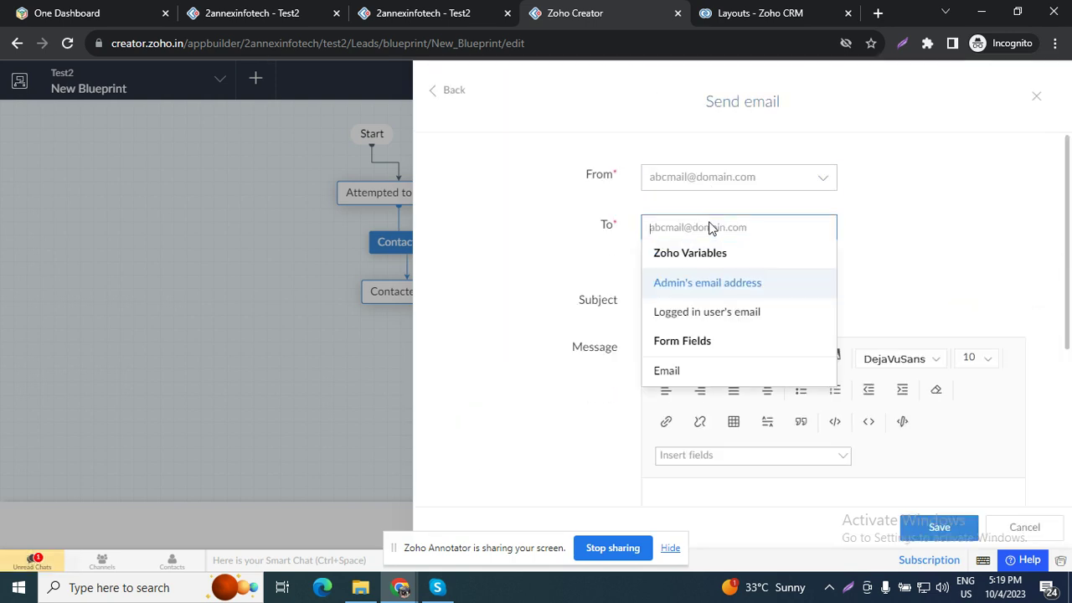
{"action": "left_click", "coordinate": [715, 373]}
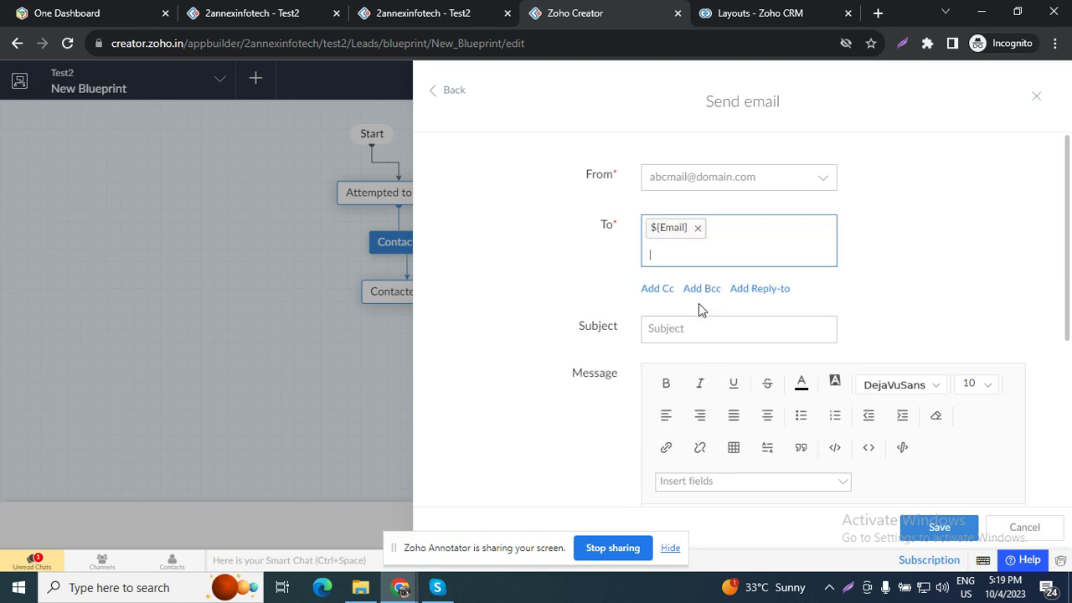
Step: Set the email subject to 'Your Lead Status is' followed by the inserted Status field
{"action": "left_click", "coordinate": [744, 327]}
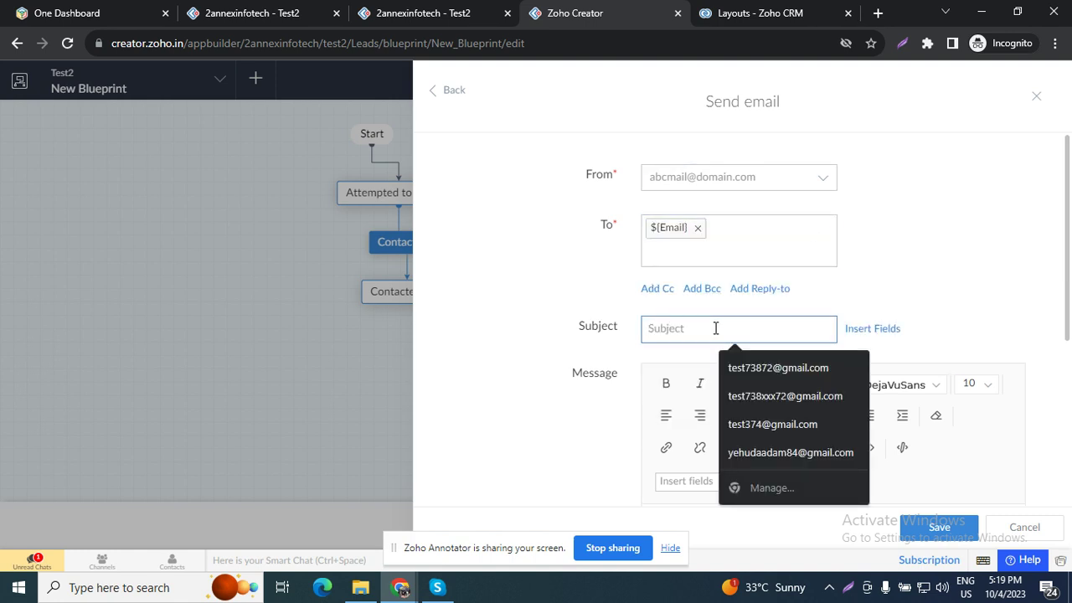
{"action": "type", "text": "Le"}
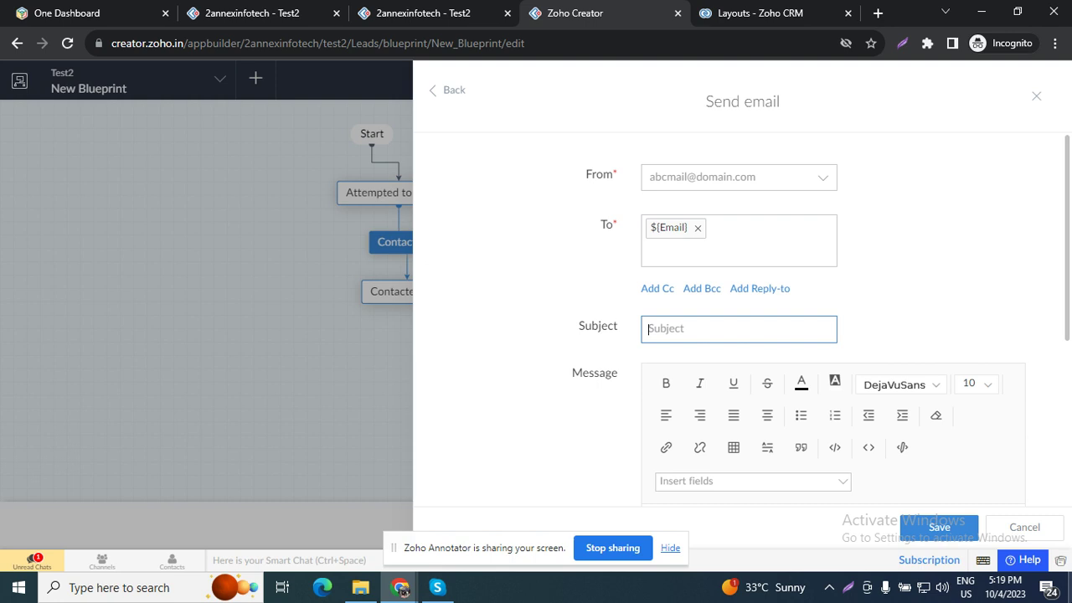
{"action": "type", "text": "Your Lead Status is"}
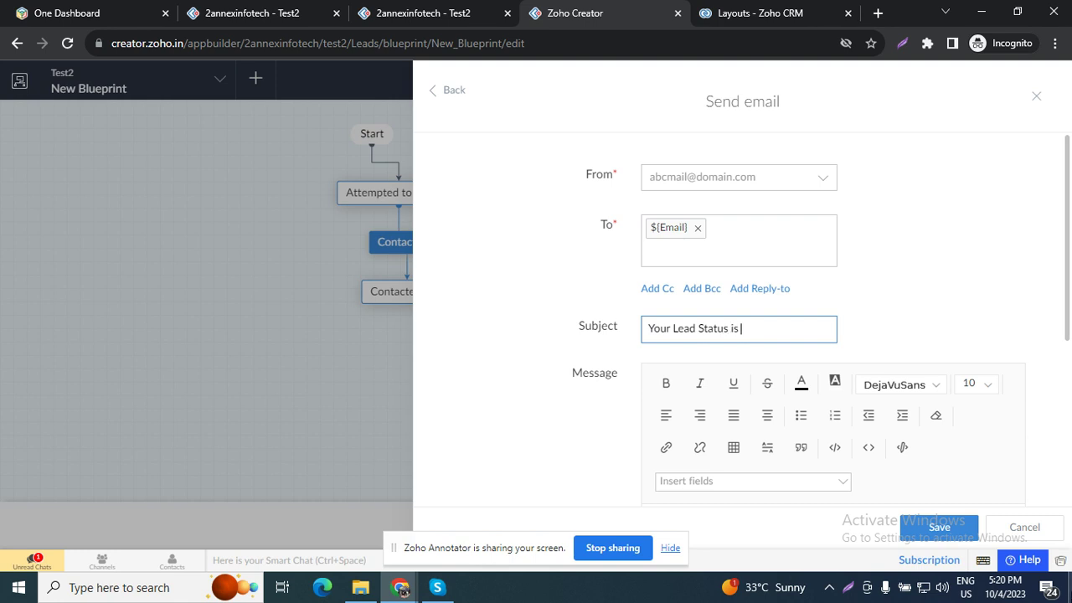
{"action": "mouse_move", "coordinate": [804, 331]}
{"action": "left_click", "coordinate": [867, 327]}
{"action": "scroll", "coordinate": [880, 477], "scroll_direction": "down", "scroll_amount": 3}
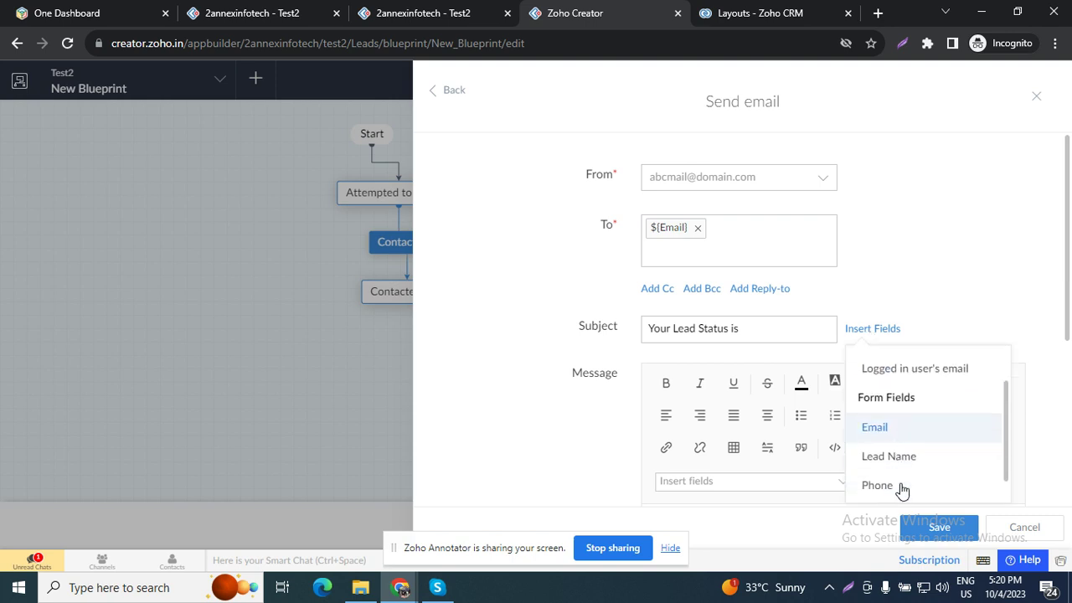
{"action": "left_click", "coordinate": [877, 487]}
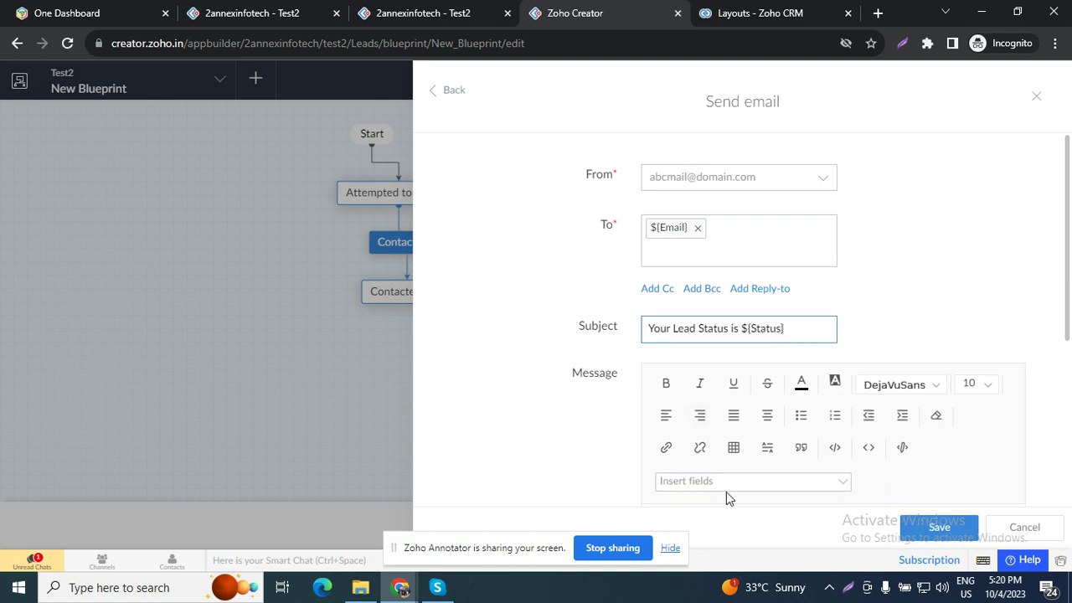
{"action": "scroll", "coordinate": [725, 495], "scroll_direction": "down", "scroll_amount": 3}
Step: Copy the subject text 'Your Lead Status is ${Status}' into the message body
{"action": "left_click", "coordinate": [751, 351]}
{"action": "scroll", "coordinate": [751, 351], "scroll_direction": "up", "scroll_amount": 3}
{"action": "left_click", "coordinate": [746, 322]}
{"action": "triple_click", "coordinate": [746, 325]}
{"action": "key", "text": "ctrl+c"}
{"action": "scroll", "coordinate": [762, 419], "scroll_direction": "down", "scroll_amount": 3}
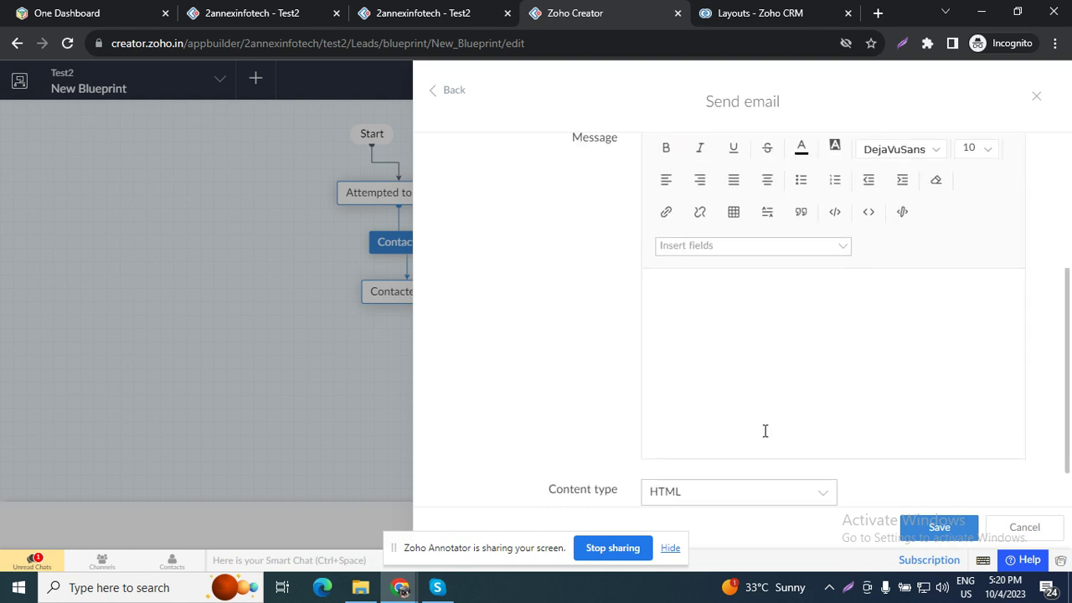
{"action": "key", "text": "ctrl+v"}
{"action": "scroll", "coordinate": [721, 402], "scroll_direction": "down", "scroll_amount": 1}
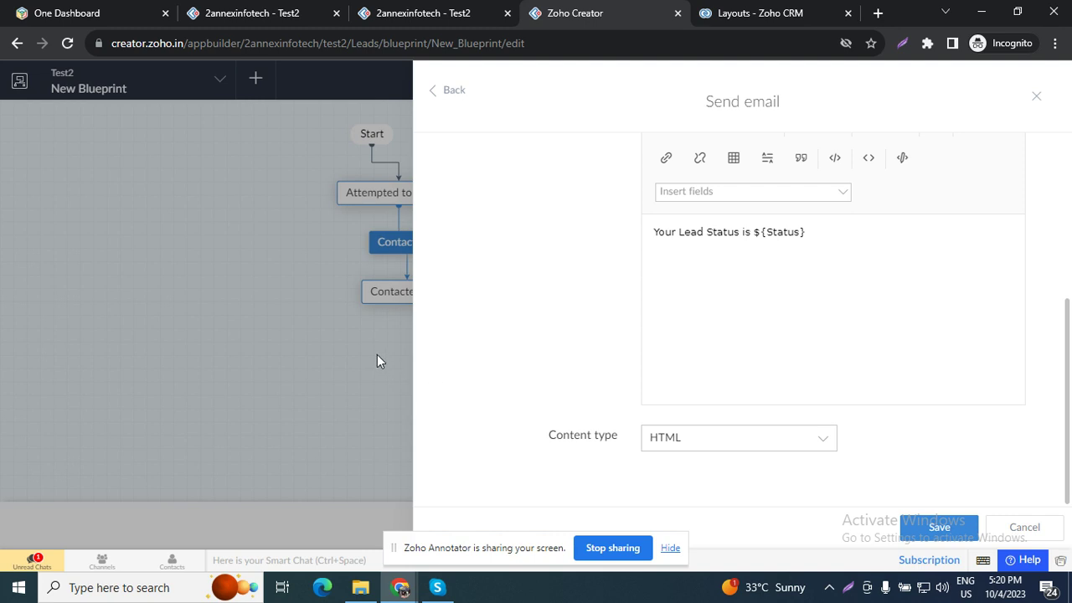
Step: Set the sender to the admin's email address and save the email action
{"action": "left_click", "coordinate": [938, 530]}
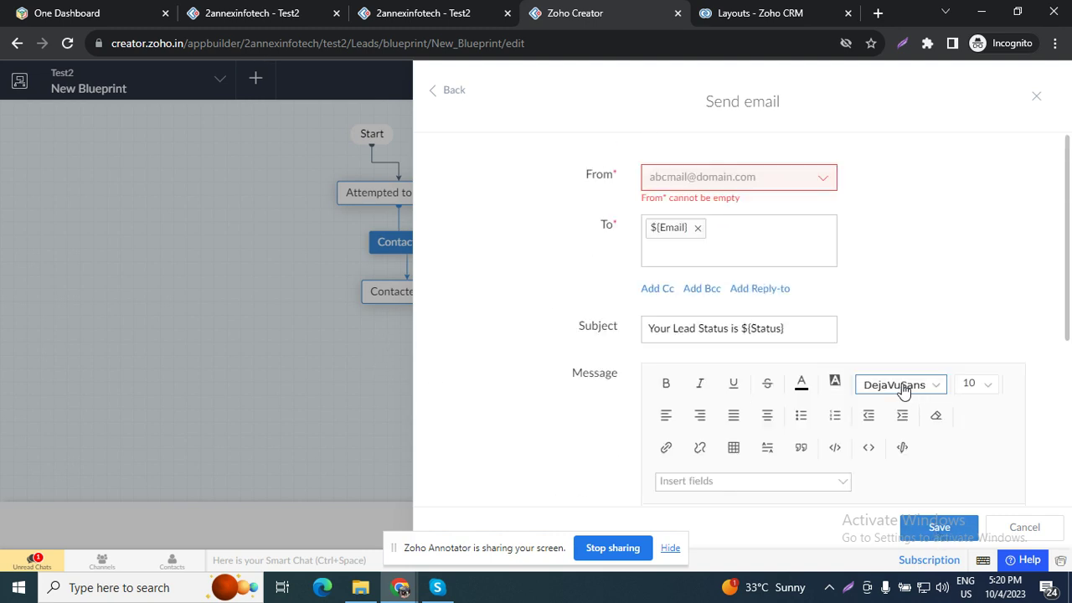
{"action": "left_click", "coordinate": [761, 179]}
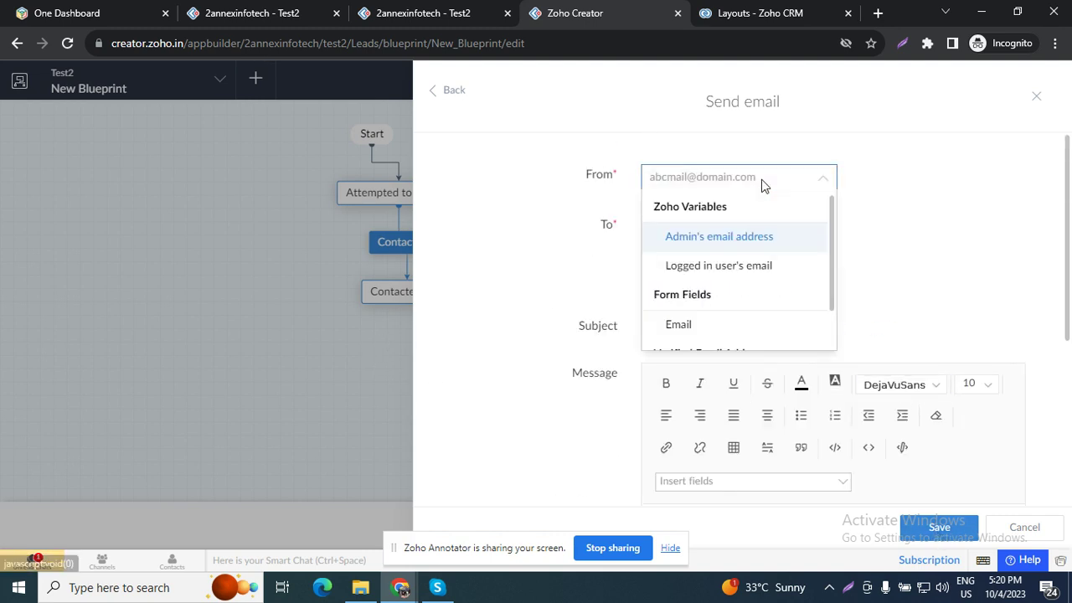
{"action": "left_click", "coordinate": [743, 249]}
{"action": "left_click", "coordinate": [938, 526]}
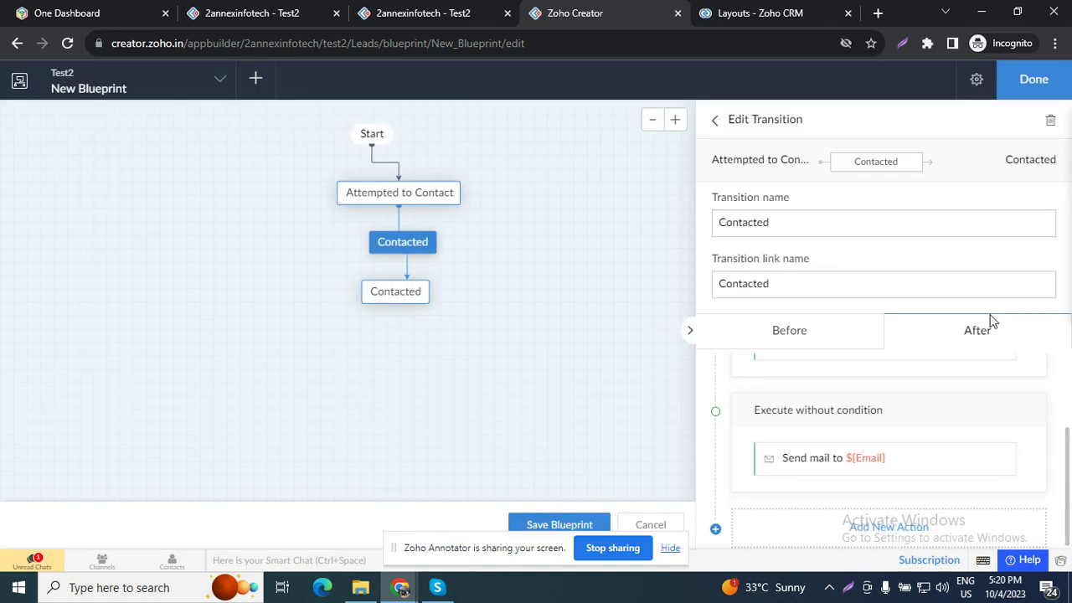
Step: Place a new stage below Contacted on the blueprint canvas and connect Contacted to it
{"action": "scroll", "coordinate": [835, 452], "scroll_direction": "up", "scroll_amount": 3}
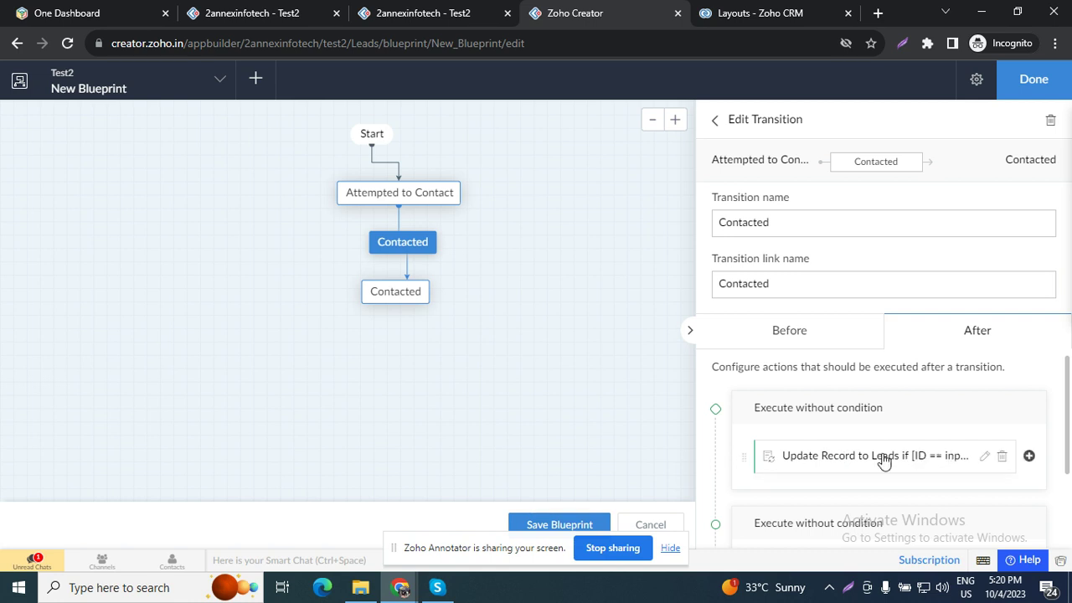
{"action": "scroll", "coordinate": [925, 462], "scroll_direction": "down", "scroll_amount": 2}
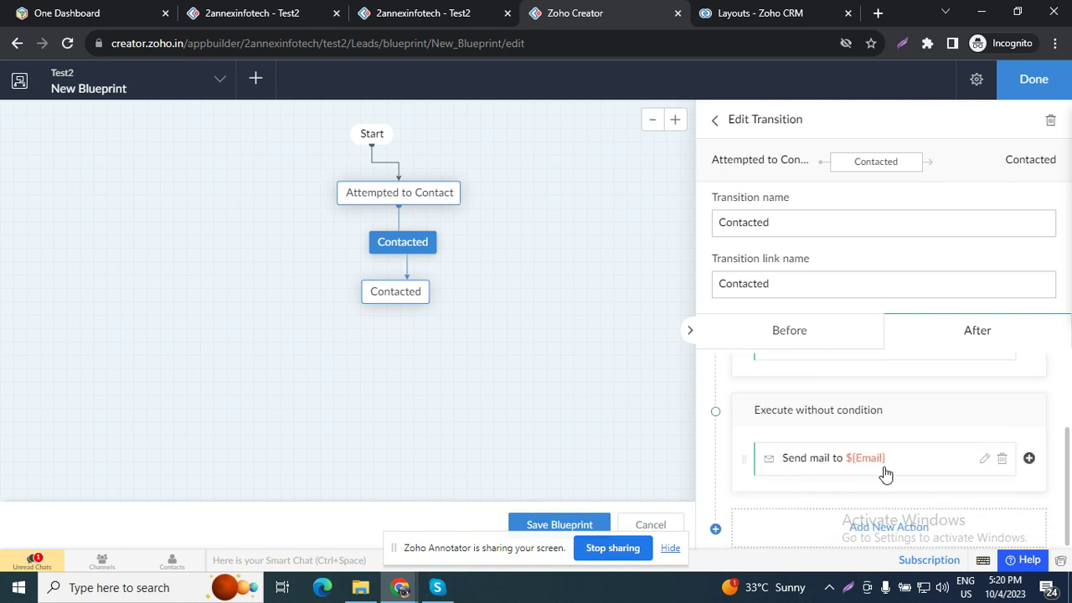
{"action": "left_click", "coordinate": [717, 122]}
{"action": "left_click_drag", "start_coordinate": [737, 281], "coordinate": [395, 363]}
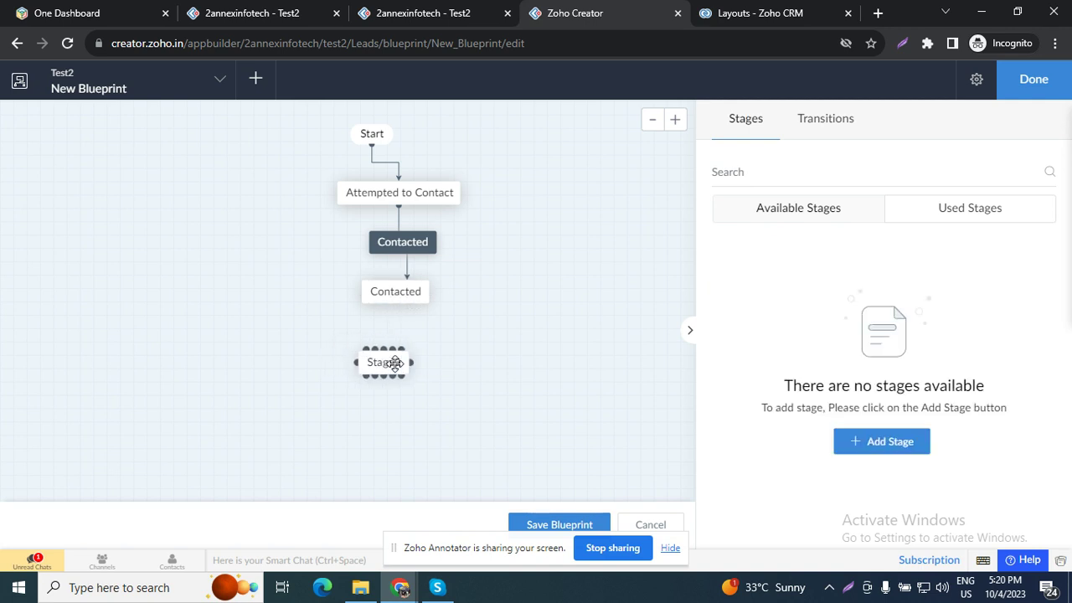
{"action": "left_click_drag", "start_coordinate": [395, 306], "coordinate": [397, 365]}
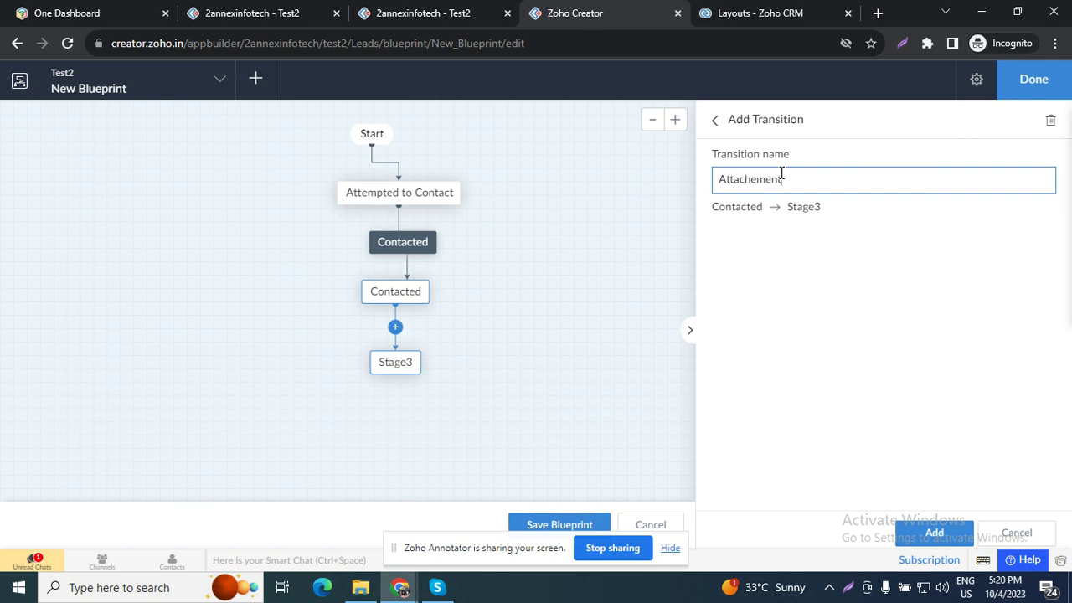
Step: Rename the new stage to Add Attachments
{"action": "left_click", "coordinate": [594, 301]}
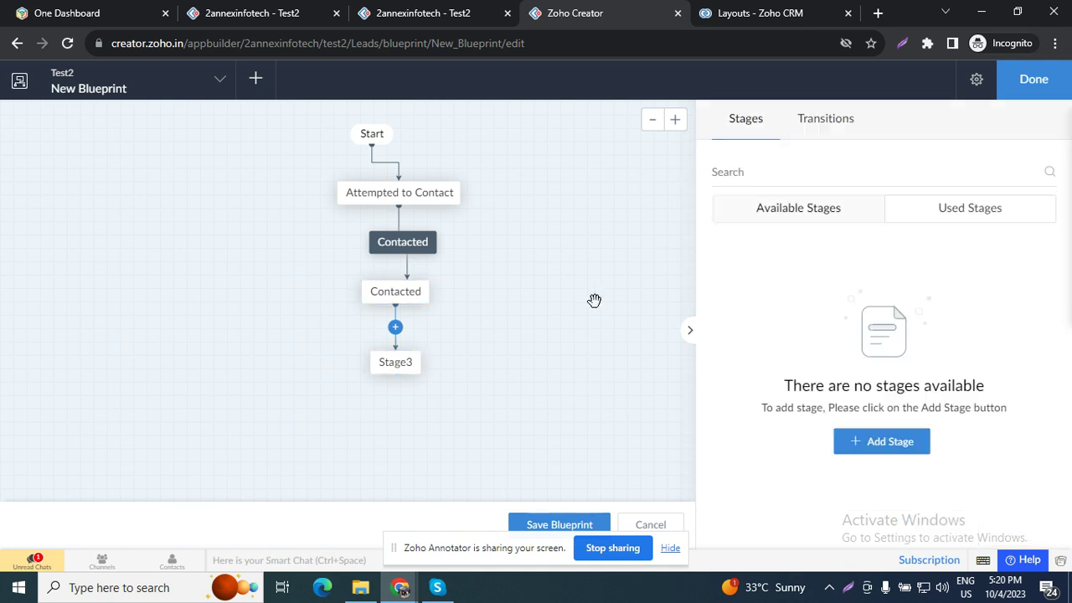
{"action": "left_click", "coordinate": [390, 362]}
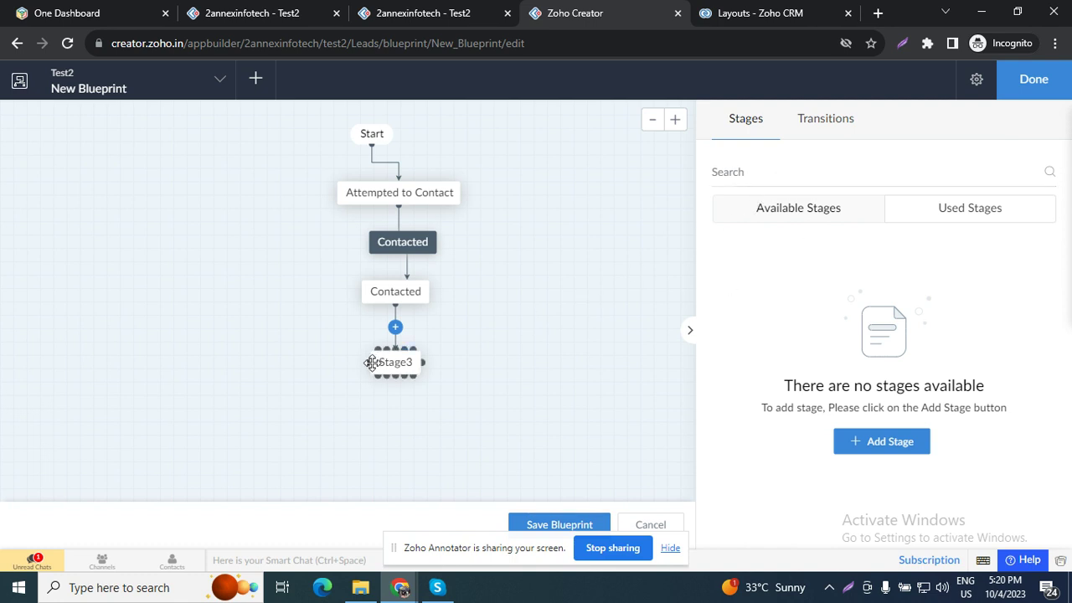
{"action": "left_click", "coordinate": [782, 189]}
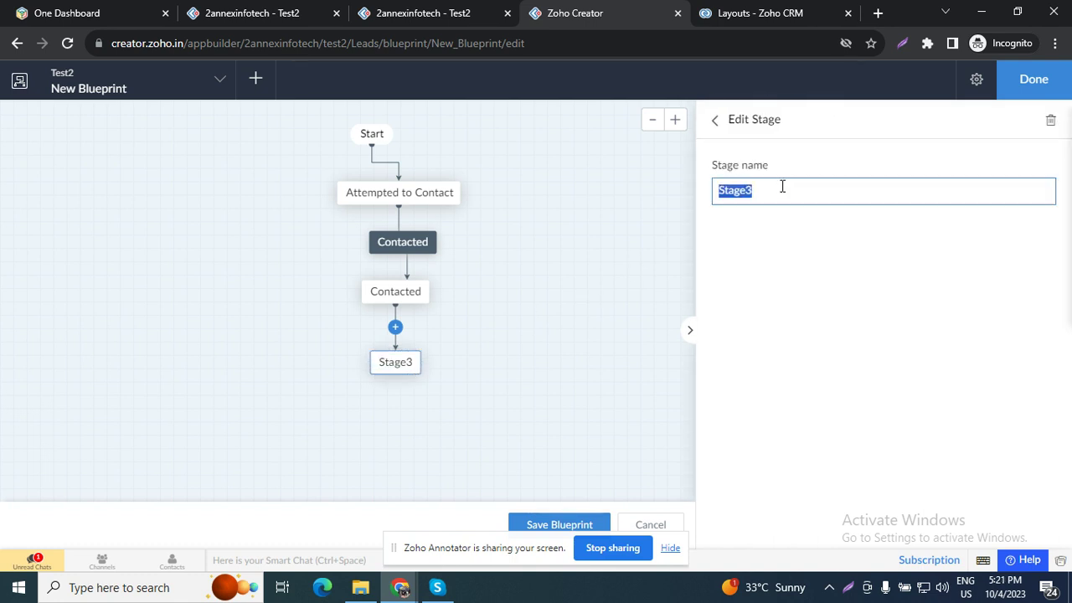
{"action": "type", "text": "Add Attachments"}
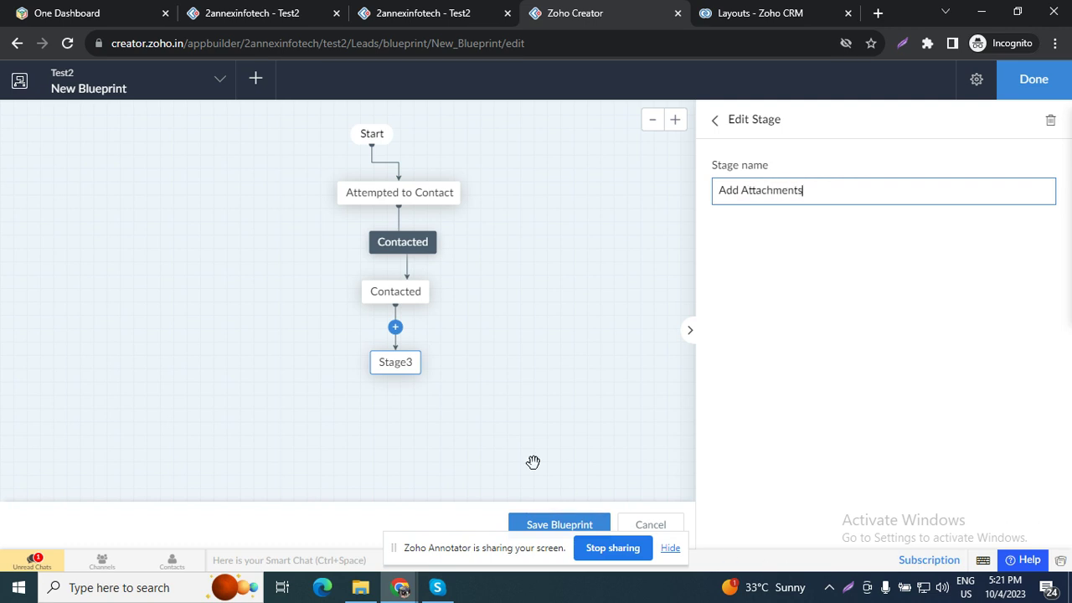
{"action": "left_click", "coordinate": [453, 325]}
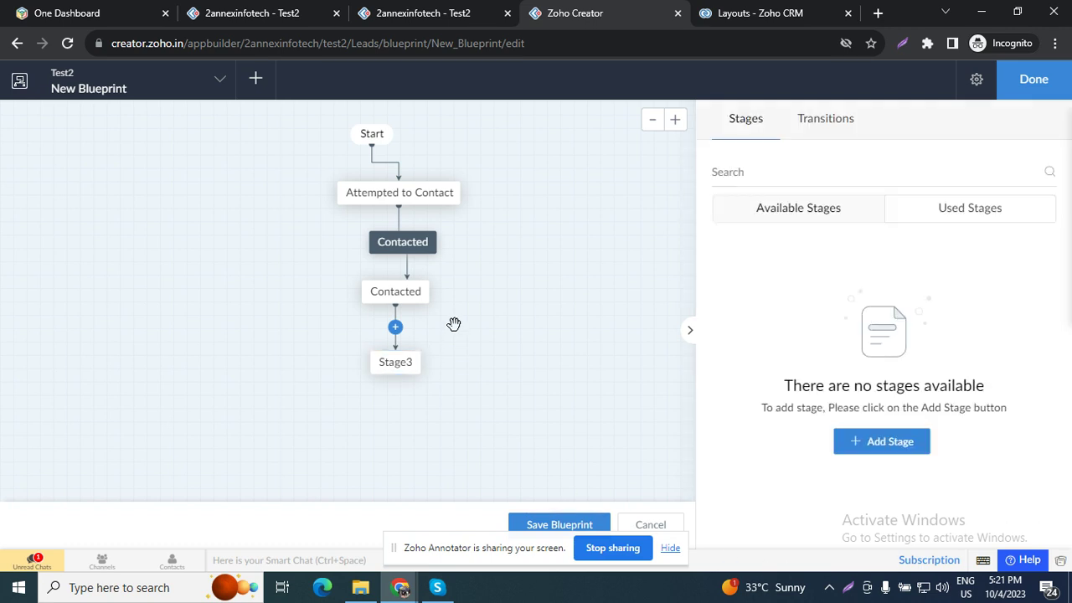
Step: Create the Attachements transition from Contacted to Add Attachments
{"action": "left_click", "coordinate": [835, 121]}
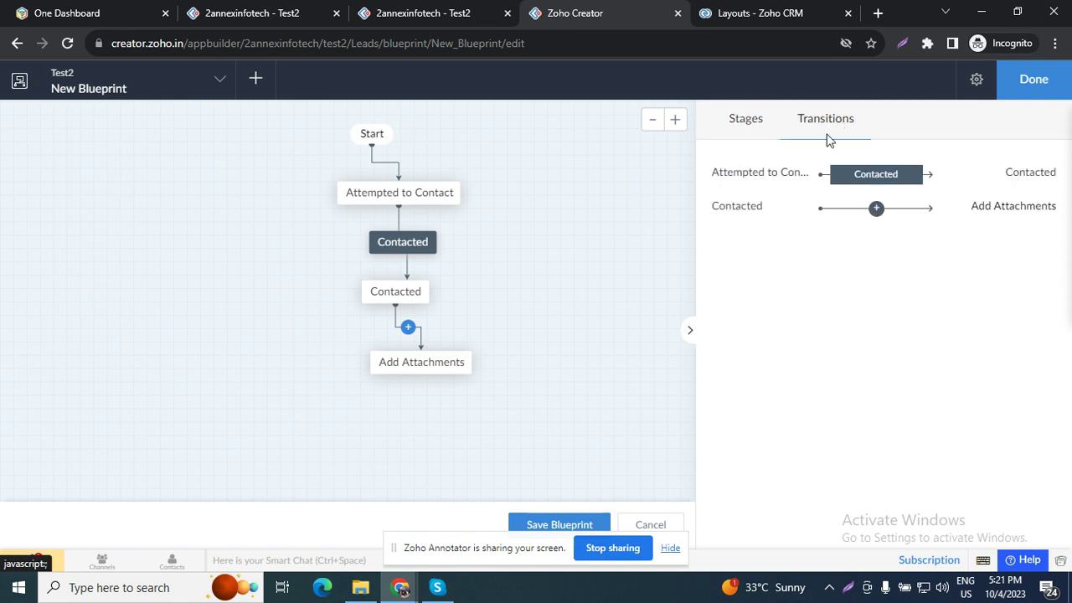
{"action": "left_click", "coordinate": [750, 136]}
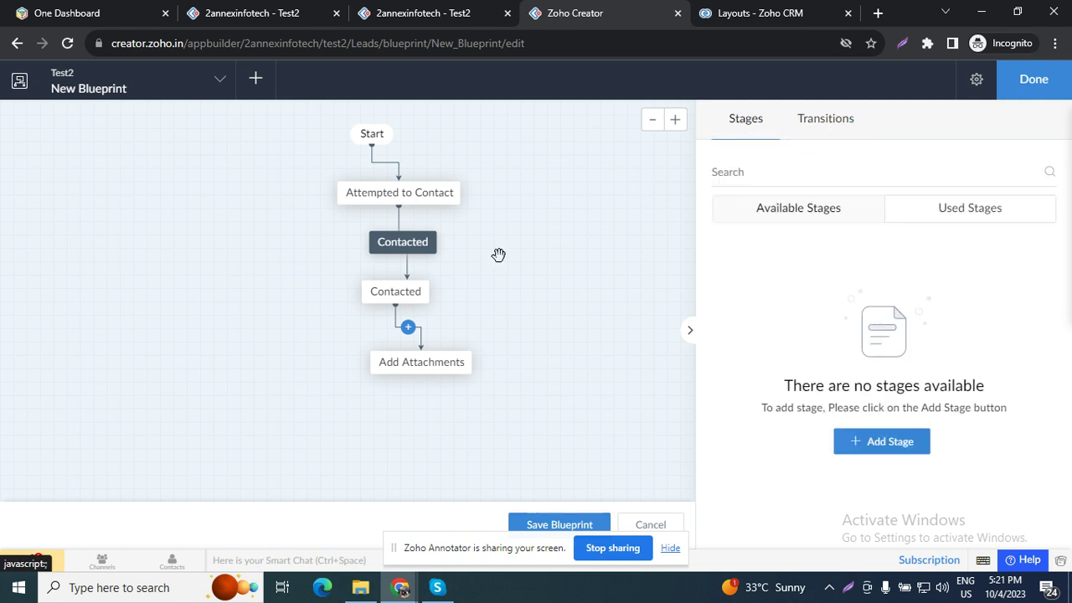
{"action": "left_click", "coordinate": [408, 328]}
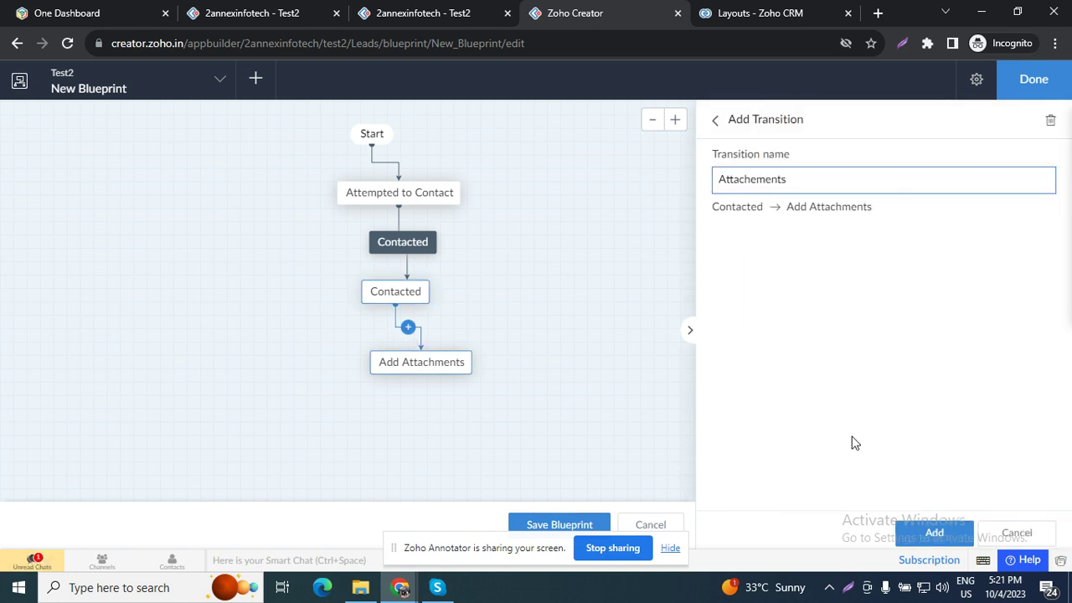
{"action": "left_click", "coordinate": [921, 537]}
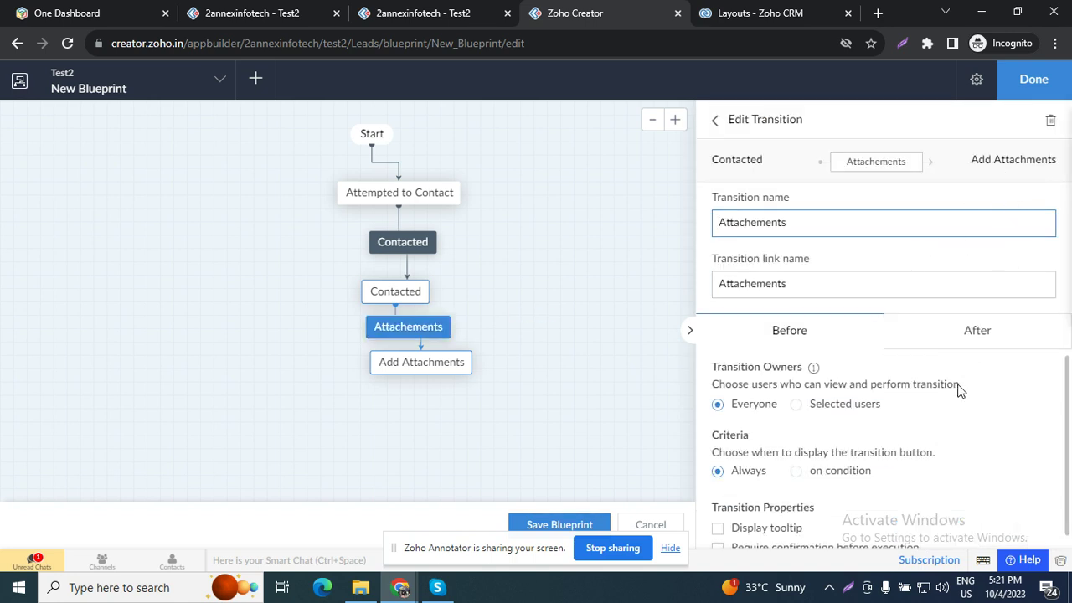
Step: Start a Deluge Script after-action for Attachements, then show the live Test2 app's test pages
{"action": "left_click", "coordinate": [976, 331]}
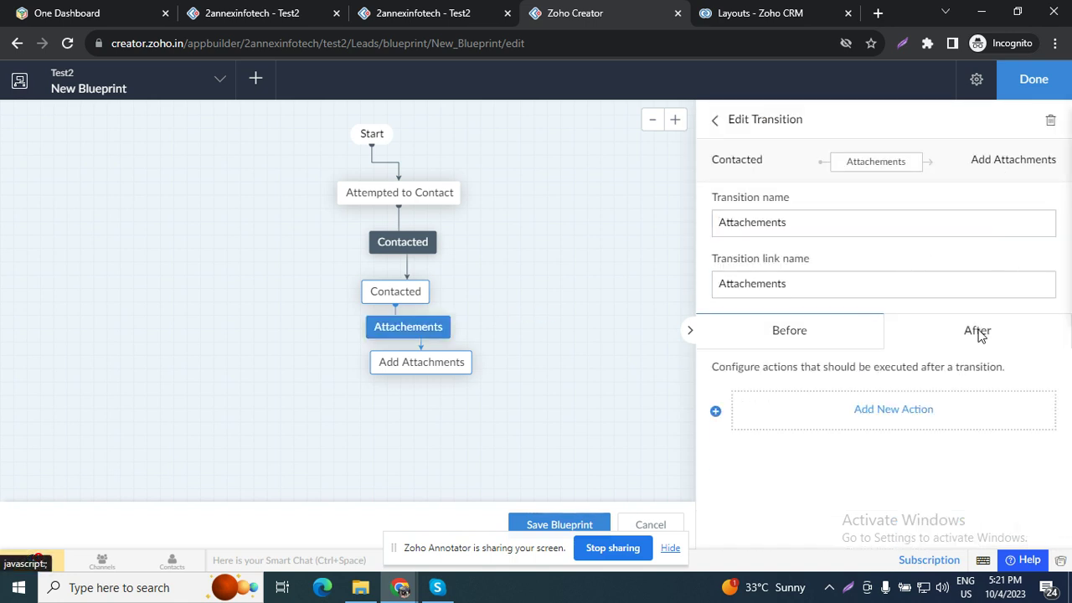
{"action": "left_click", "coordinate": [913, 417]}
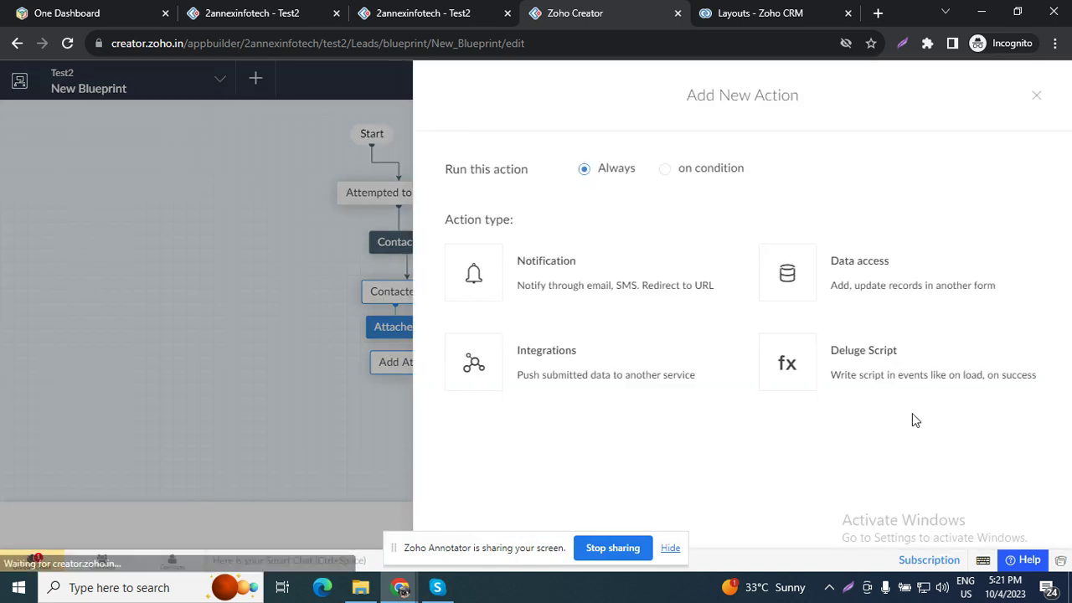
{"action": "left_click", "coordinate": [889, 368]}
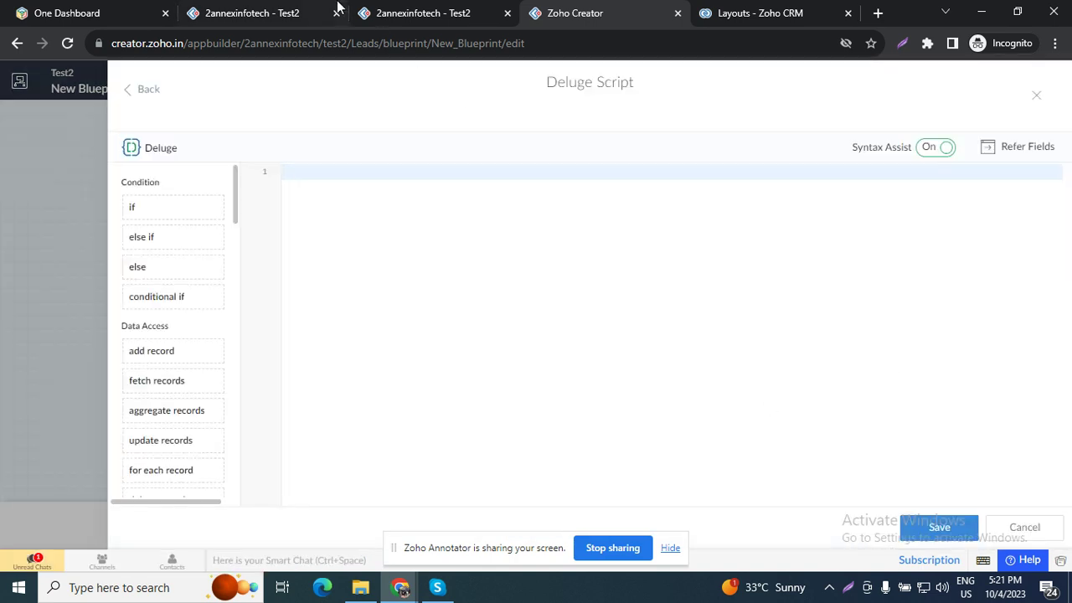
{"action": "left_click", "coordinate": [266, 11]}
{"action": "left_click", "coordinate": [73, 276]}
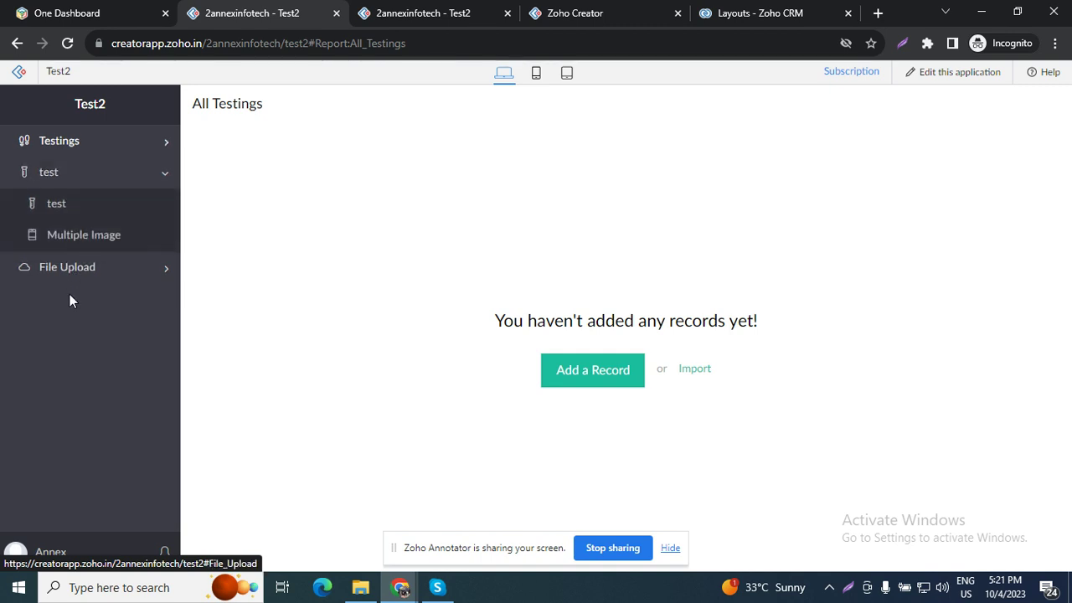
Step: Open the live File Upload form and select the #Form:File_Upload part of its address
{"action": "left_click", "coordinate": [71, 270]}
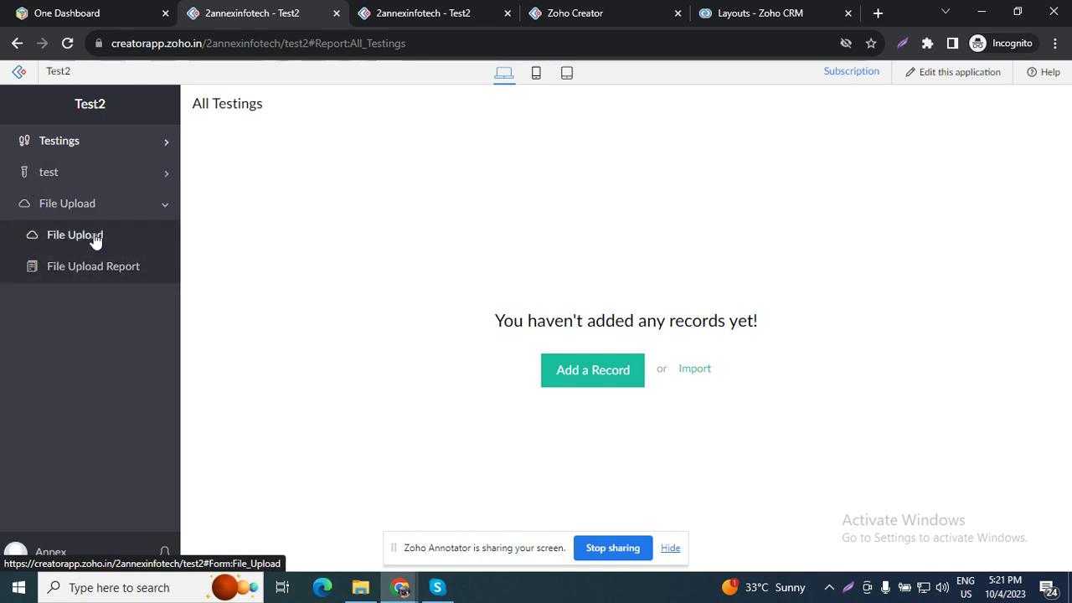
{"action": "left_click", "coordinate": [83, 238]}
{"action": "left_click_drag", "start_coordinate": [444, 43], "coordinate": [308, 47]}
{"action": "key", "text": "ctrl+c"}
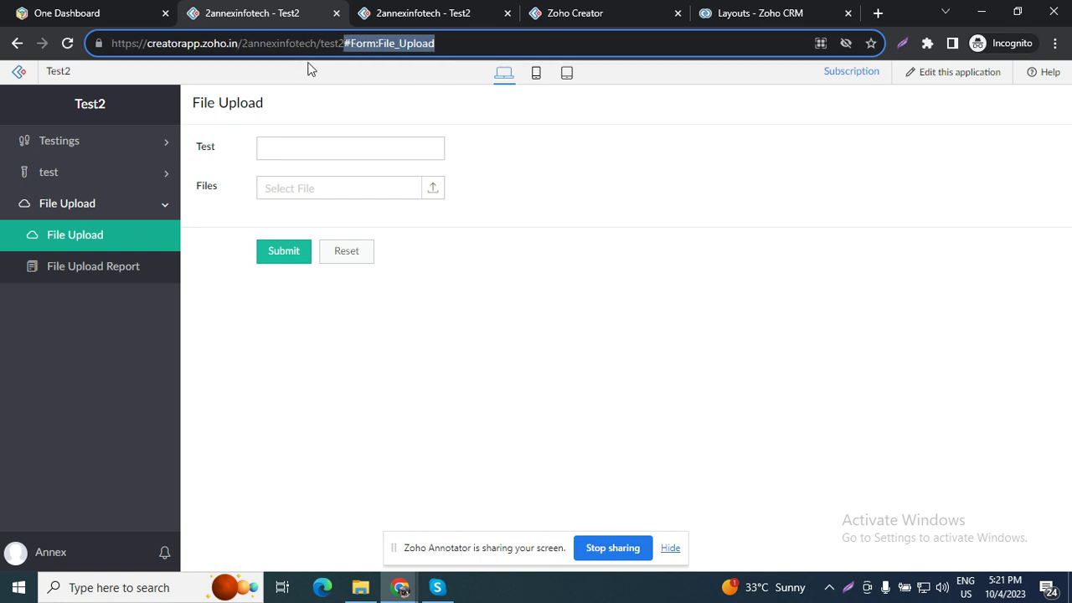
{"action": "left_click", "coordinate": [394, 13]}
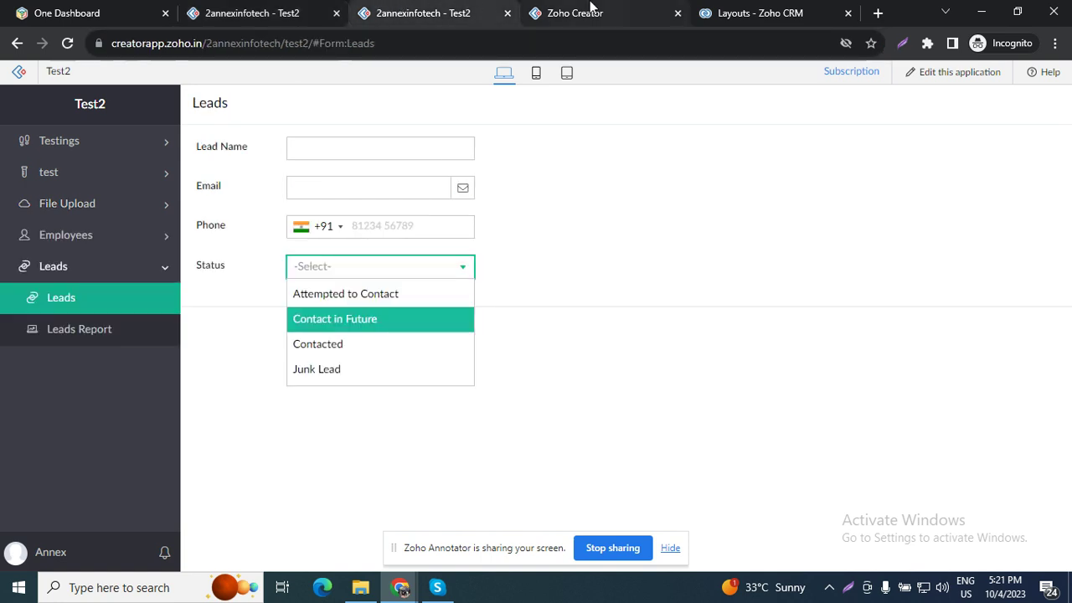
{"action": "left_click", "coordinate": [578, 12]}
Step: Write an openUrl call to "#Form:File_Upload" using the popup window type
{"action": "type", "text": "op"}
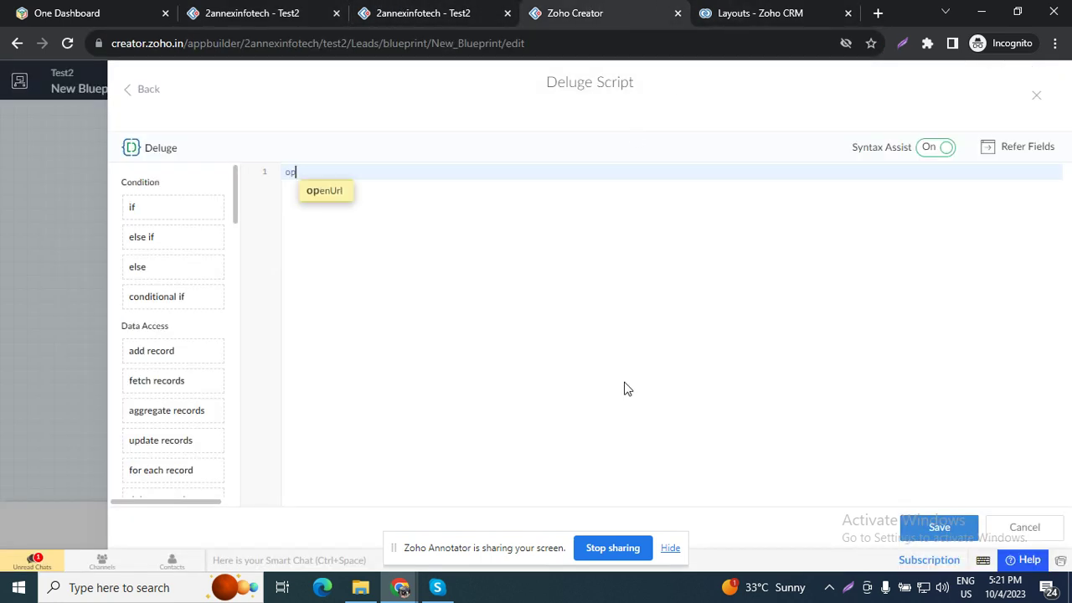
{"action": "key", "text": "Return"}
{"action": "type", "text": "\""}
{"action": "key", "text": "ctrl+v"}
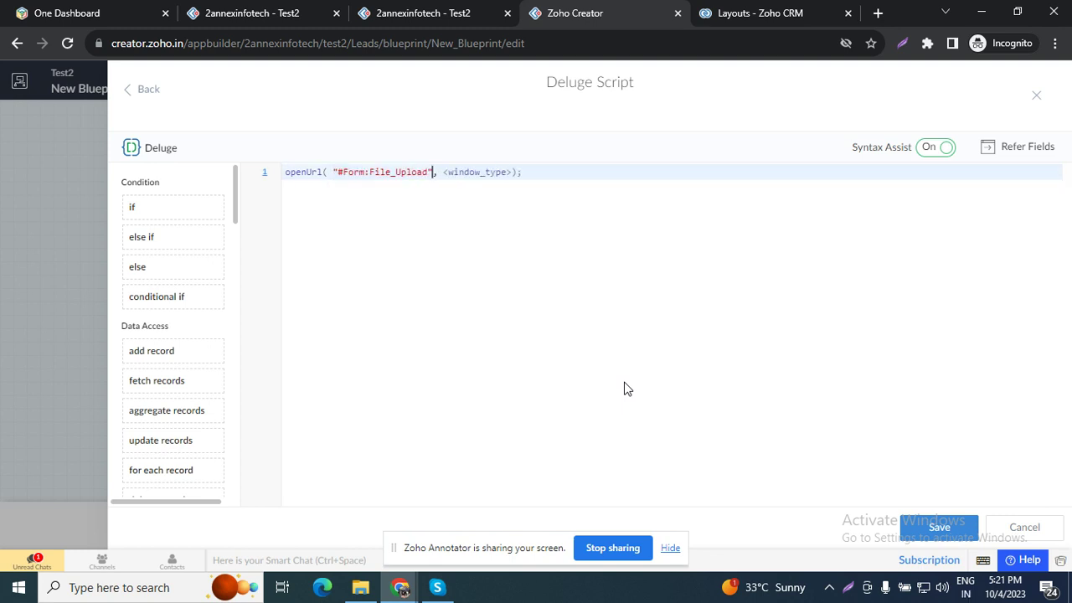
{"action": "key", "text": "Tab"}
{"action": "key", "text": "Down"}
{"action": "key", "text": "Down"}
{"action": "key", "text": "Down"}
{"action": "key", "text": "Return"}
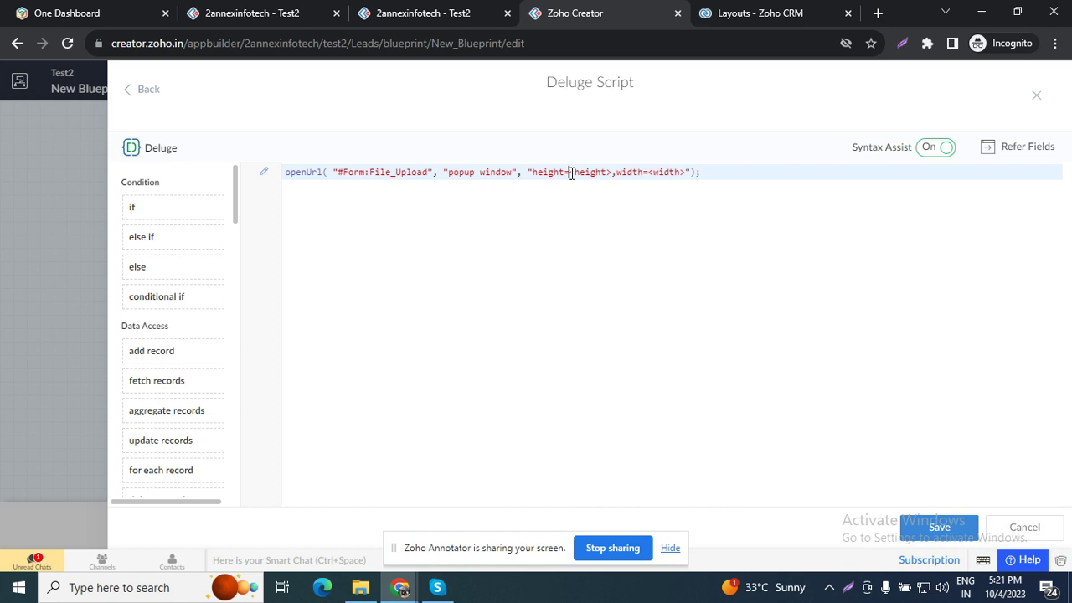
Step: Set the popup height and width to 800, save the script, and tidy the Add Attachments node
{"action": "left_click_drag", "start_coordinate": [570, 172], "coordinate": [601, 173]}
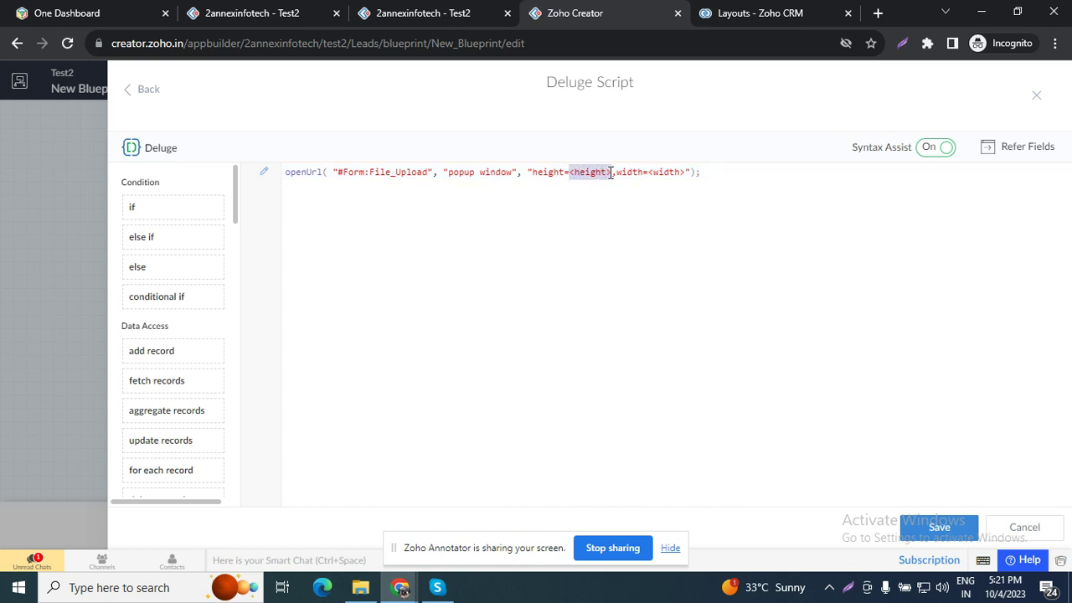
{"action": "type", "text": "800"}
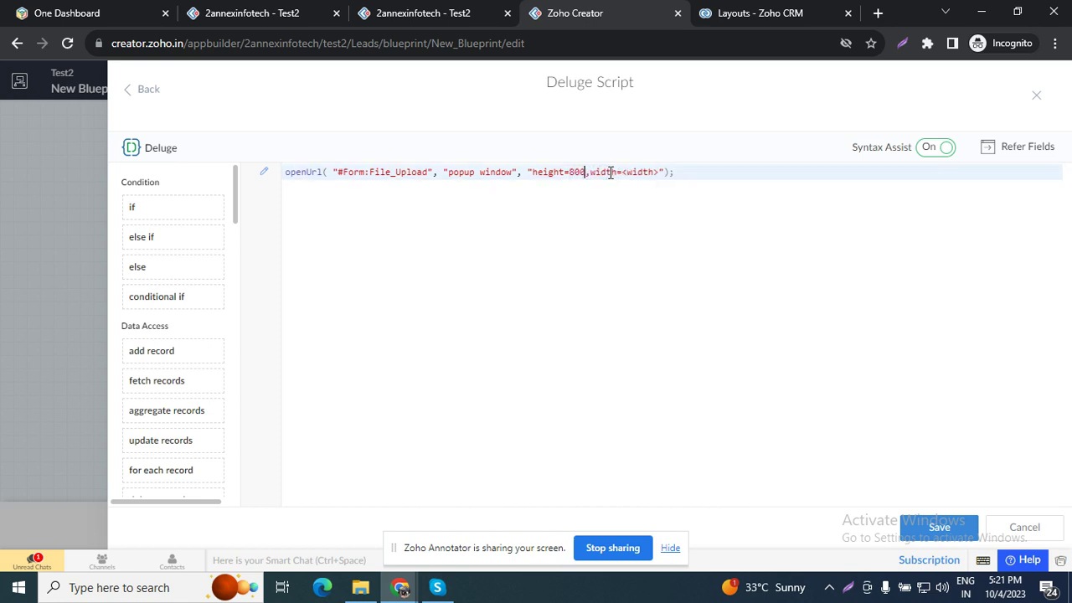
{"action": "left_click_drag", "start_coordinate": [624, 171], "coordinate": [657, 178]}
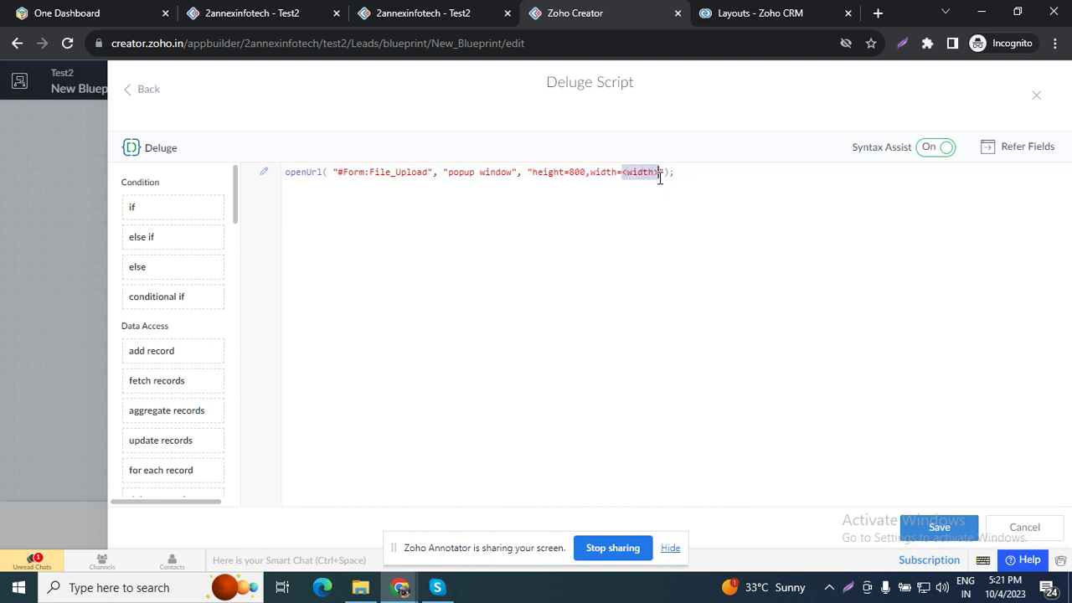
{"action": "type", "text": "800"}
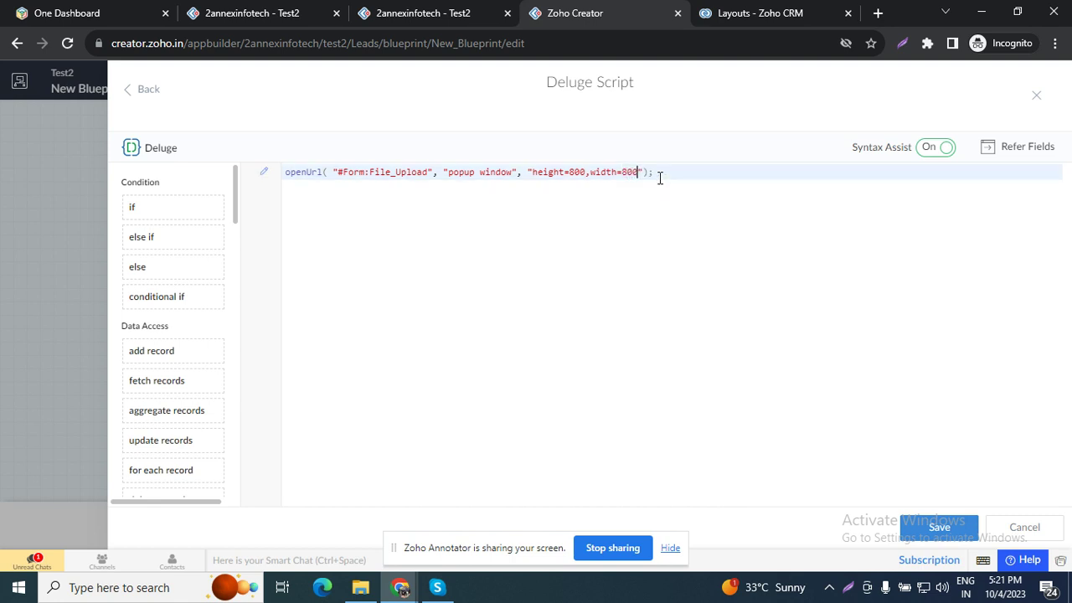
{"action": "left_click", "coordinate": [939, 529]}
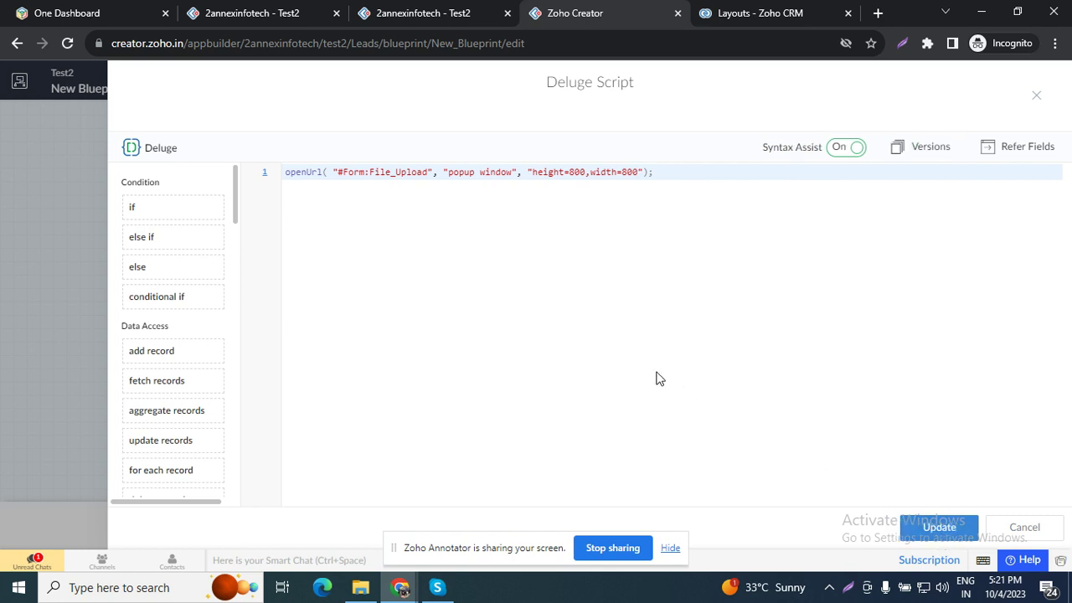
{"action": "left_click", "coordinate": [1036, 96]}
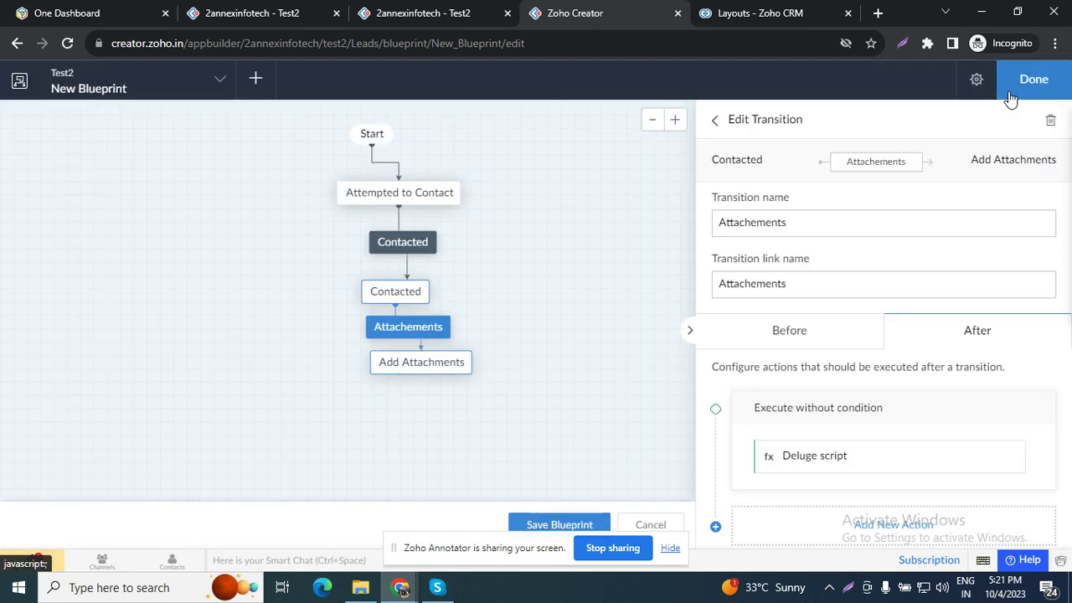
{"action": "left_click_drag", "start_coordinate": [412, 361], "coordinate": [390, 389]}
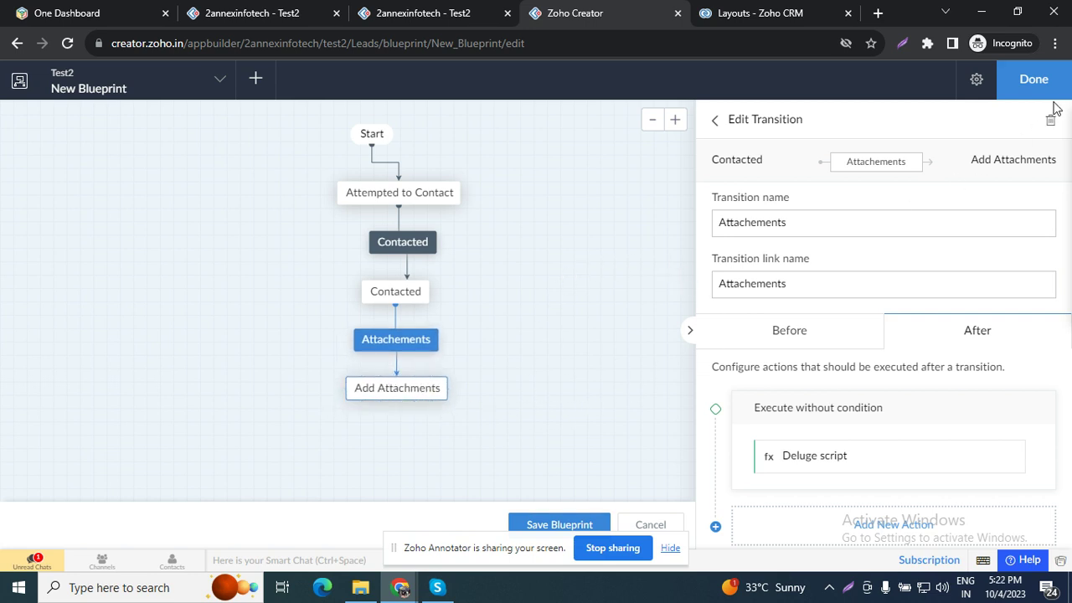
Step: Save the blueprint and return to the blueprints list
{"action": "left_click", "coordinate": [1037, 80]}
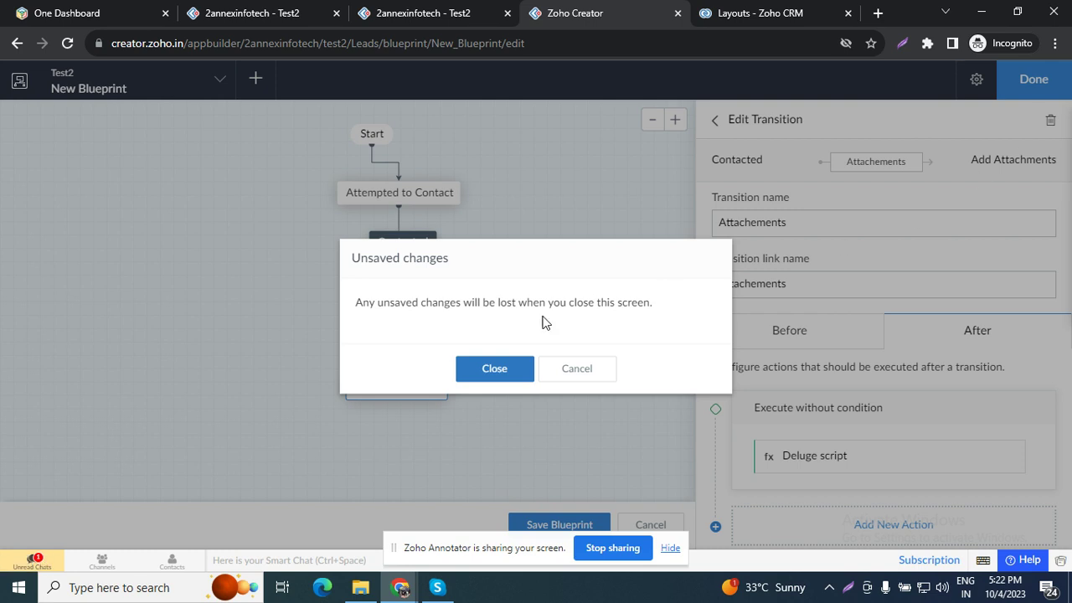
{"action": "left_click", "coordinate": [578, 385]}
{"action": "left_click", "coordinate": [562, 523]}
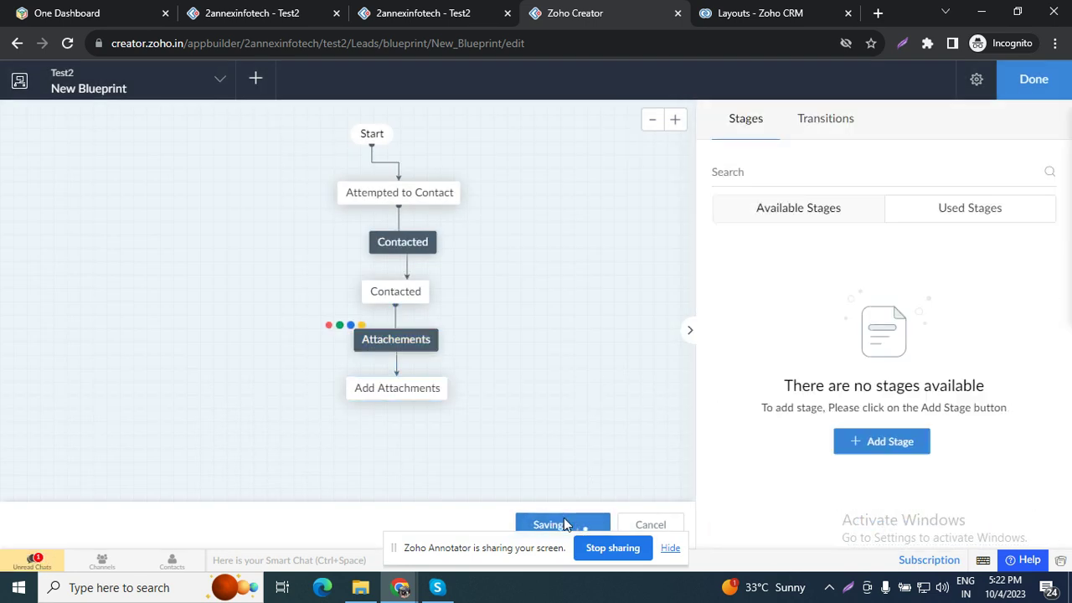
{"action": "left_click", "coordinate": [1023, 90]}
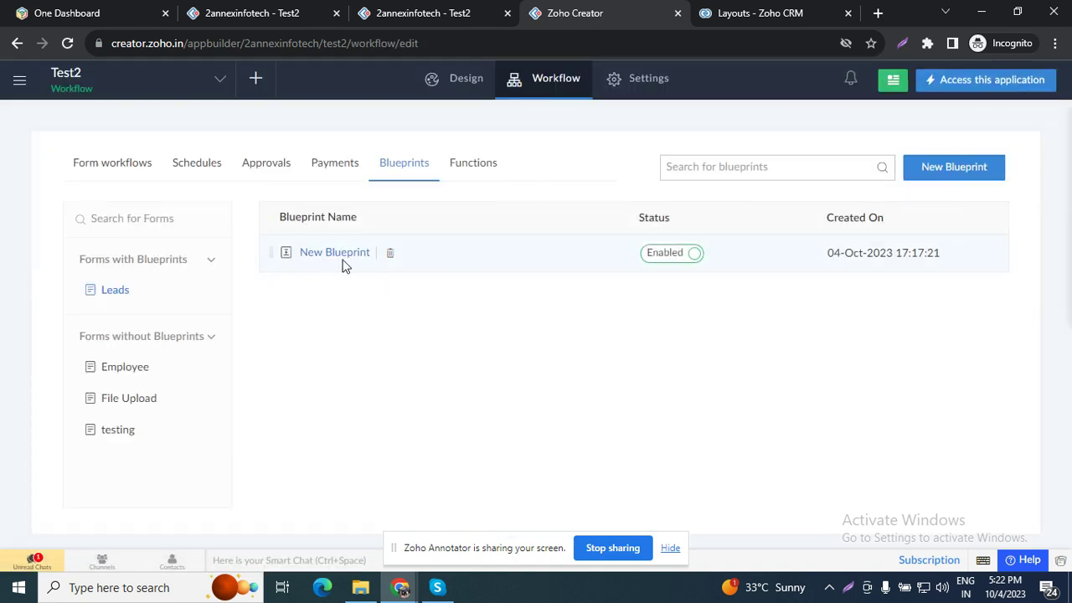
Step: Load a blank Leads form in the live app and open a new browser tab
{"action": "left_click", "coordinate": [418, 8]}
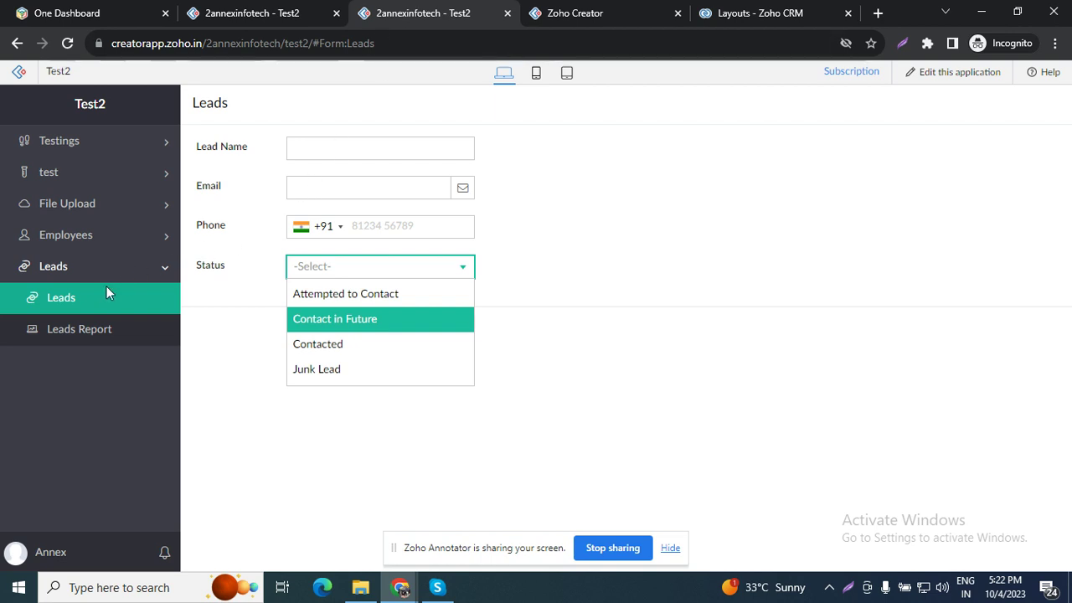
{"action": "left_click", "coordinate": [97, 310]}
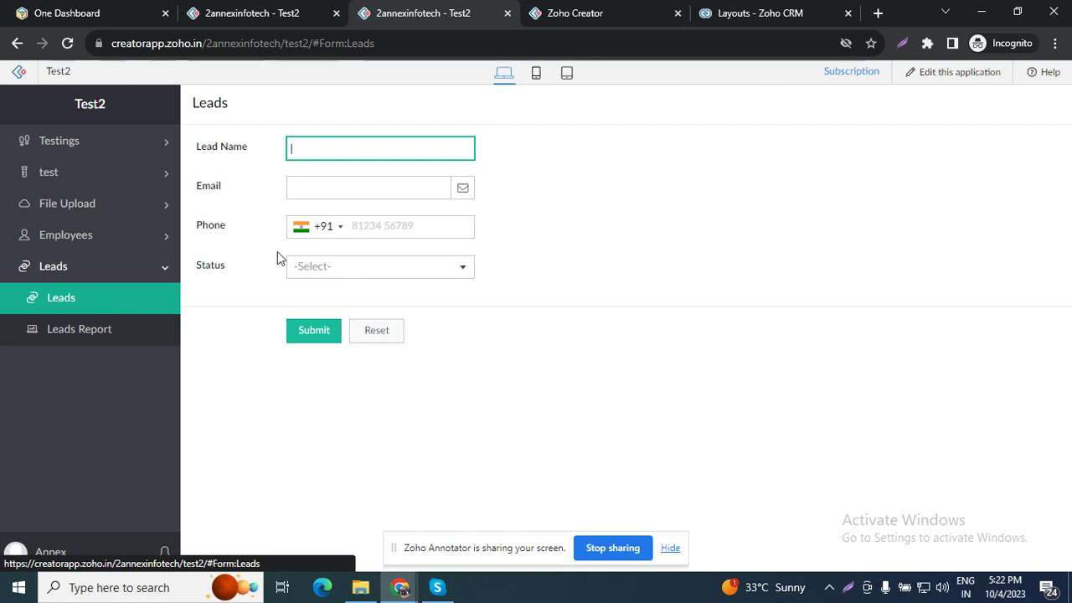
{"action": "left_click", "coordinate": [878, 13]}
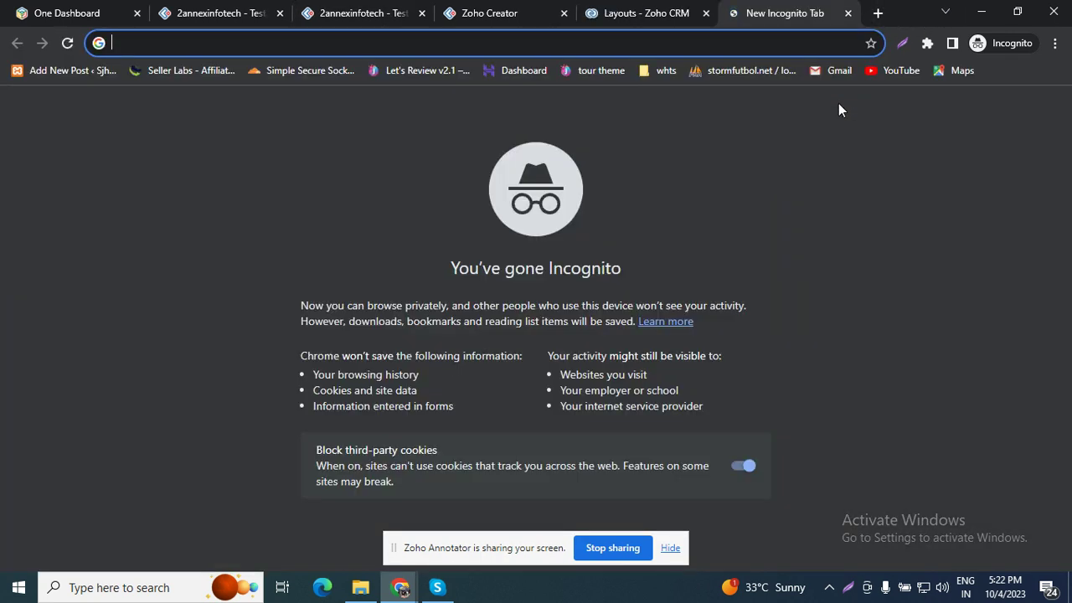
Step: Go to 10minutemail.net and copy its disposable e-mail address to the clipboard
{"action": "type", "text": "10min"}
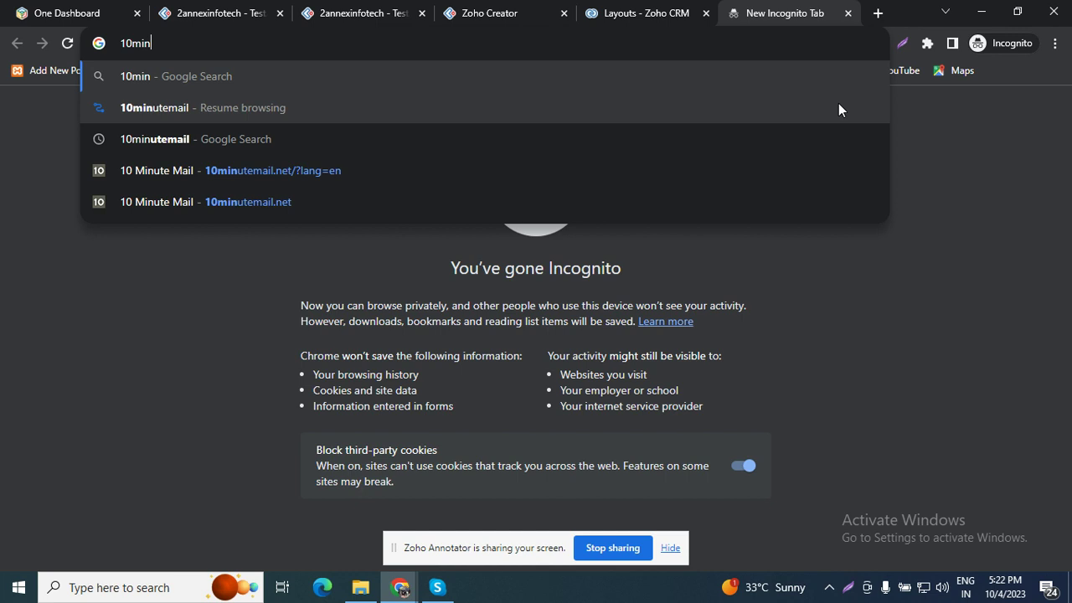
{"action": "left_click", "coordinate": [269, 201]}
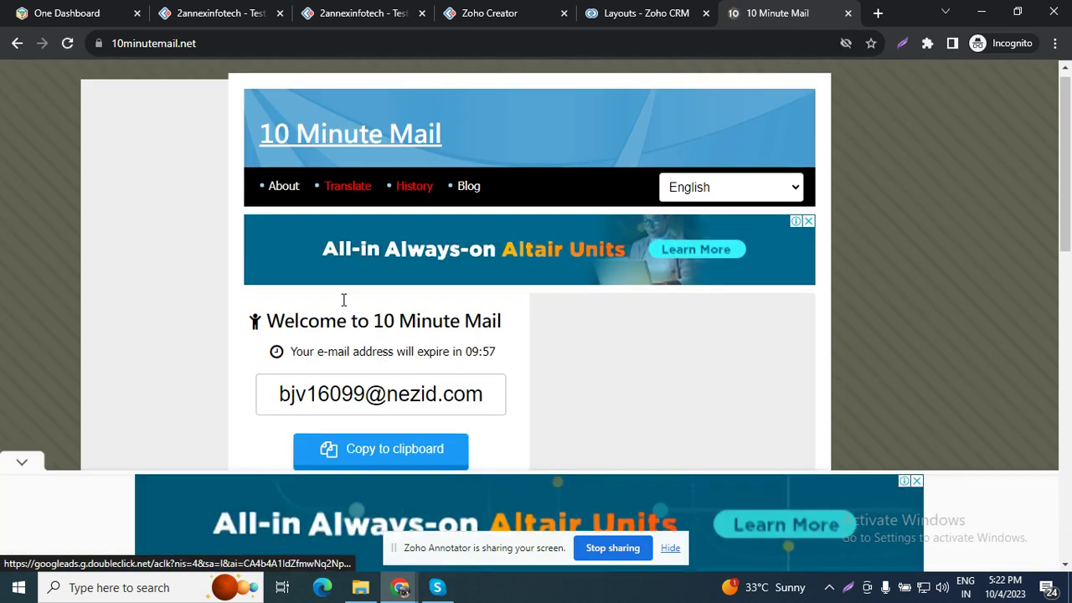
{"action": "scroll", "coordinate": [382, 383], "scroll_direction": "down", "scroll_amount": 1}
{"action": "left_click", "coordinate": [382, 383]}
{"action": "left_click", "coordinate": [633, 10]}
Step: Fill the Leads form with name Test, the pasted temporary e-mail and a phone number
{"action": "left_click", "coordinate": [505, 8]}
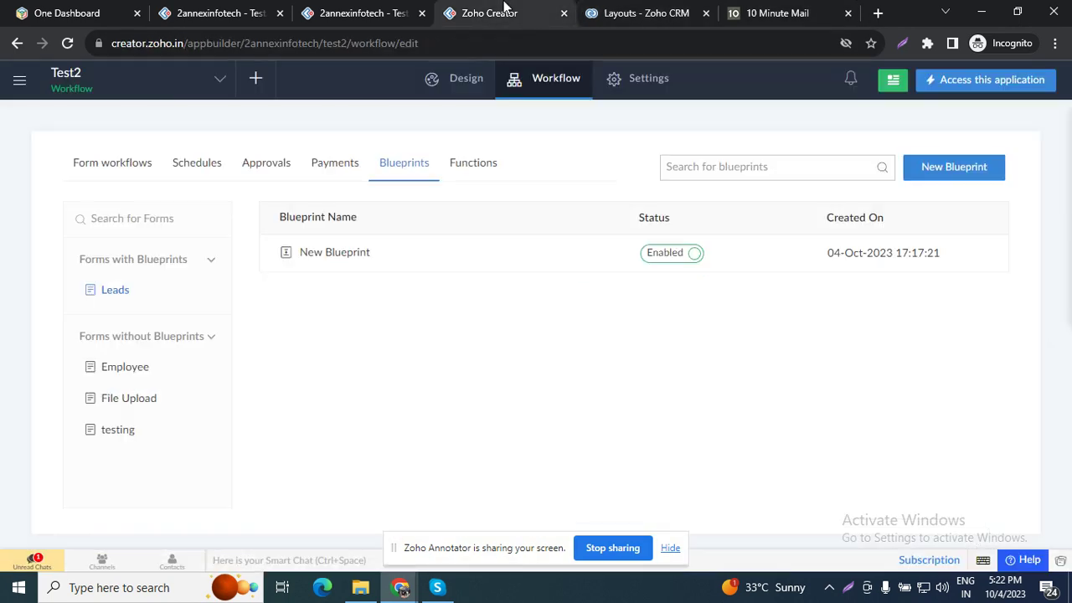
{"action": "left_click", "coordinate": [364, 10]}
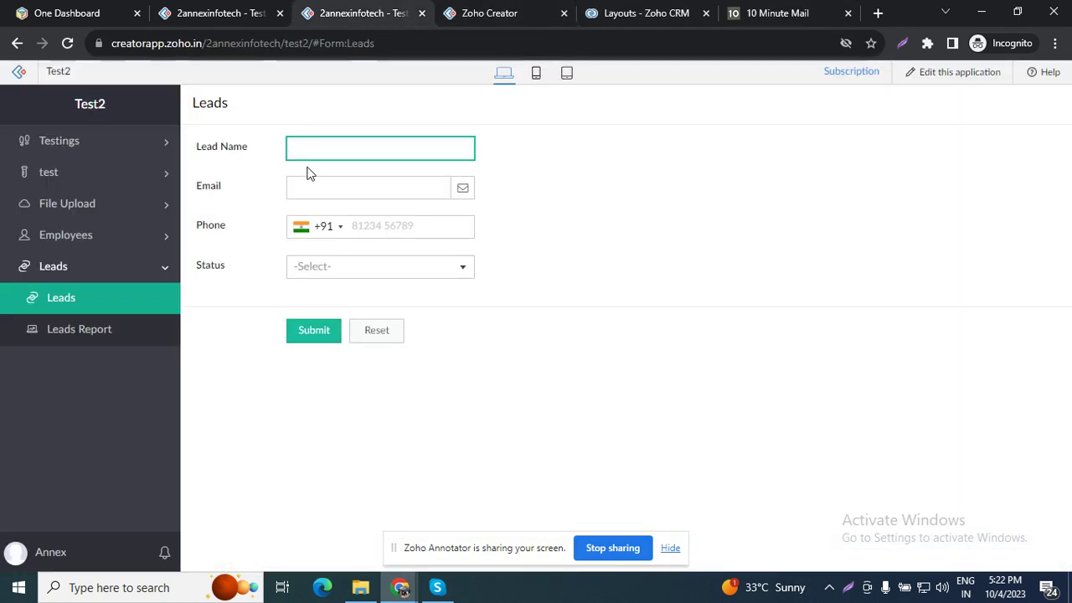
{"action": "type", "text": "Tes"}
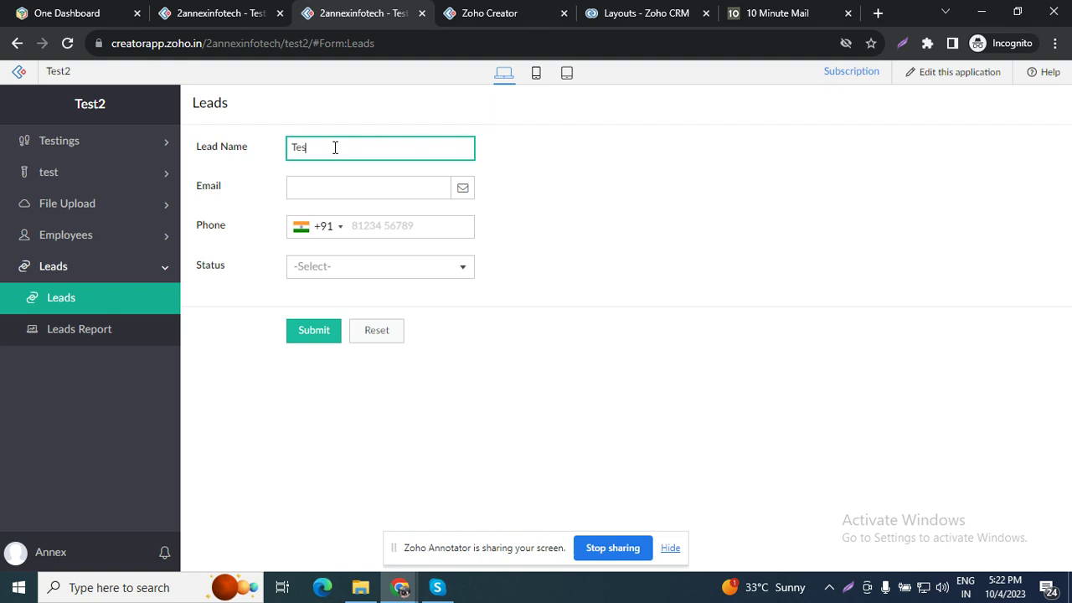
{"action": "type", "text": "t"}
{"action": "left_click", "coordinate": [333, 187]}
{"action": "key", "text": "ctrl+v"}
{"action": "left_click", "coordinate": [416, 225]}
{"action": "type", "text": "9876543210"}
Step: Set status Attempted to Contact, submit the lead, and open its record in Leads Report
{"action": "left_click", "coordinate": [329, 269]}
{"action": "left_click", "coordinate": [339, 294]}
{"action": "left_click", "coordinate": [314, 332]}
{"action": "left_click", "coordinate": [119, 335]}
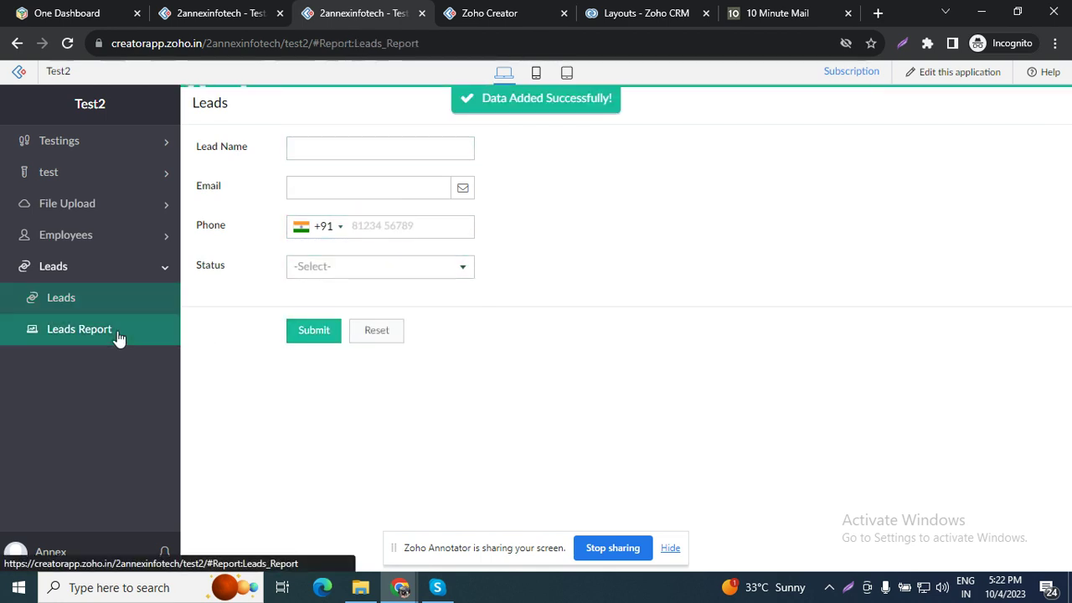
{"action": "left_click", "coordinate": [295, 170]}
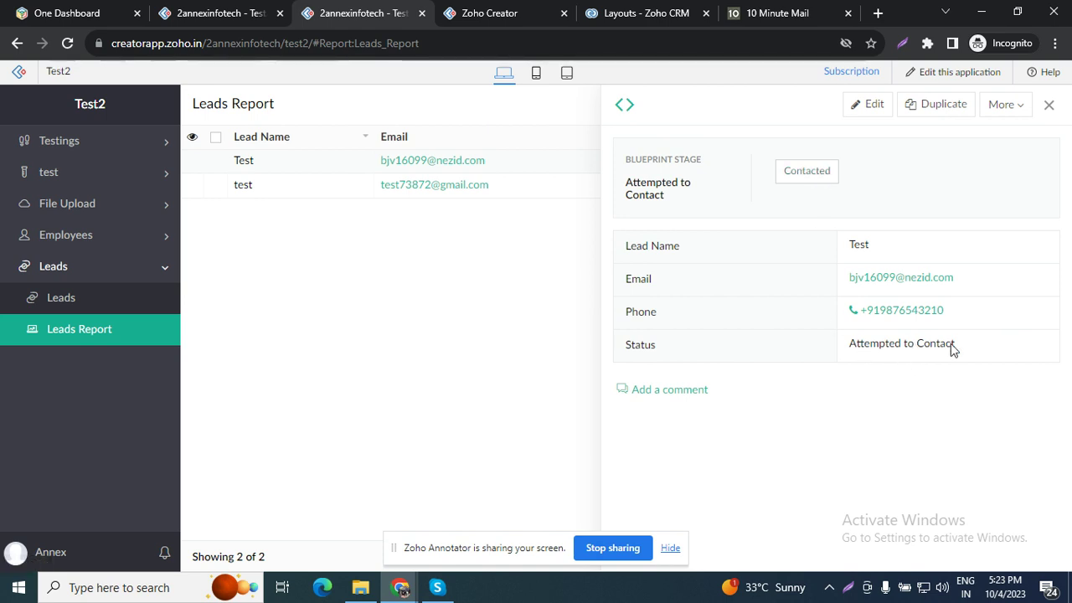
Step: Run the Test lead's Contacted transition and reopen its record to confirm the new stage
{"action": "left_click", "coordinate": [806, 172]}
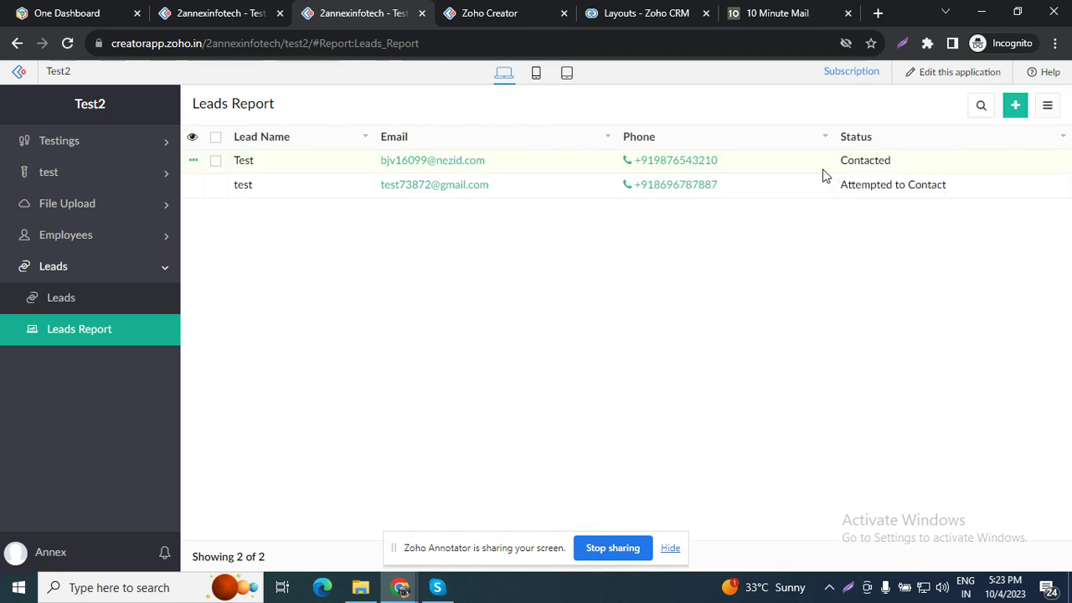
{"action": "left_click", "coordinate": [780, 170]}
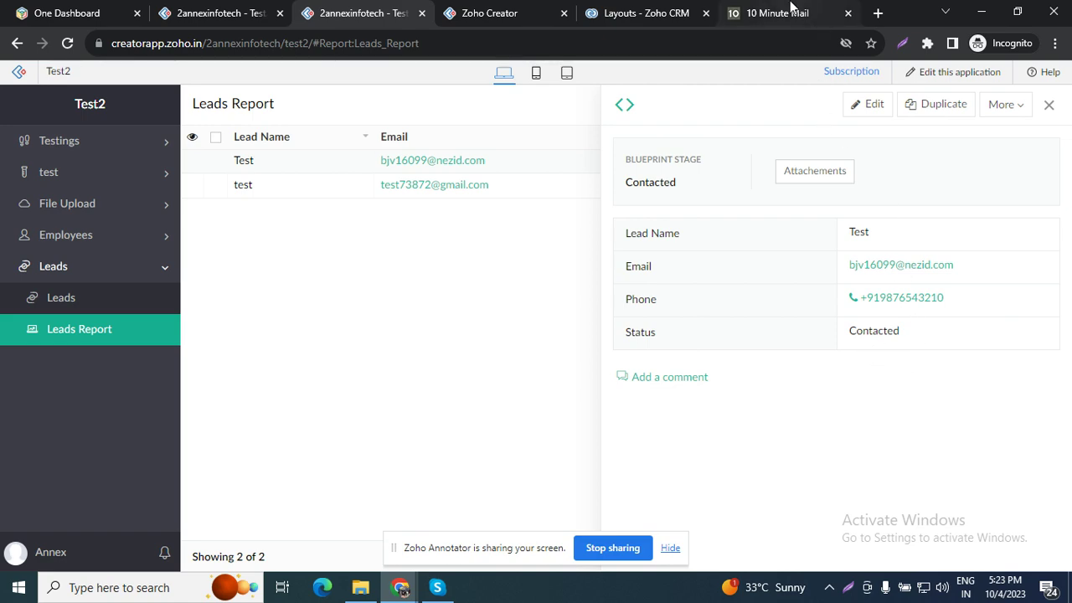
{"action": "left_click", "coordinate": [792, 10]}
Step: Dismiss the 10 Minute Mail ads and refresh the inbox for the lead status email
{"action": "scroll", "coordinate": [586, 272], "scroll_direction": "down", "scroll_amount": 4}
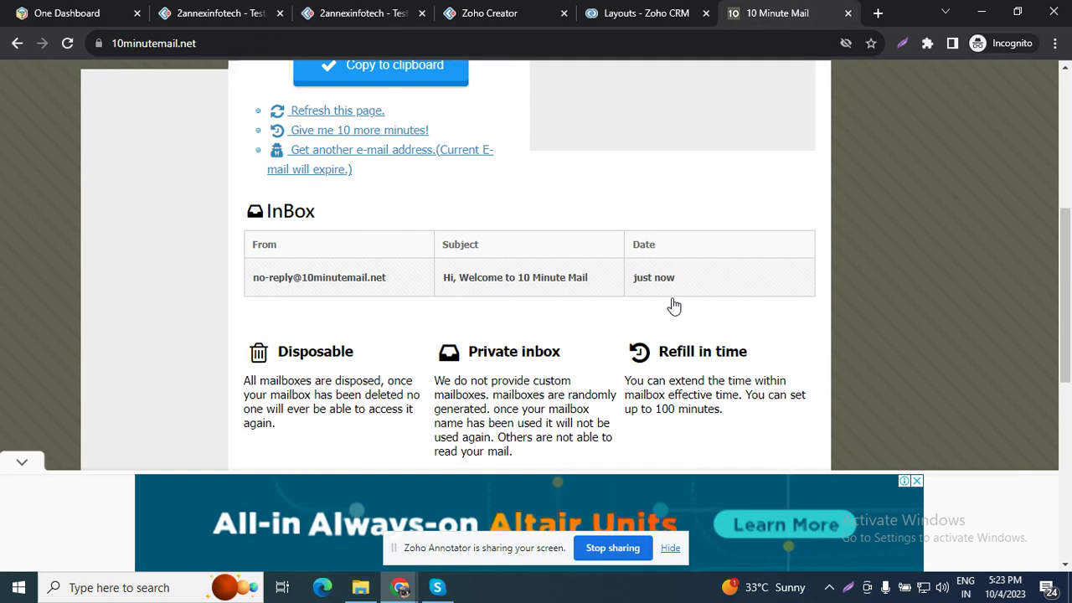
{"action": "left_click", "coordinate": [18, 464]}
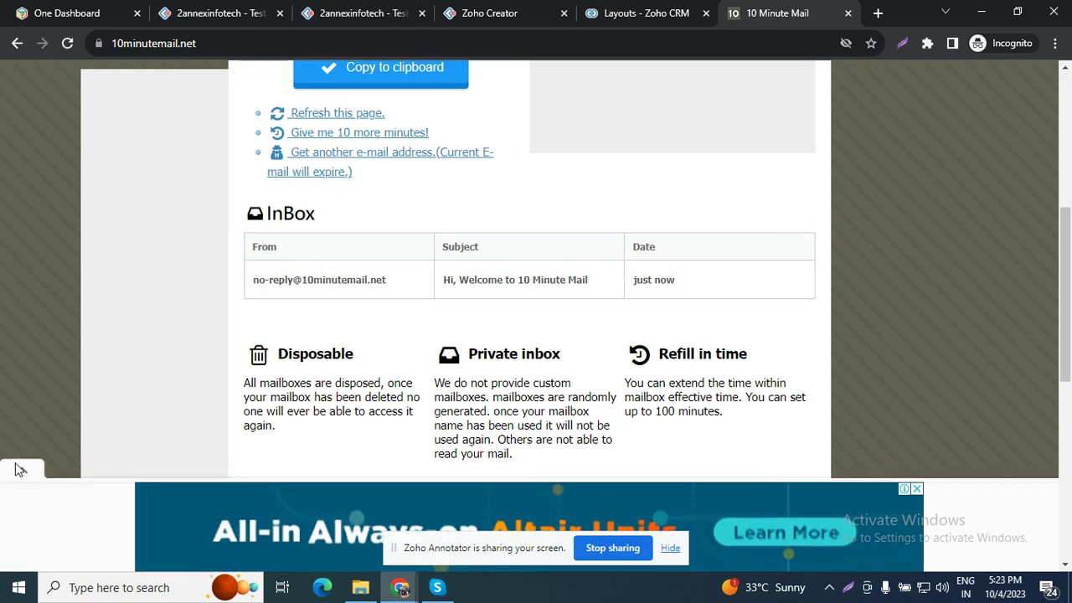
{"action": "scroll", "coordinate": [354, 326], "scroll_direction": "up", "scroll_amount": 3}
{"action": "left_click", "coordinate": [354, 351]}
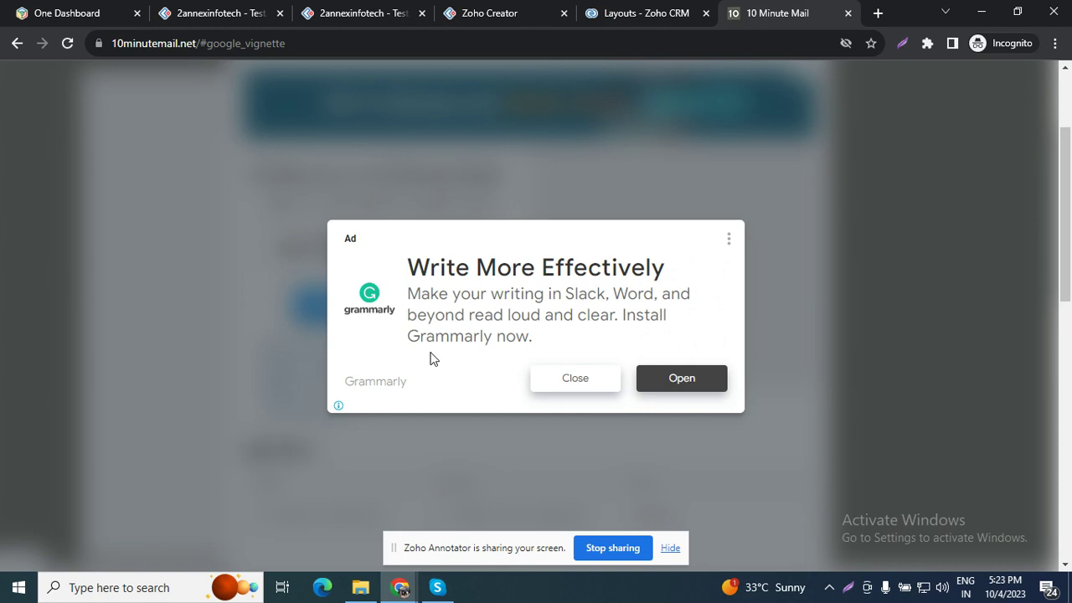
{"action": "left_click", "coordinate": [570, 390]}
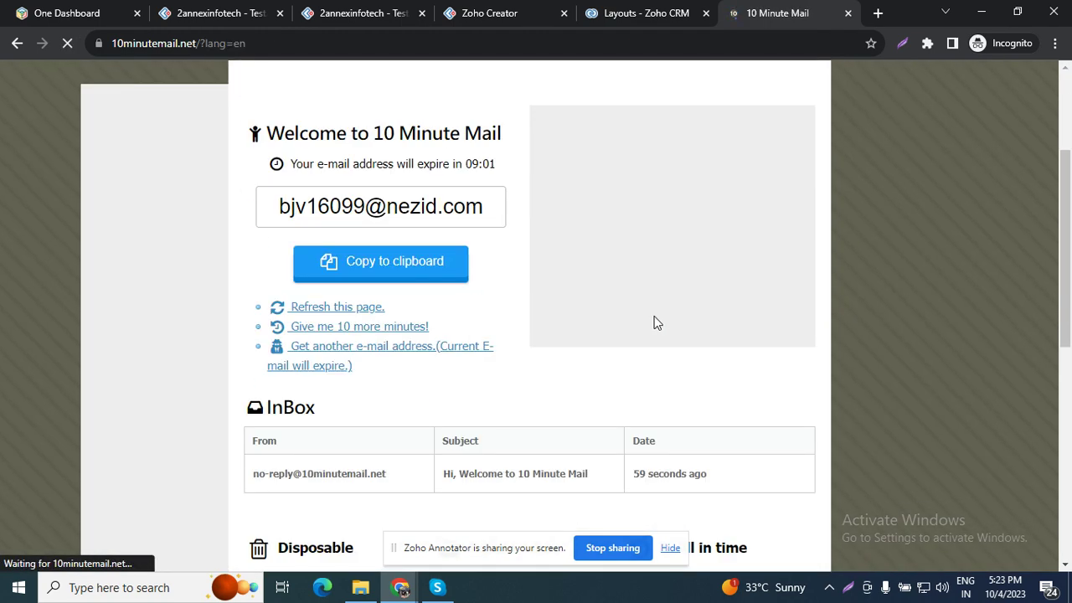
{"action": "scroll", "coordinate": [649, 323], "scroll_direction": "down", "scroll_amount": 2}
{"action": "scroll", "coordinate": [643, 321], "scroll_direction": "up", "scroll_amount": 1}
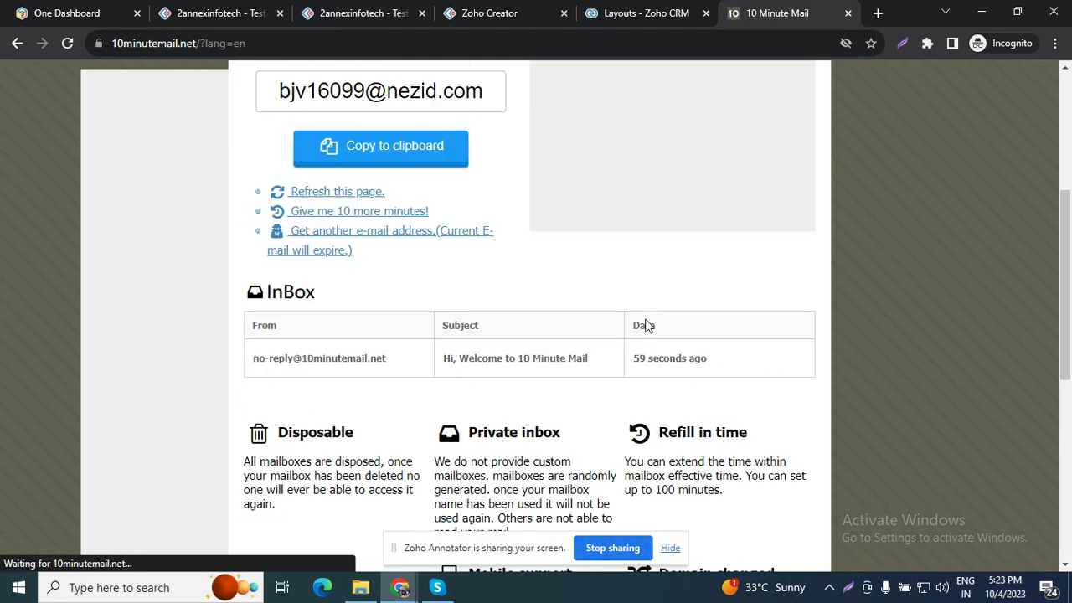
{"action": "left_click", "coordinate": [362, 202]}
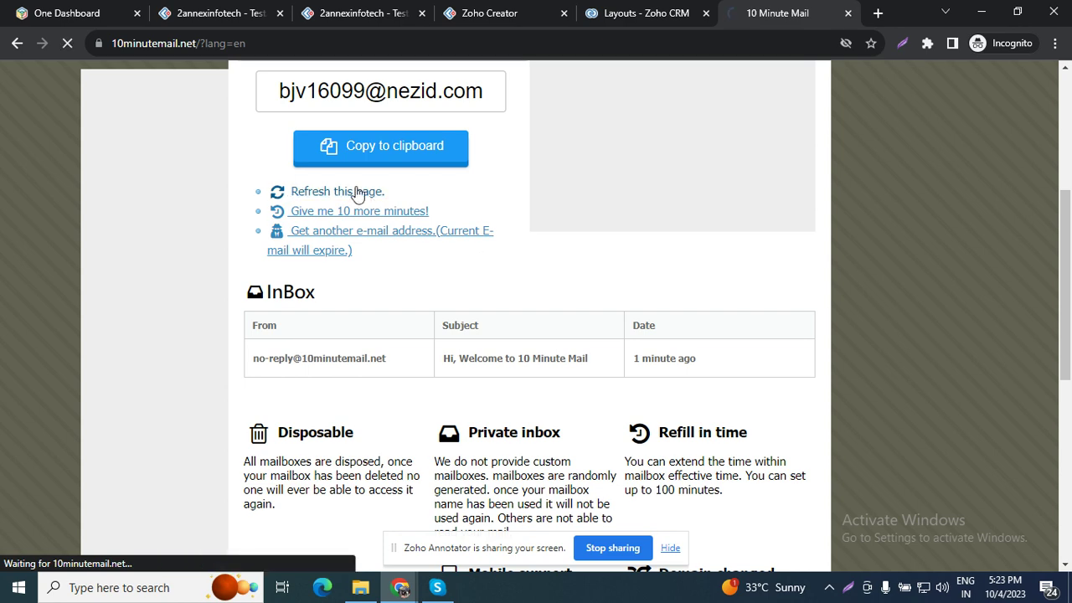
{"action": "left_click", "coordinate": [355, 192]}
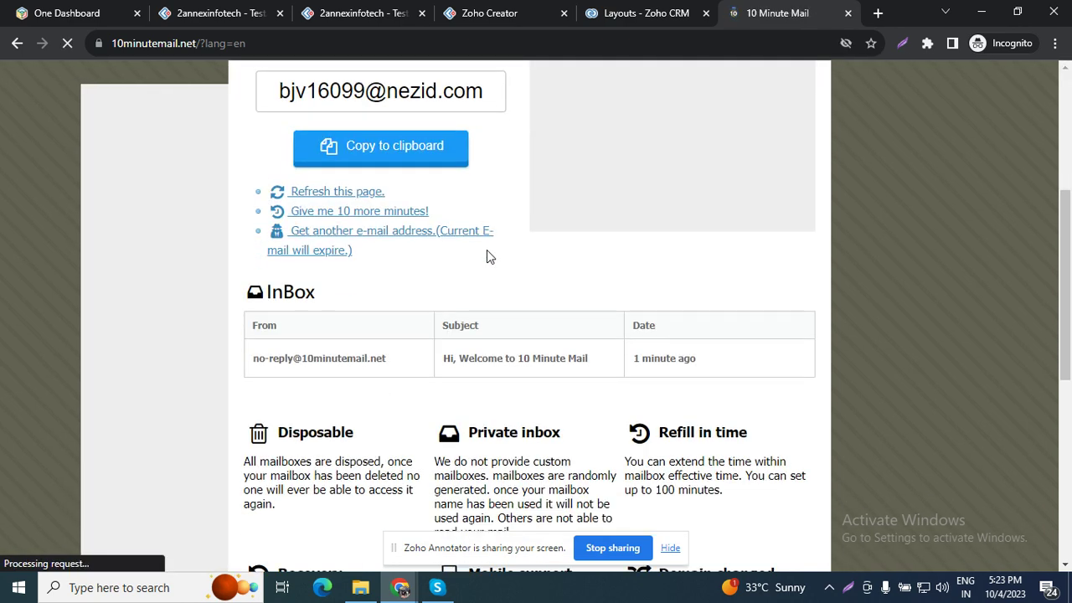
Step: Keep extending the mailbox by ten minutes and refreshing until 'Your Lead Status is Attempted to Contact' arrives
{"action": "left_click", "coordinate": [366, 216]}
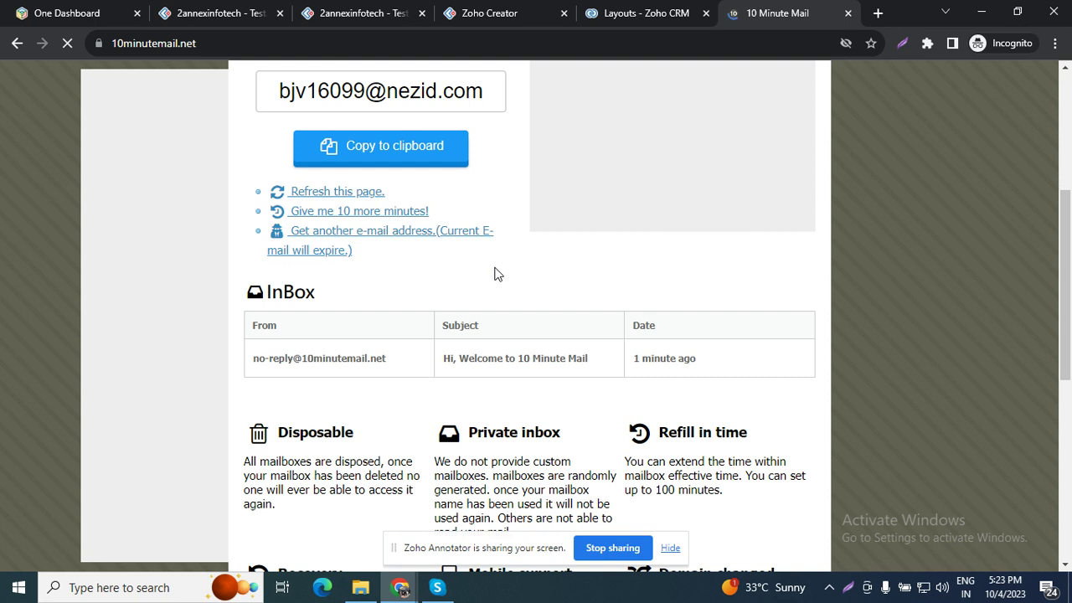
{"action": "scroll", "coordinate": [494, 274], "scroll_direction": "up", "scroll_amount": 2}
{"action": "scroll", "coordinate": [496, 274], "scroll_direction": "down", "scroll_amount": 3}
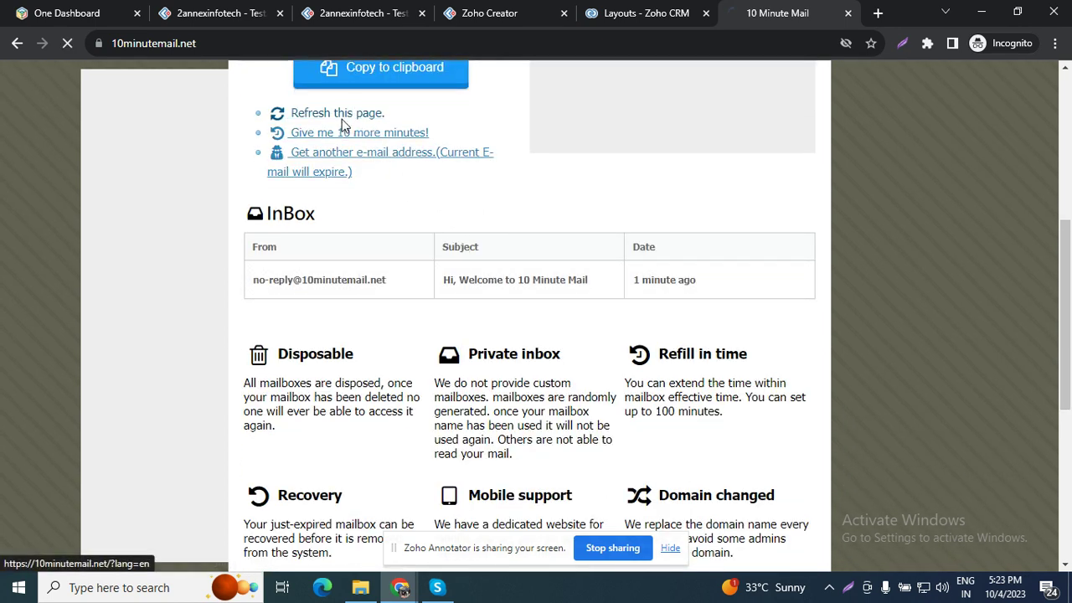
{"action": "scroll", "coordinate": [507, 311], "scroll_direction": "down", "scroll_amount": 4}
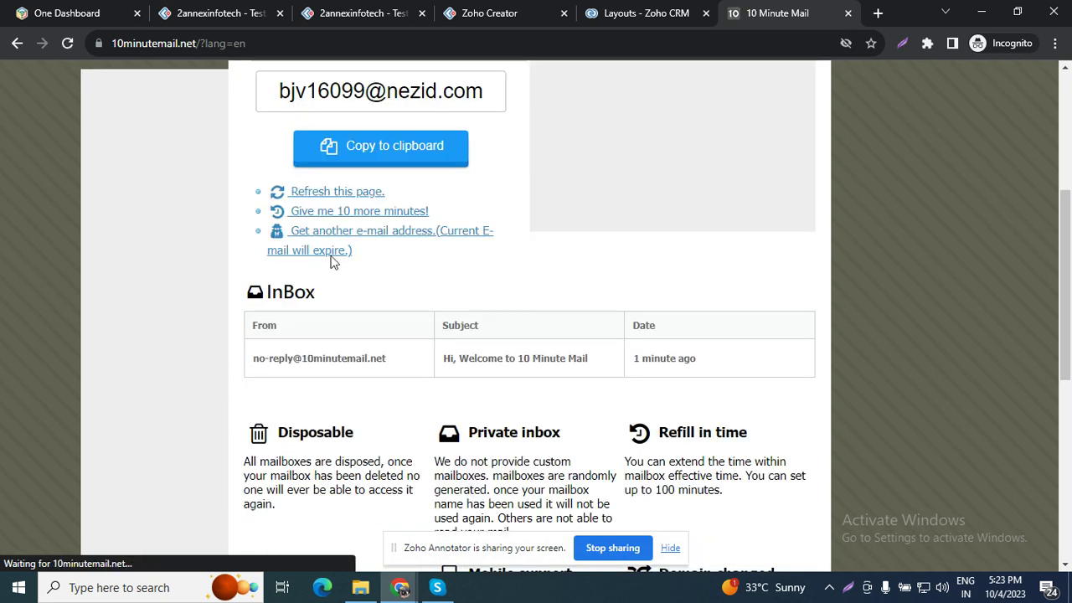
{"action": "left_click", "coordinate": [317, 194]}
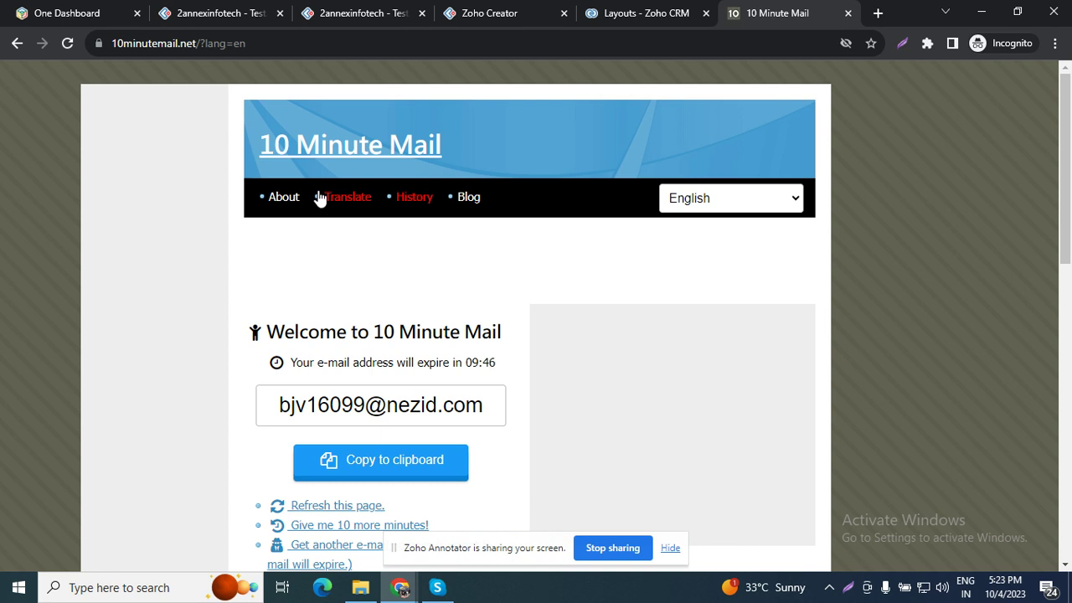
{"action": "scroll", "coordinate": [347, 314], "scroll_direction": "down", "scroll_amount": 3}
{"action": "scroll", "coordinate": [354, 282], "scroll_direction": "down", "scroll_amount": 5}
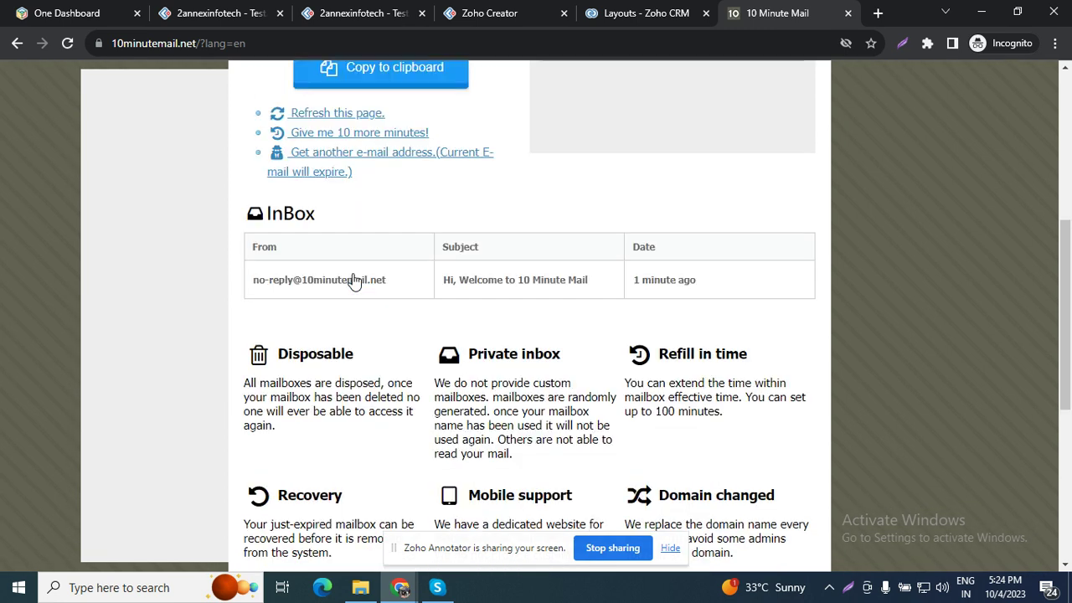
{"action": "scroll", "coordinate": [354, 282], "scroll_direction": "up", "scroll_amount": 2}
{"action": "left_click", "coordinate": [354, 282]}
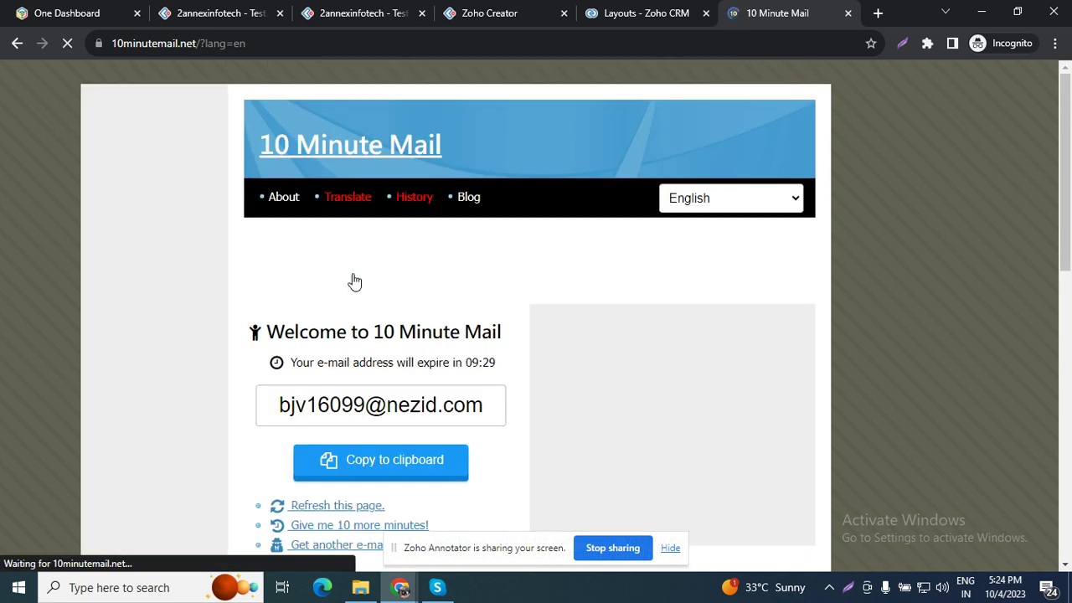
{"action": "scroll", "coordinate": [371, 333], "scroll_direction": "down", "scroll_amount": 4}
{"action": "scroll", "coordinate": [372, 333], "scroll_direction": "up", "scroll_amount": 1}
{"action": "left_click", "coordinate": [360, 216]}
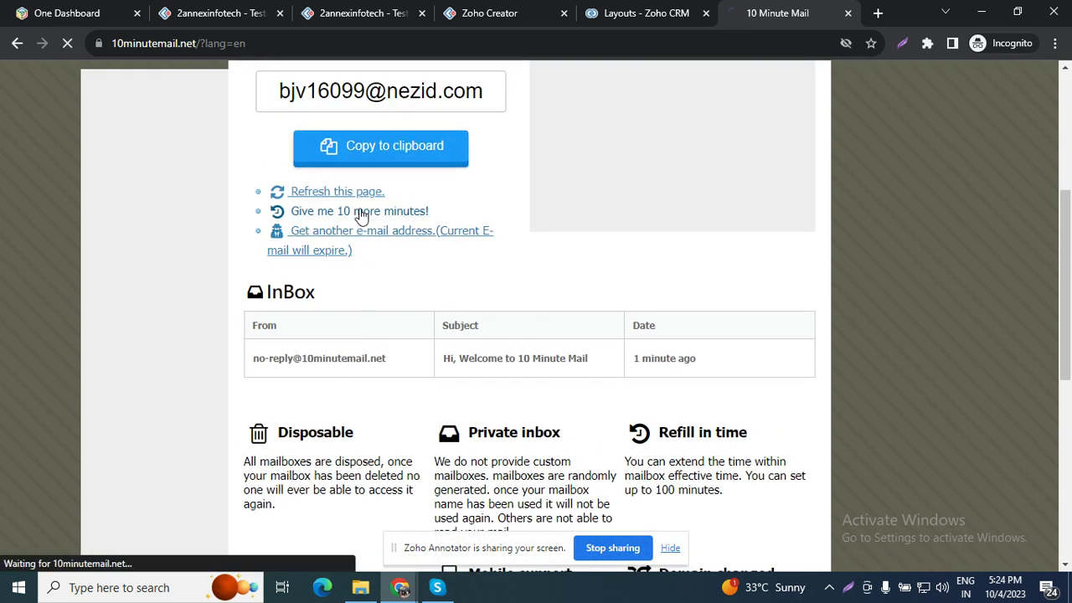
{"action": "scroll", "coordinate": [376, 259], "scroll_direction": "down", "scroll_amount": 5}
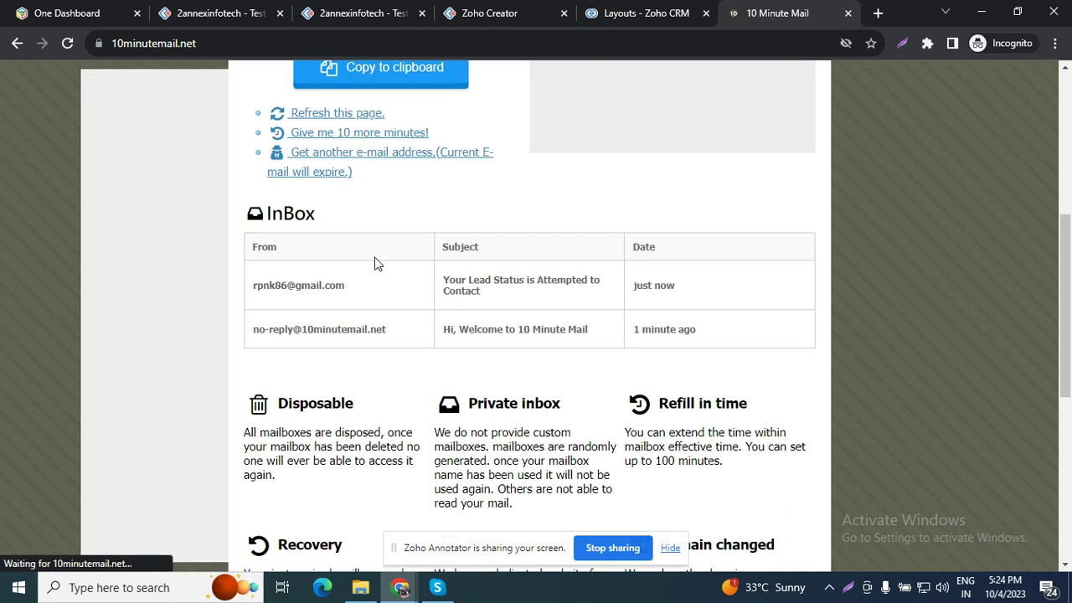
Step: Read the 'Your Lead Status' email's 'Attempted to Contact' text, then confirm the Test lead shows Contacted
{"action": "left_click", "coordinate": [534, 289]}
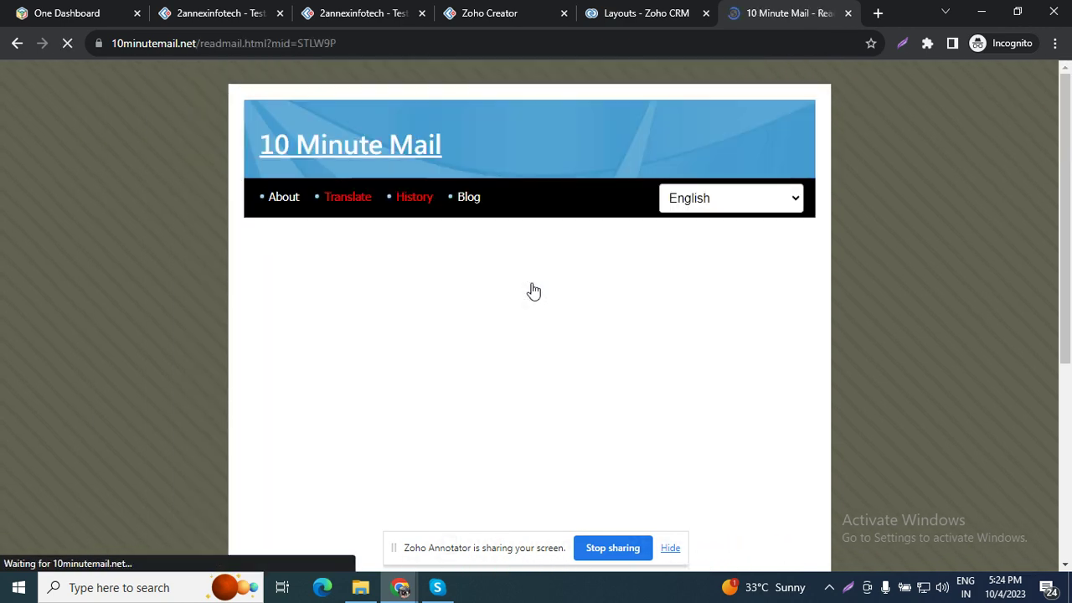
{"action": "scroll", "coordinate": [512, 326], "scroll_direction": "down", "scroll_amount": 8}
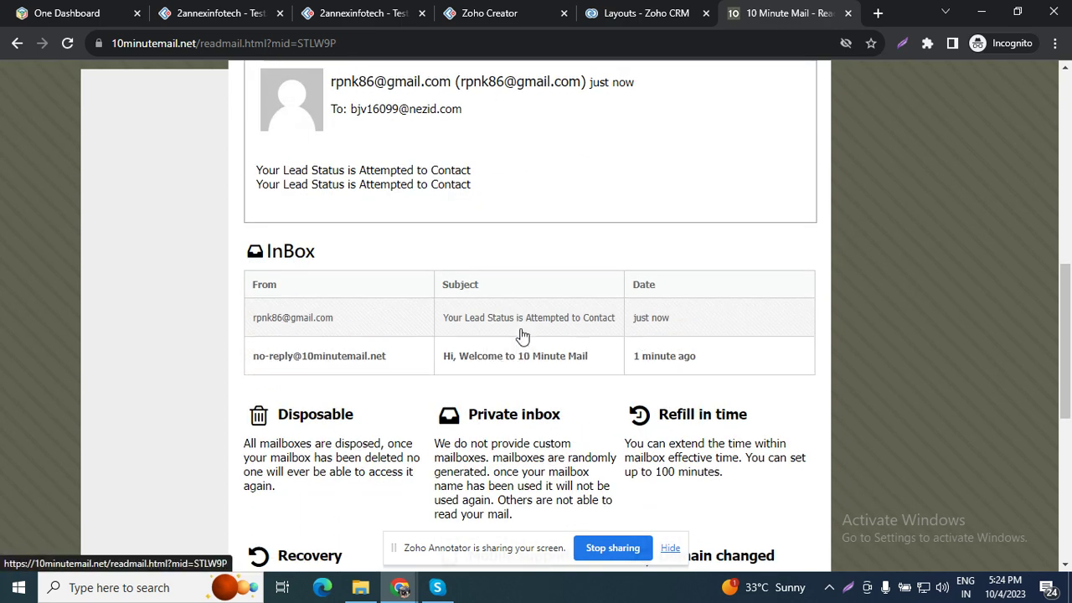
{"action": "scroll", "coordinate": [519, 339], "scroll_direction": "down", "scroll_amount": 4}
{"action": "scroll", "coordinate": [502, 348], "scroll_direction": "up", "scroll_amount": 4}
{"action": "scroll", "coordinate": [498, 350], "scroll_direction": "up", "scroll_amount": 3}
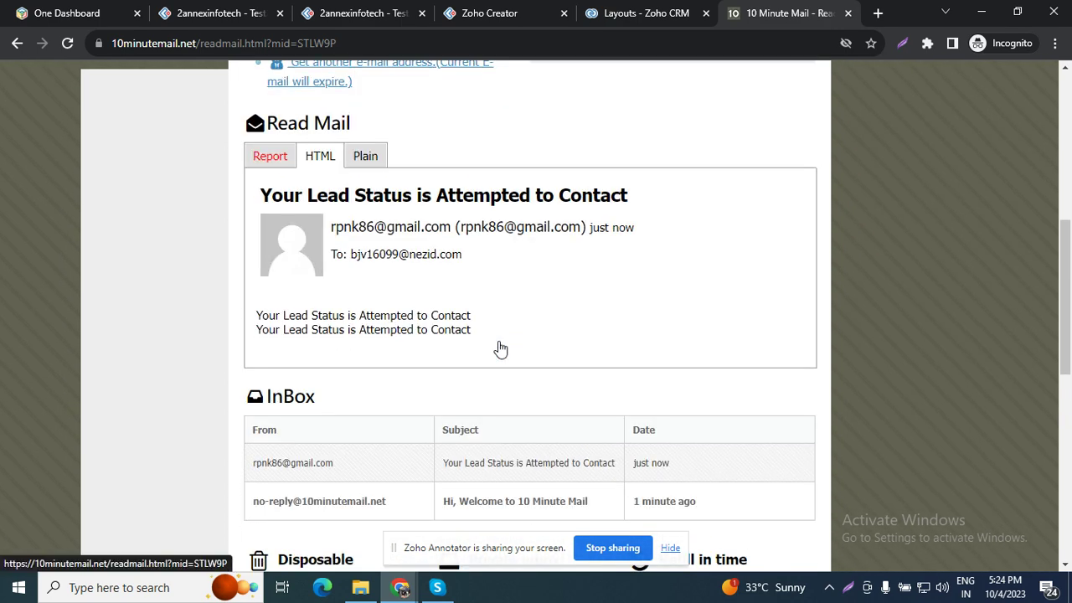
{"action": "scroll", "coordinate": [421, 249], "scroll_direction": "down", "scroll_amount": 2}
{"action": "left_click_drag", "start_coordinate": [360, 248], "coordinate": [490, 257]}
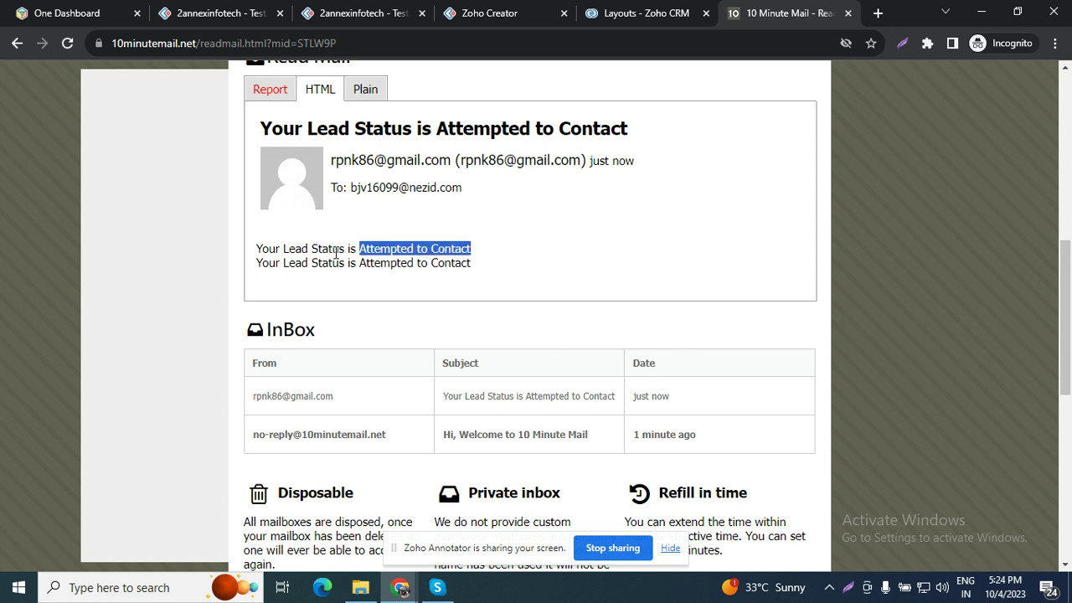
{"action": "left_click", "coordinate": [382, 19]}
{"action": "left_click_drag", "start_coordinate": [912, 339], "coordinate": [860, 336]}
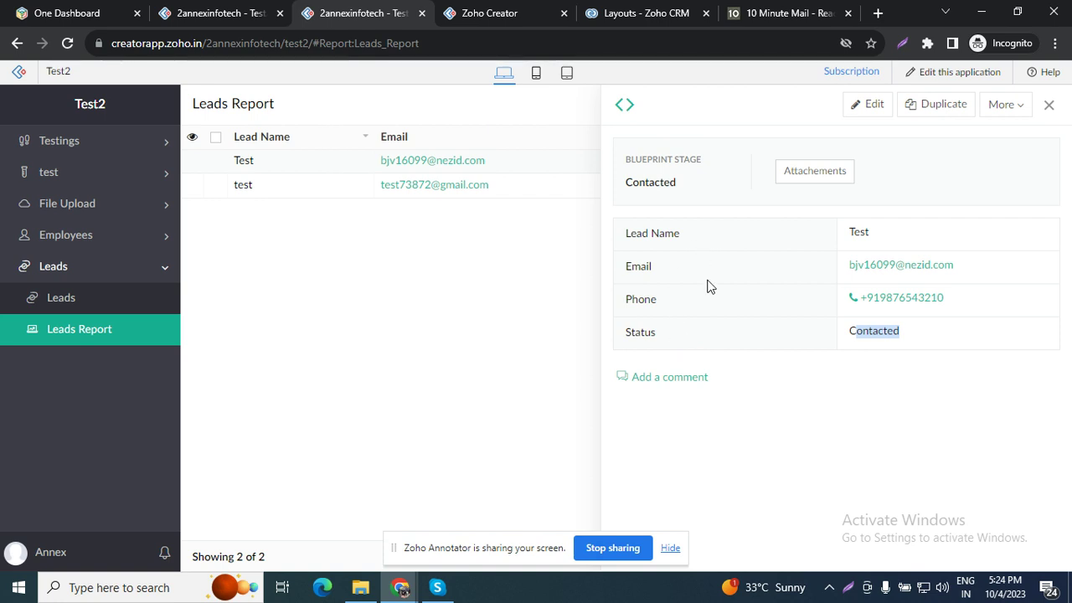
Step: Open the File Upload form via the Test lead's Attachements button
{"action": "double_click", "coordinate": [627, 333]}
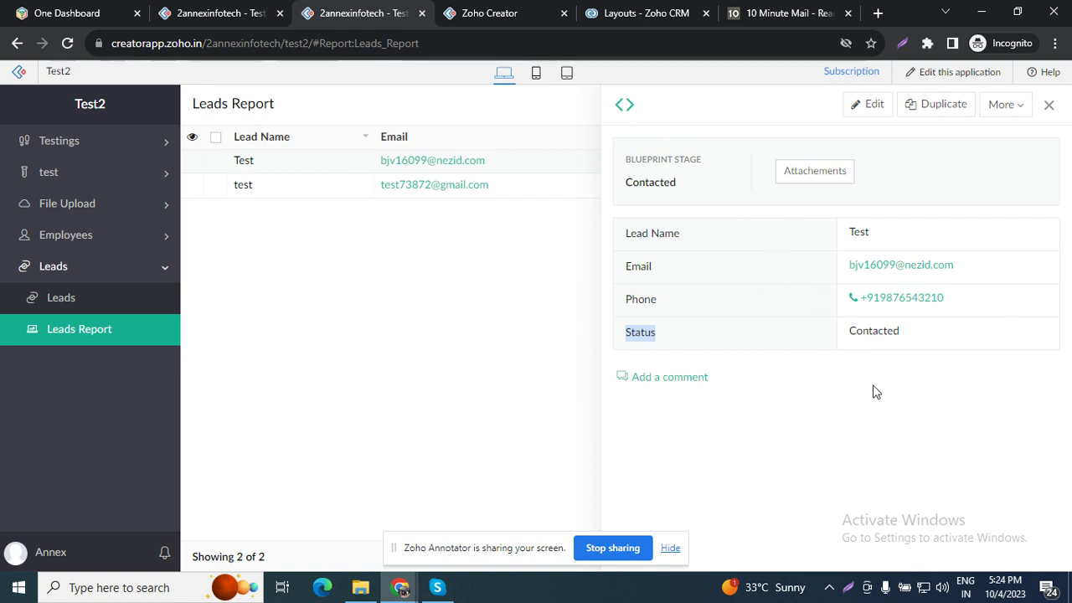
{"action": "left_click", "coordinate": [815, 172]}
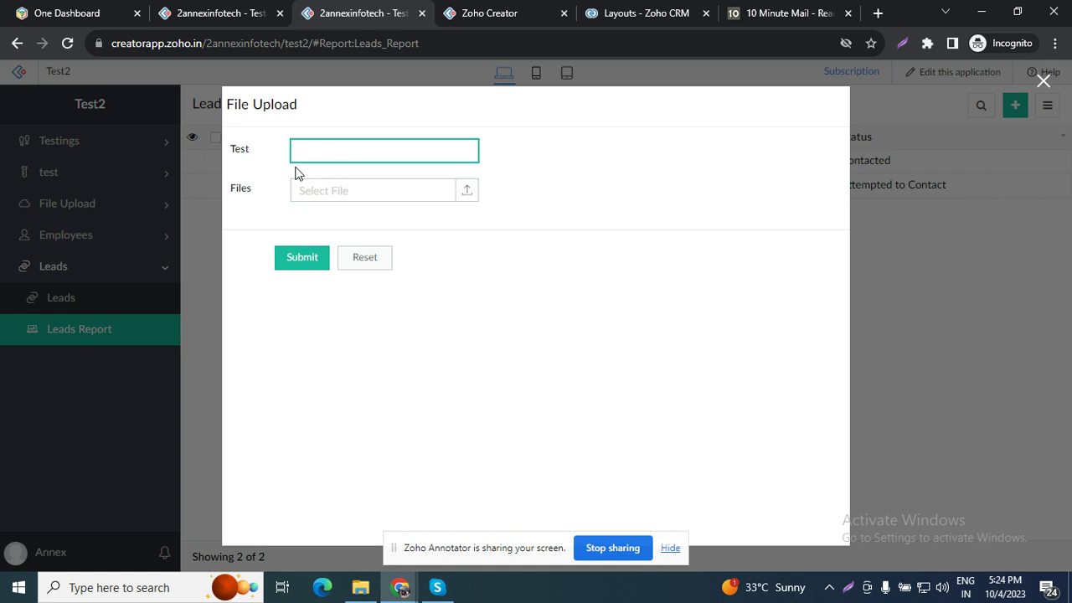
Step: Enter 'test' in the Test field and attach a file from Downloads
{"action": "double_click", "coordinate": [239, 151]}
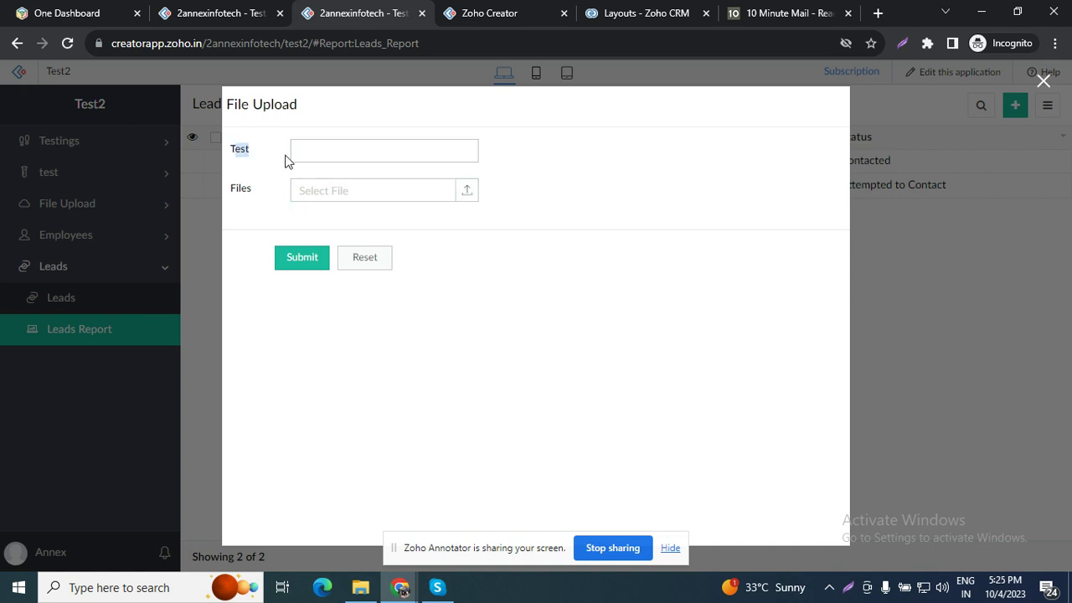
{"action": "double_click", "coordinate": [235, 193]}
{"action": "left_click", "coordinate": [399, 149]}
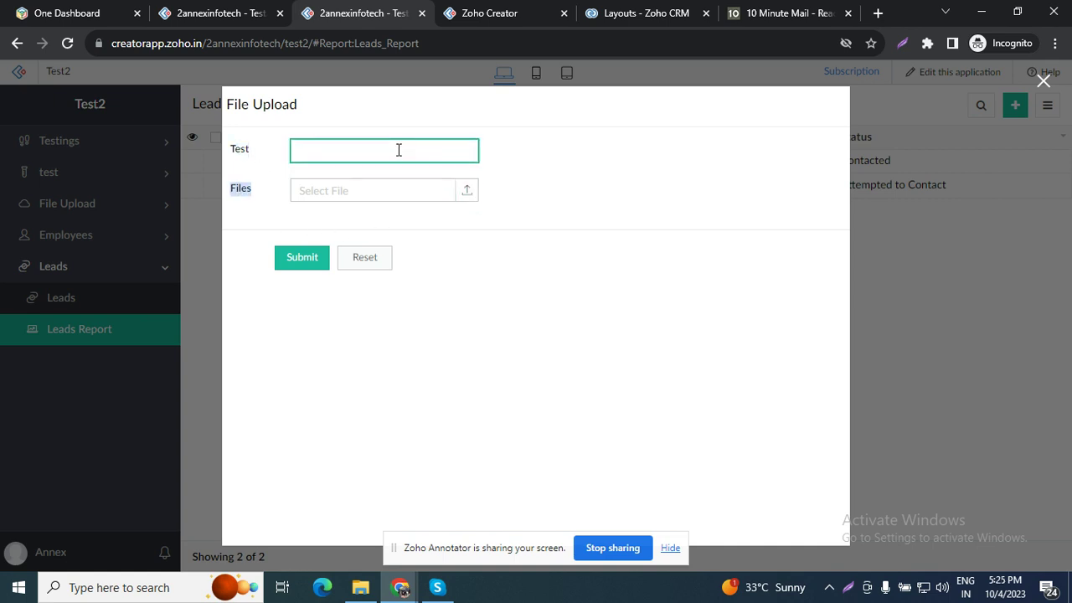
{"action": "type", "text": "test"}
{"action": "left_click", "coordinate": [381, 191]}
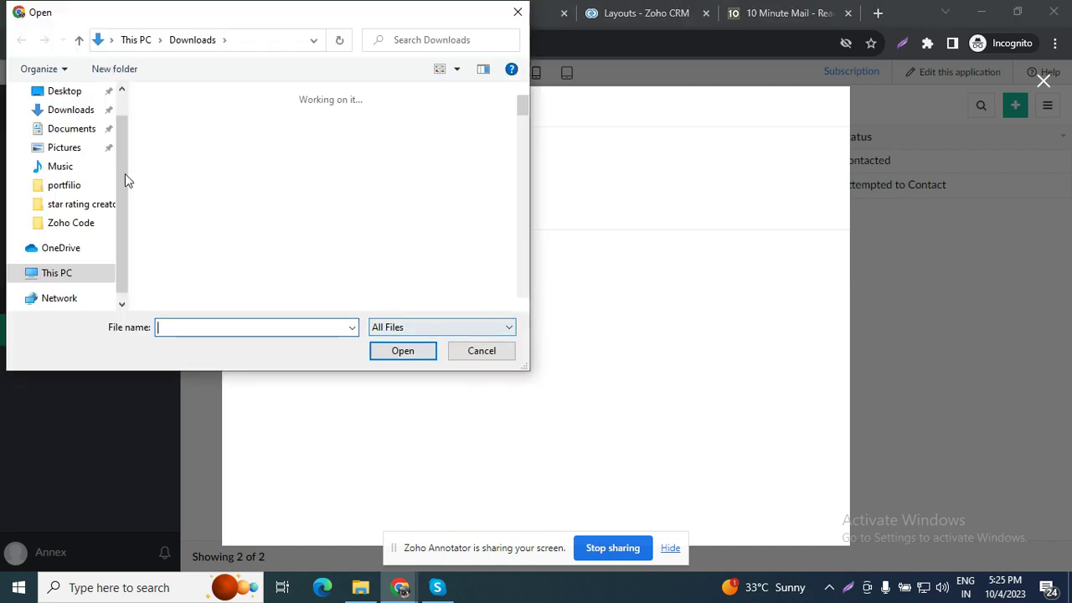
{"action": "double_click", "coordinate": [172, 219]}
Step: Submit the File Upload entry, close the popup, and reopen the Test lead's record
{"action": "left_click", "coordinate": [316, 270]}
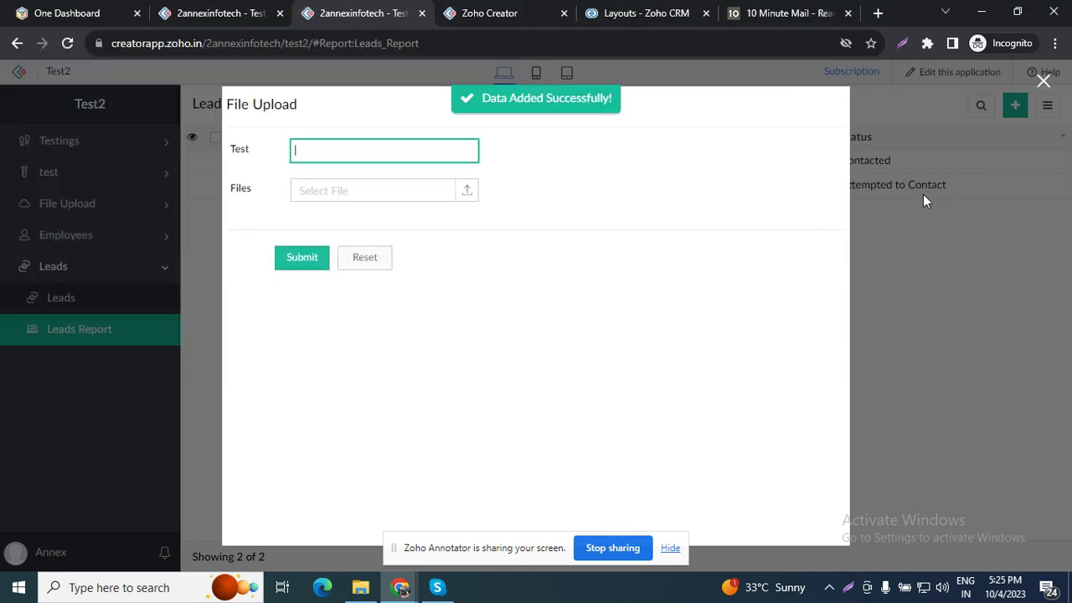
{"action": "left_click", "coordinate": [1044, 85]}
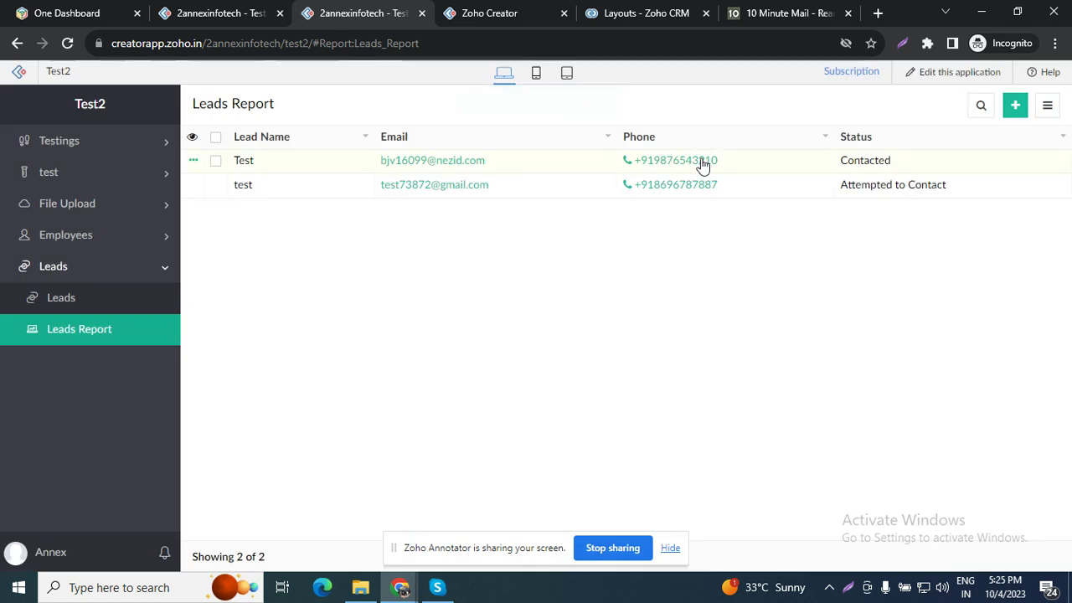
{"action": "left_click", "coordinate": [800, 162]}
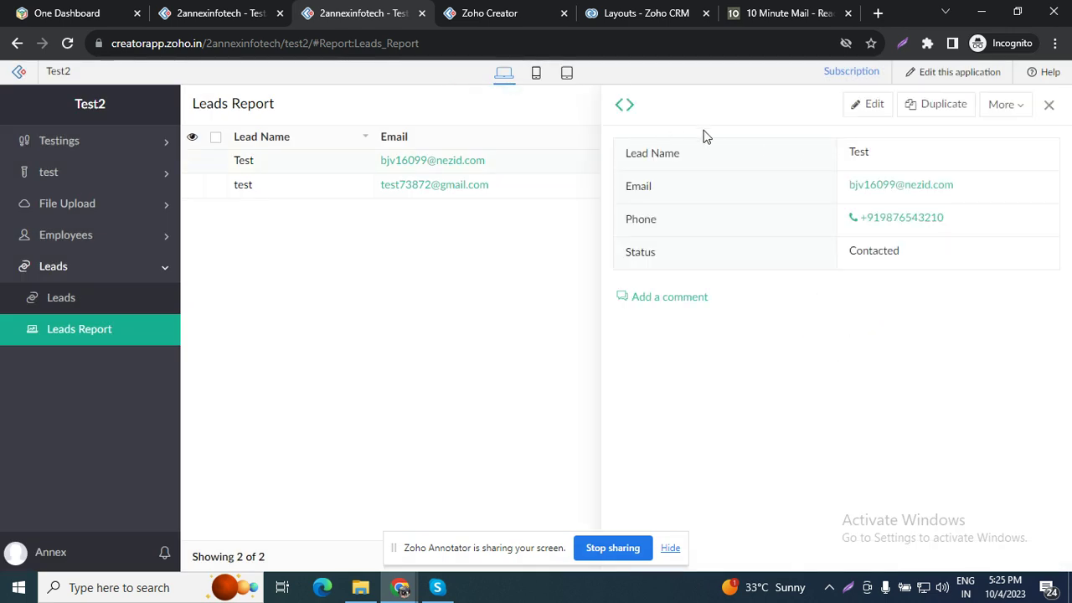